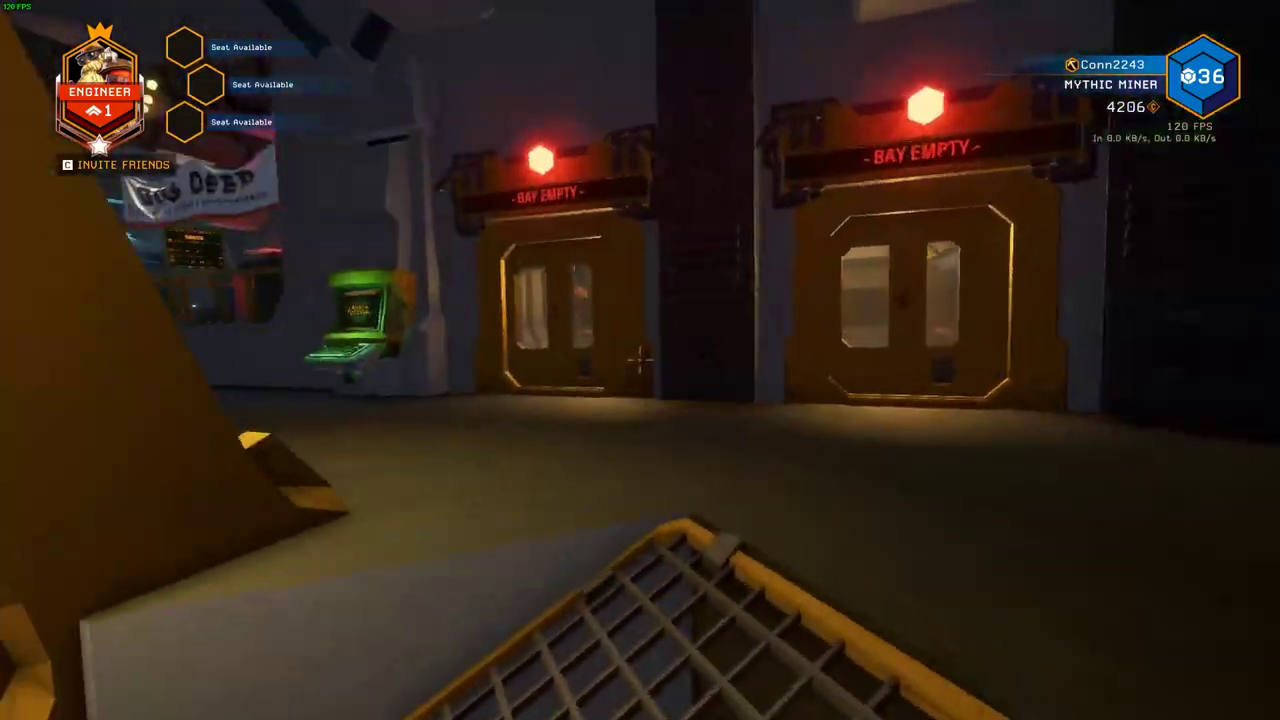
# Walk the Engineer through the hangar past the Accessory Shop to the wardrobe and mission terminals
pyautogui.press('w')
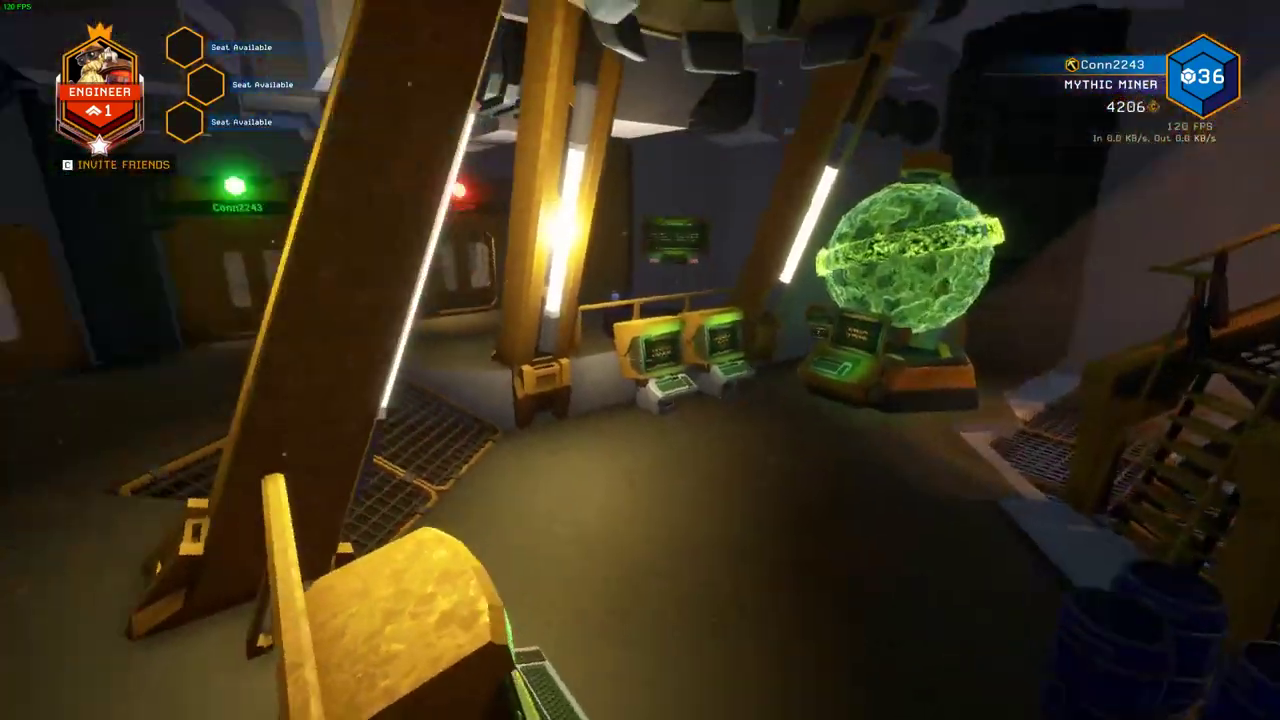
pyautogui.press('w')
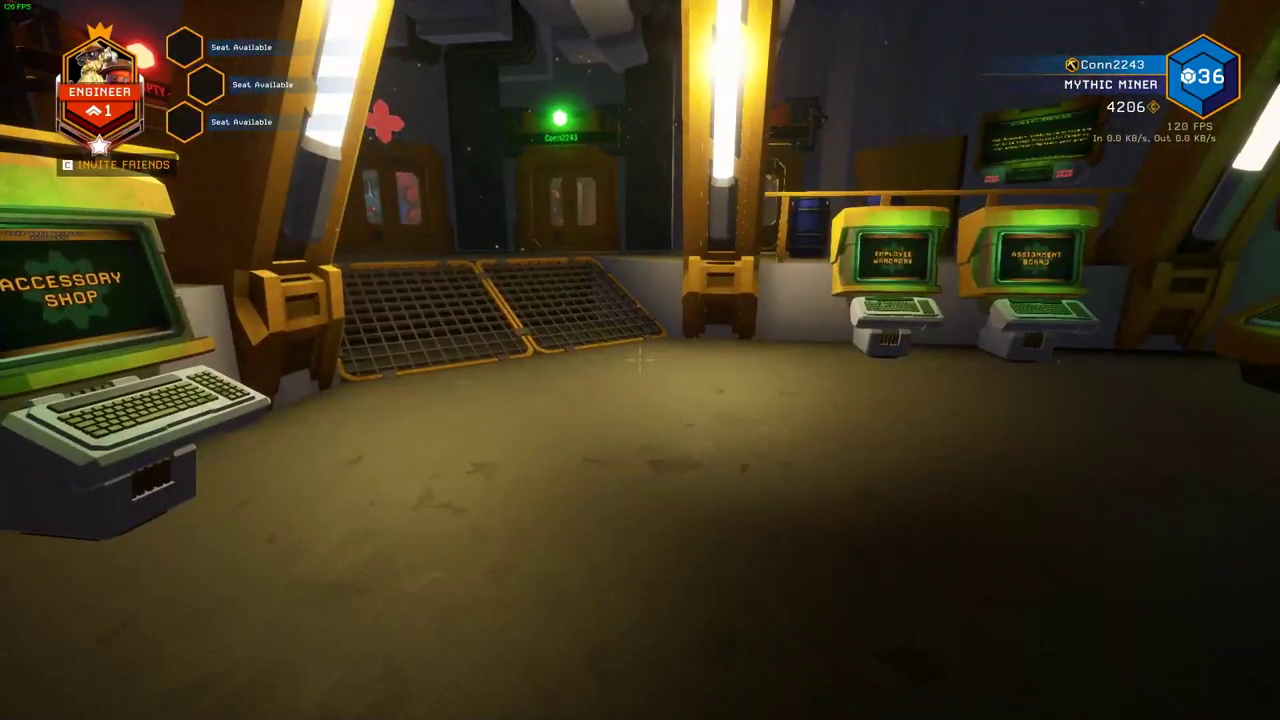
pyautogui.press('w')
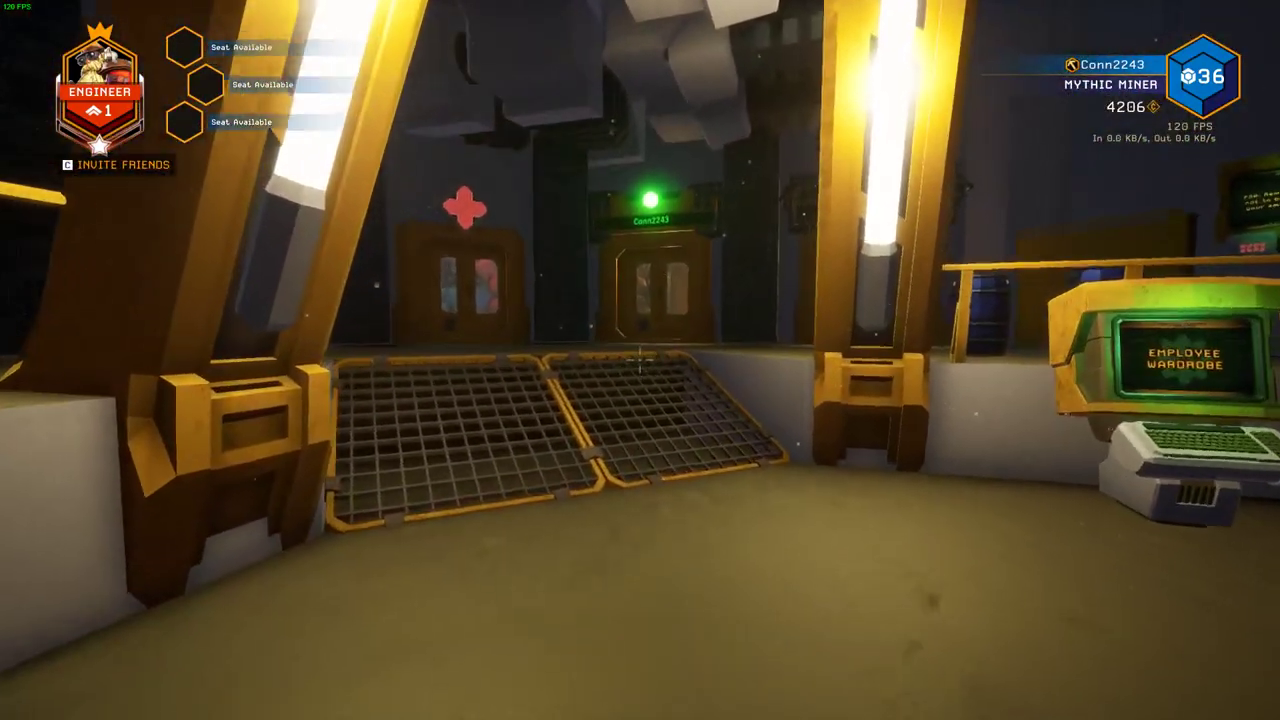
pyautogui.press('w')
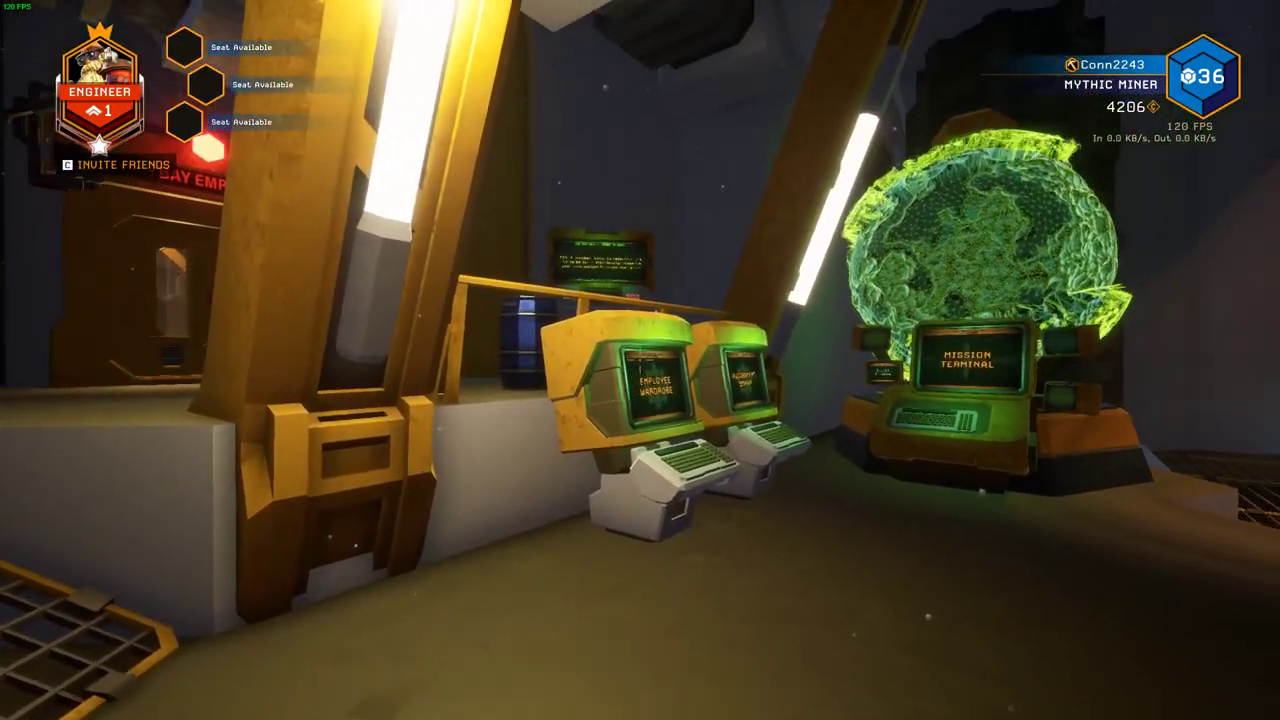
pyautogui.press('w')
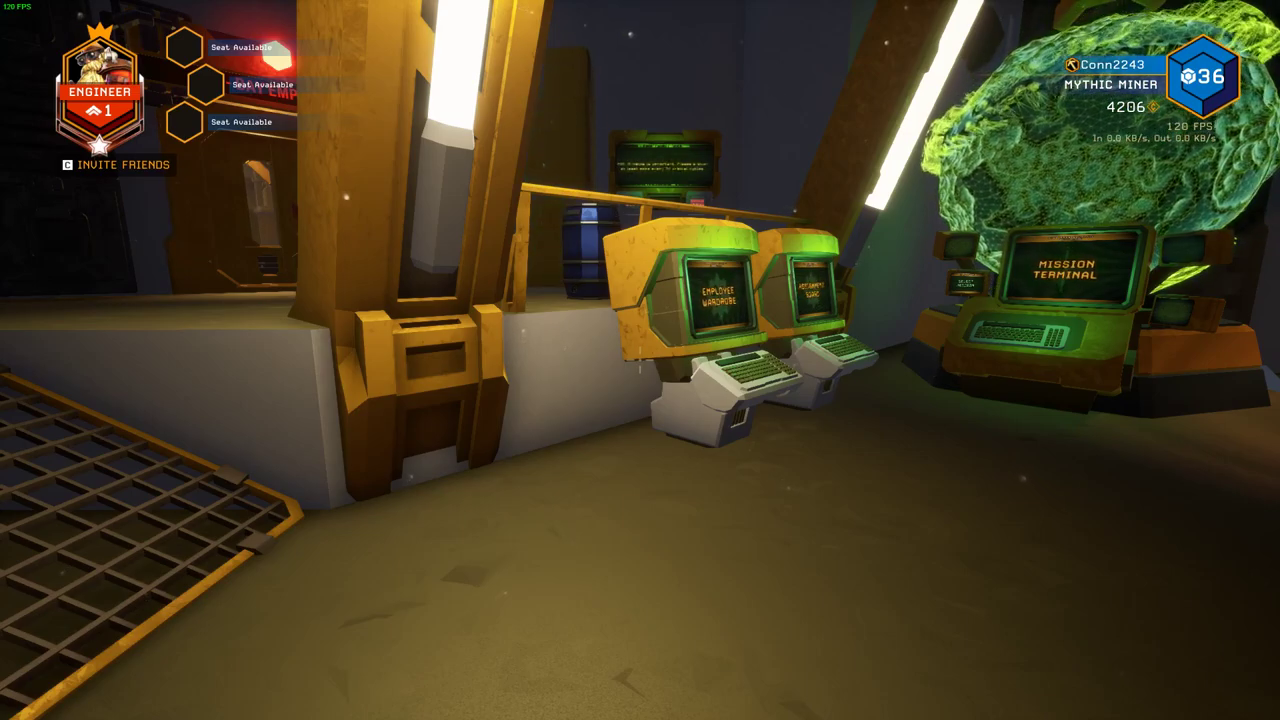
# Walk up to the Equipment terminal and review the Engineer loadout
pyautogui.press('w')
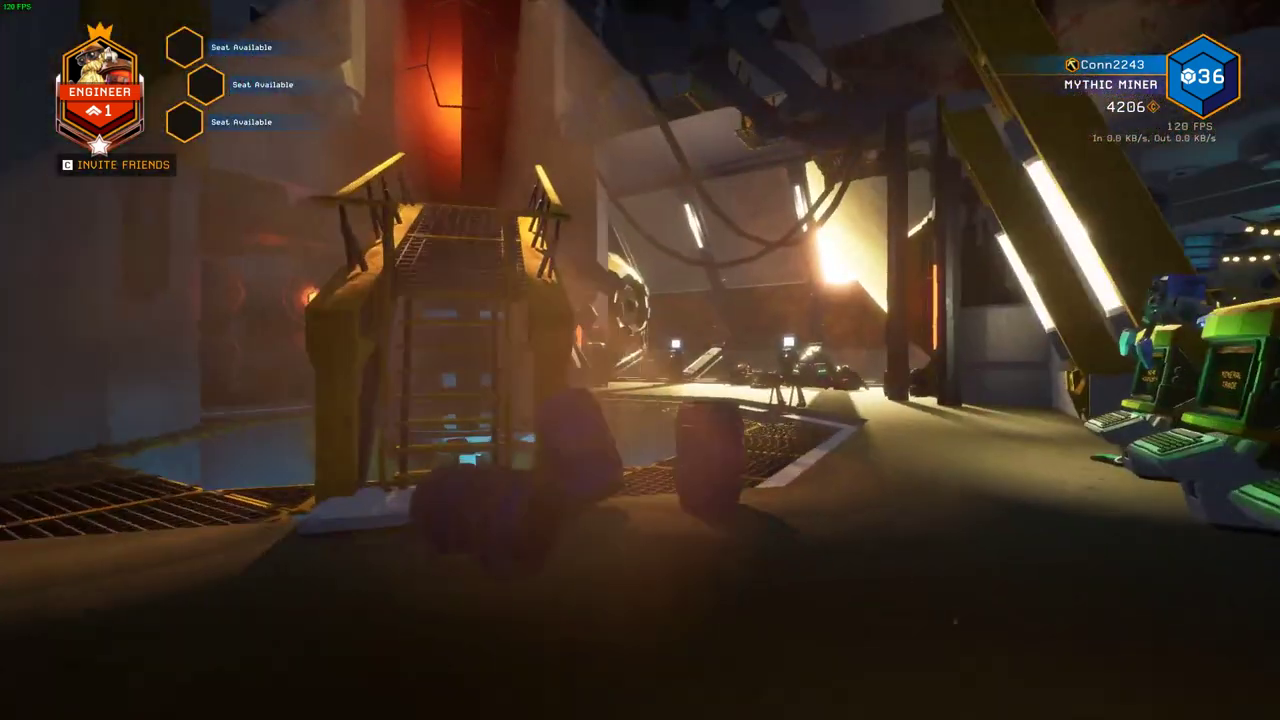
pyautogui.press('w')
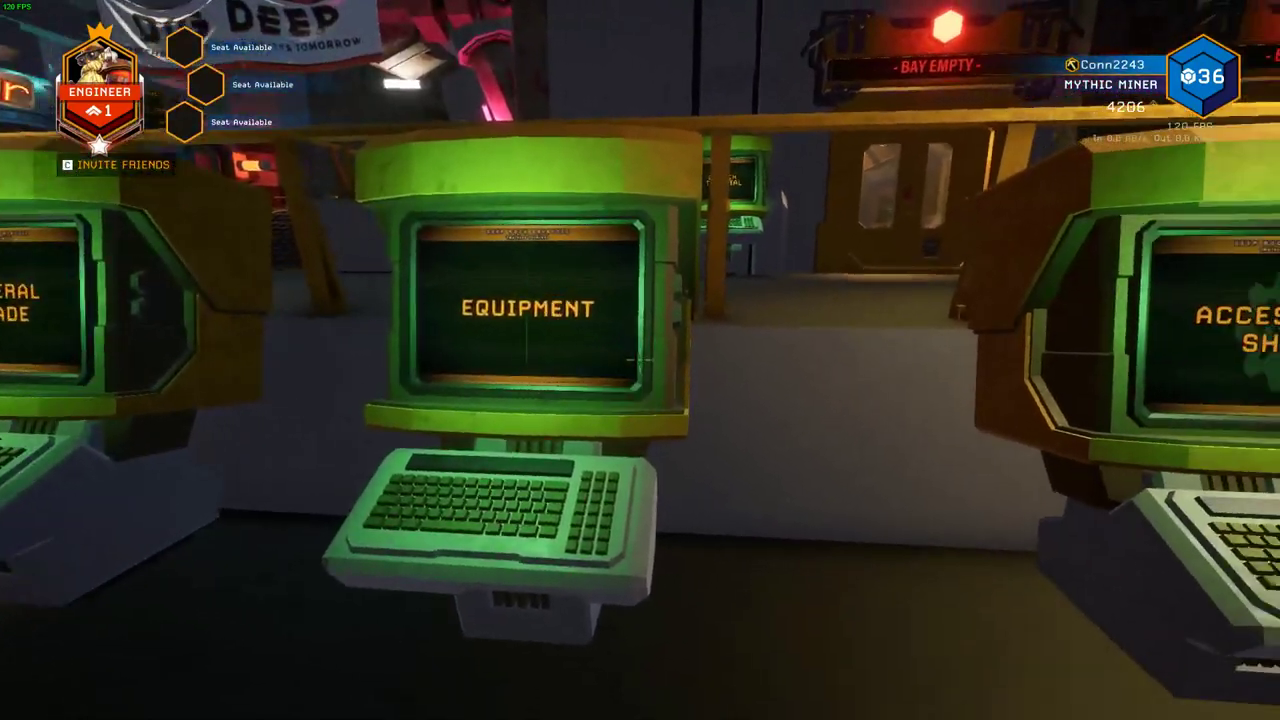
pyautogui.press('e')
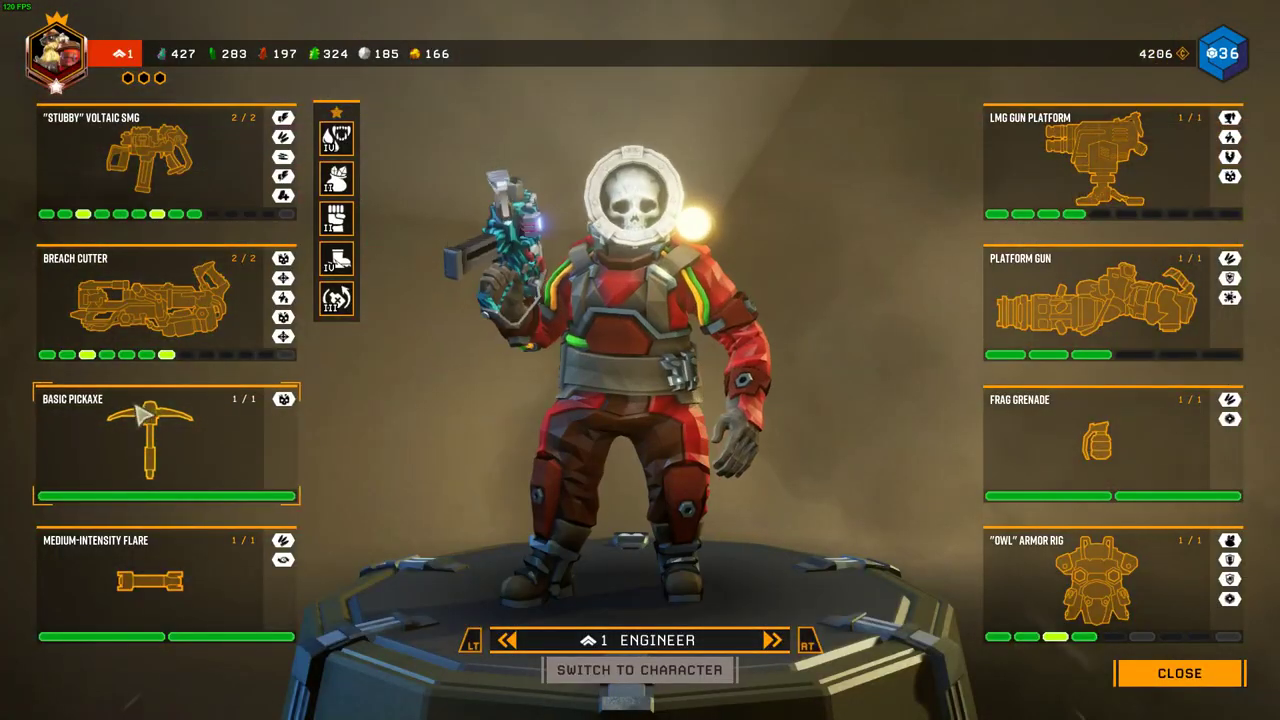
pyautogui.press('Escape')
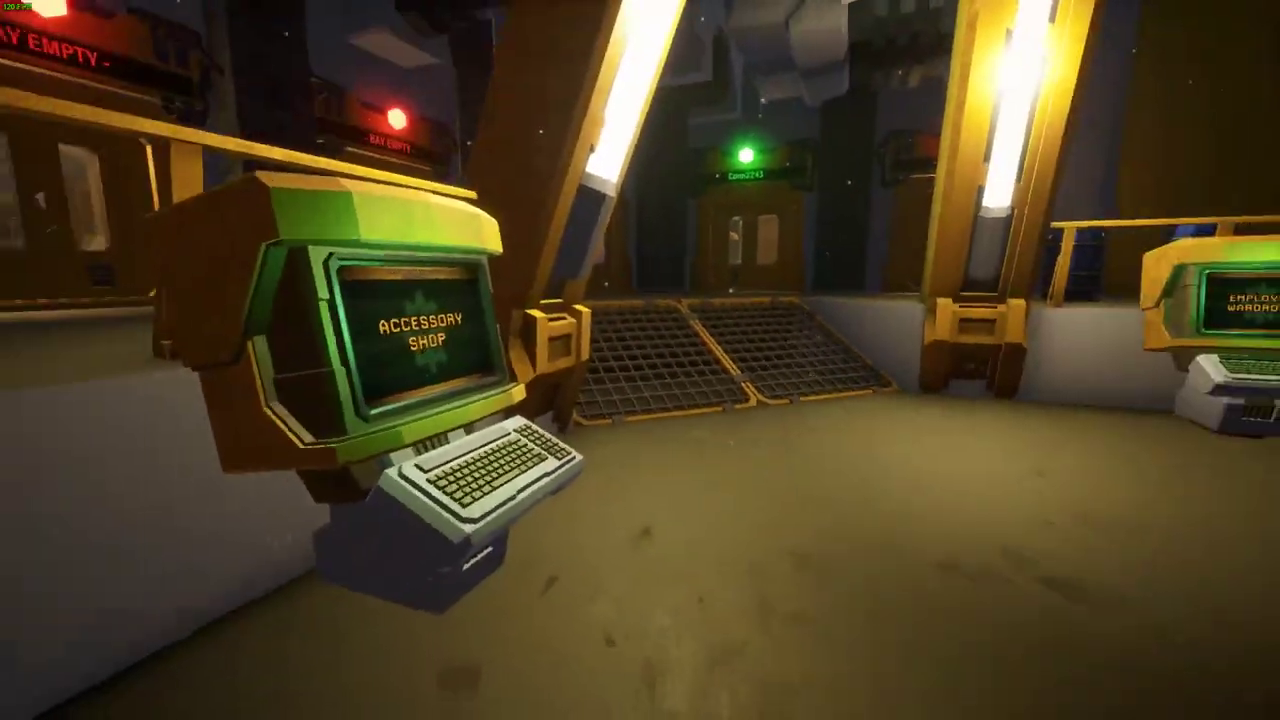
# Check the character selection screen, walk back out, and bring up the pause menu
pyautogui.press('w')
pyautogui.press('w')
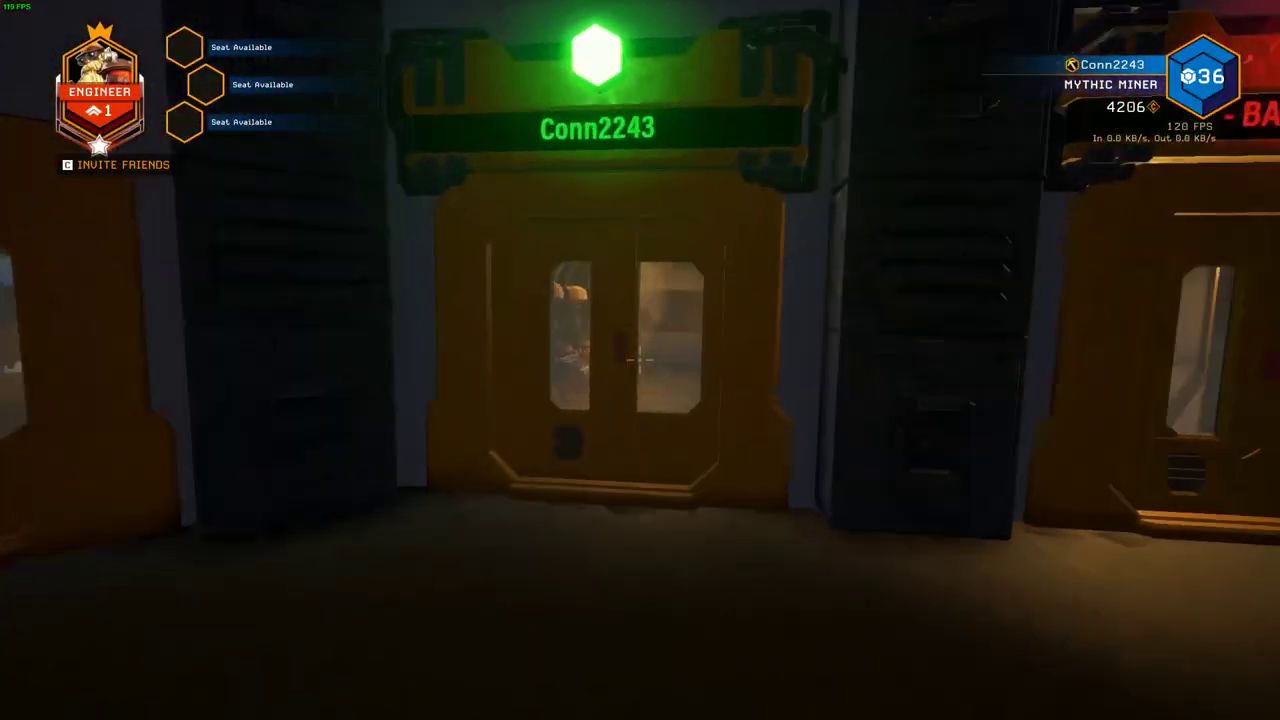
pyautogui.press('e')
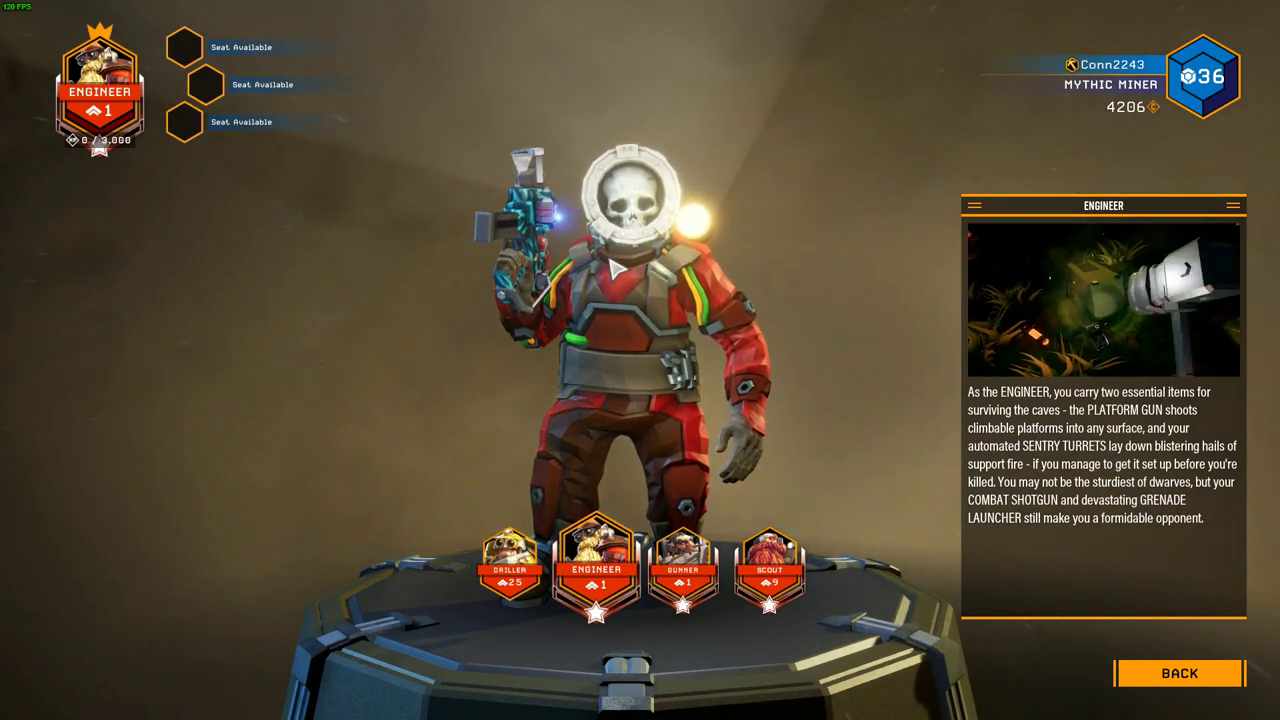
pyautogui.press('Escape')
pyautogui.press('w')
pyautogui.press('w')
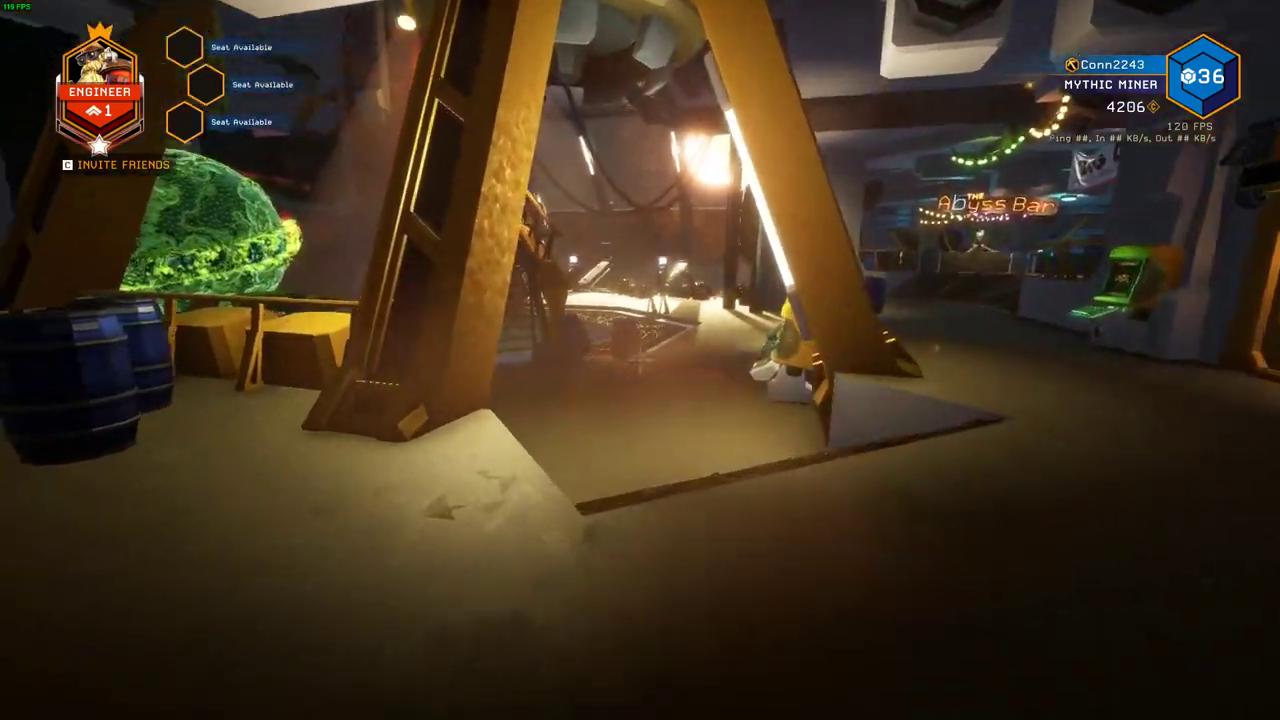
pyautogui.press('w')
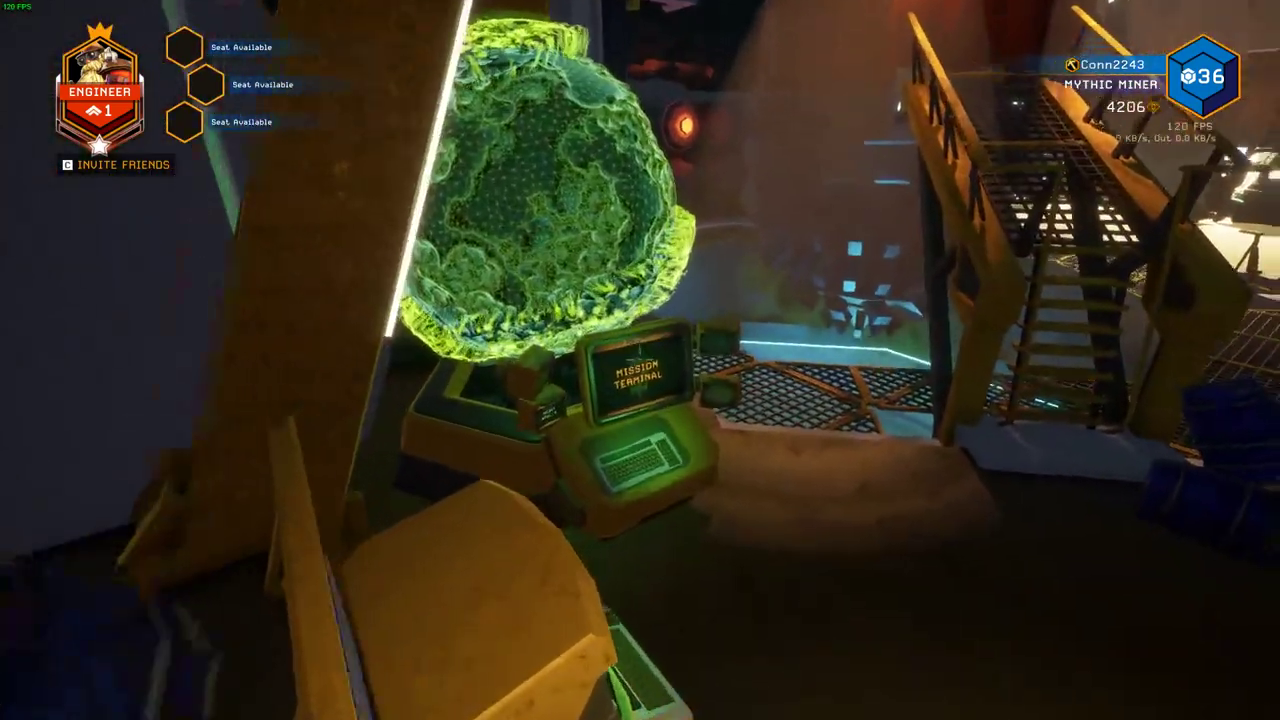
pyautogui.press('Escape')
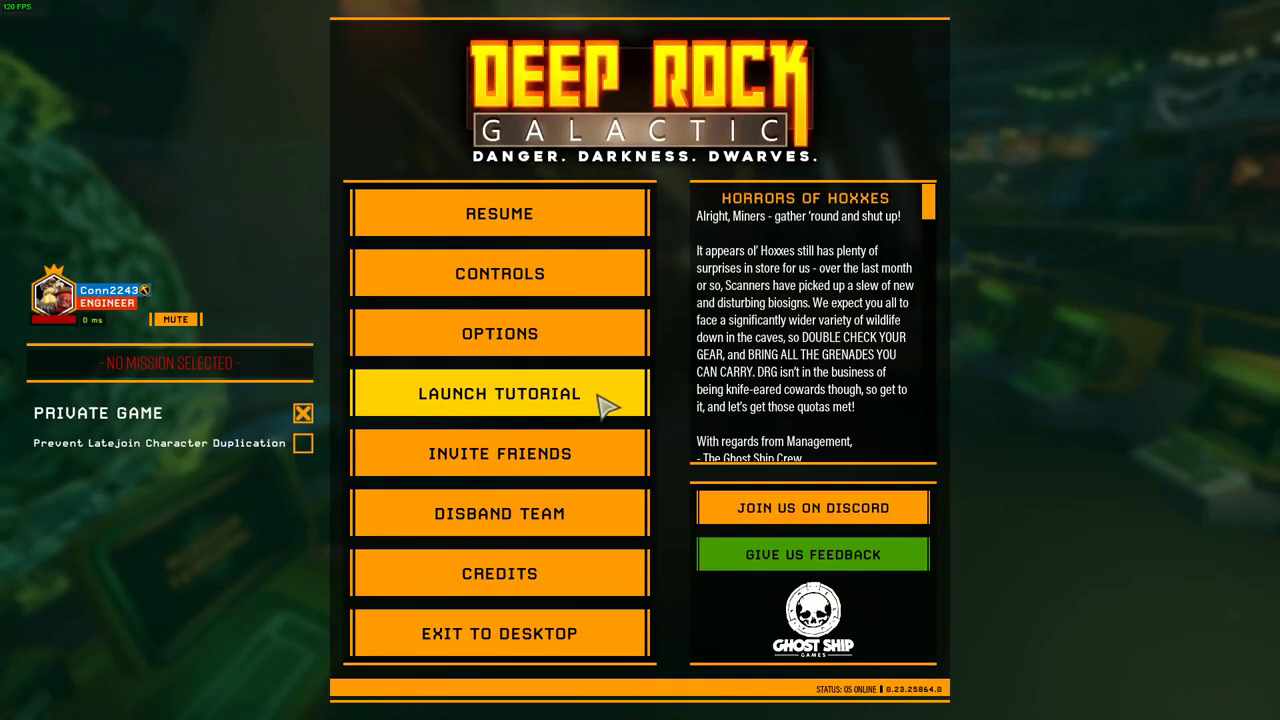
# Quit the game to the desktop and close the Backups folder window
pyautogui.click(487, 651)
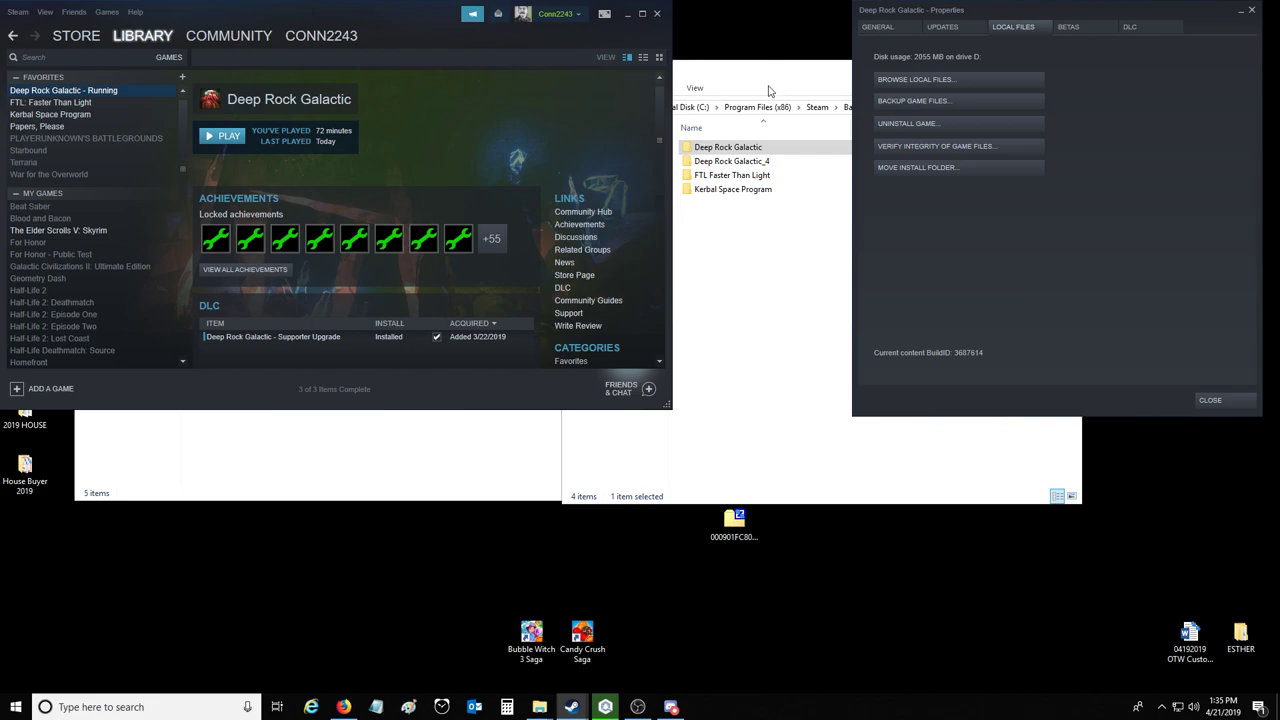
pyautogui.click(720, 258)
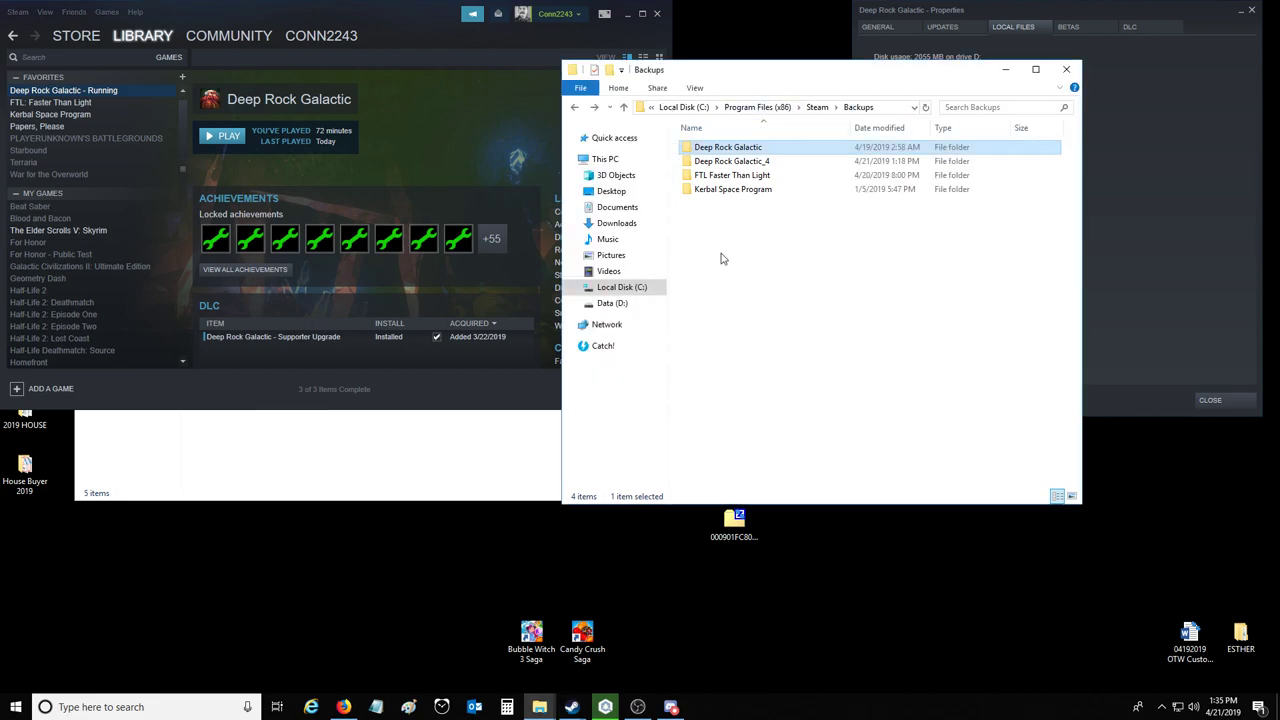
pyautogui.click(1066, 70)
pyautogui.click(430, 452)
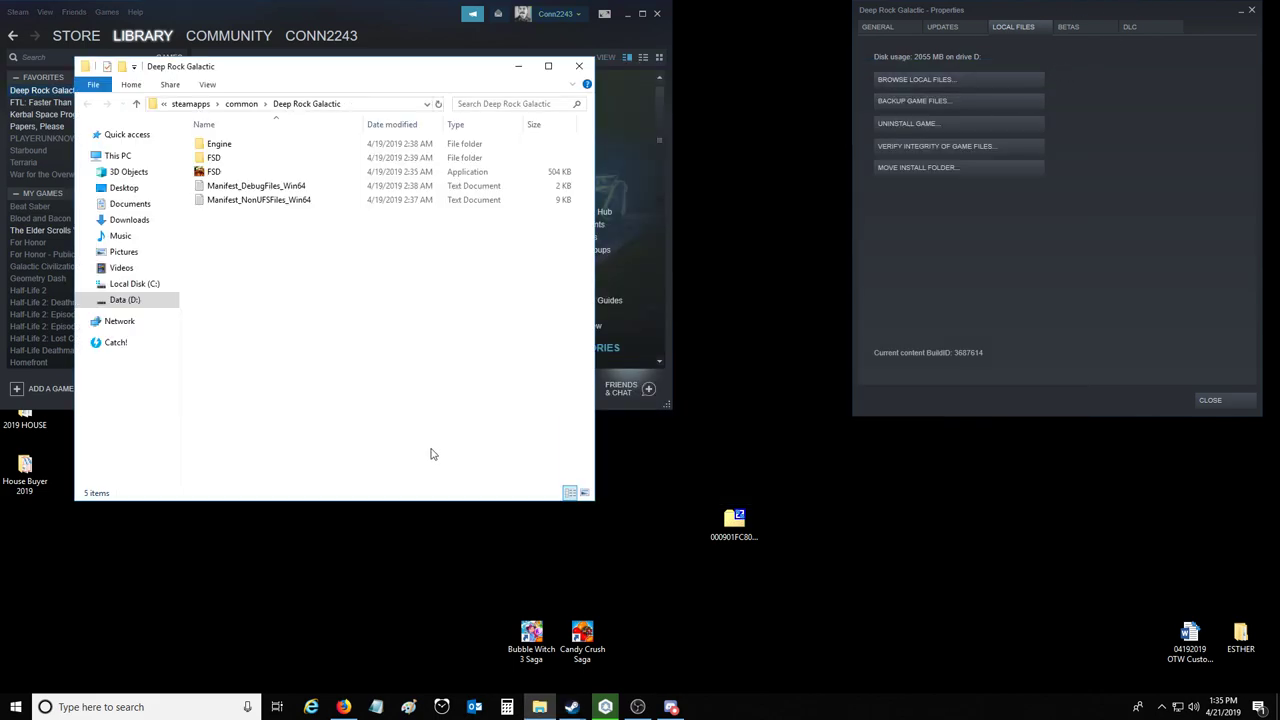
# Open FSD > Saved > SaveGames in the install folder and close the extra window
pyautogui.doubleClick(278, 160)
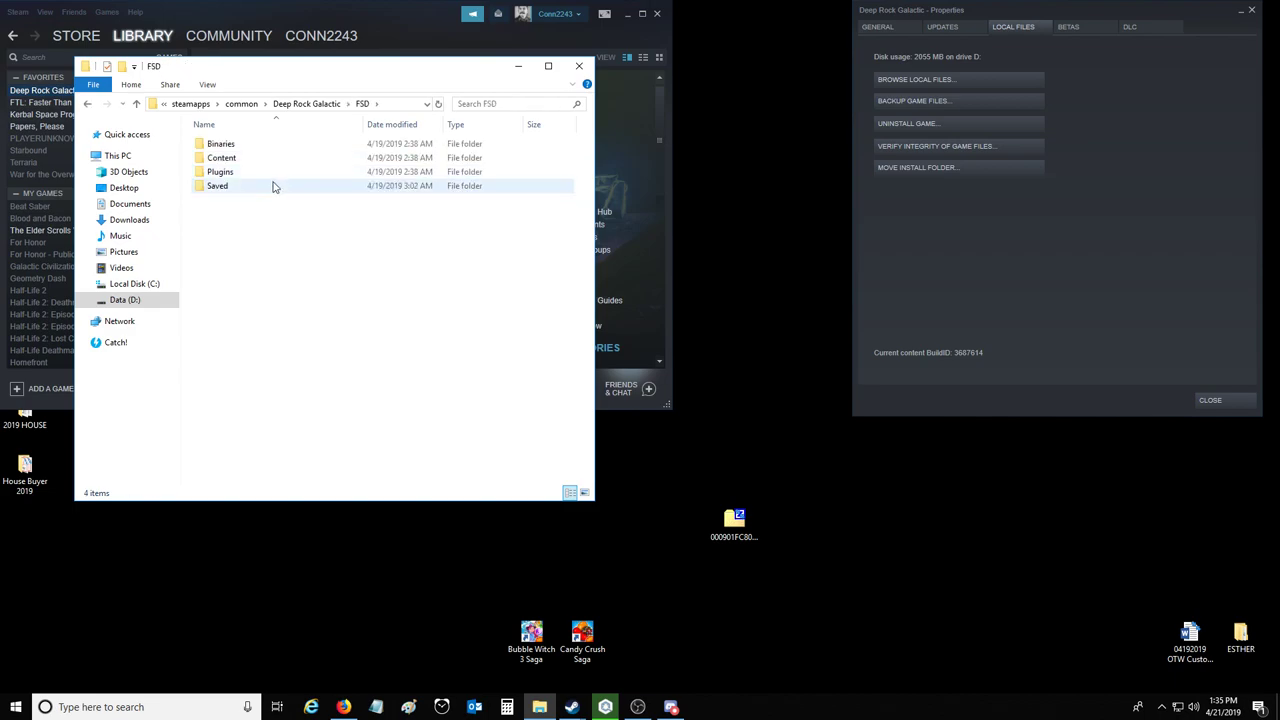
pyautogui.doubleClick(273, 186)
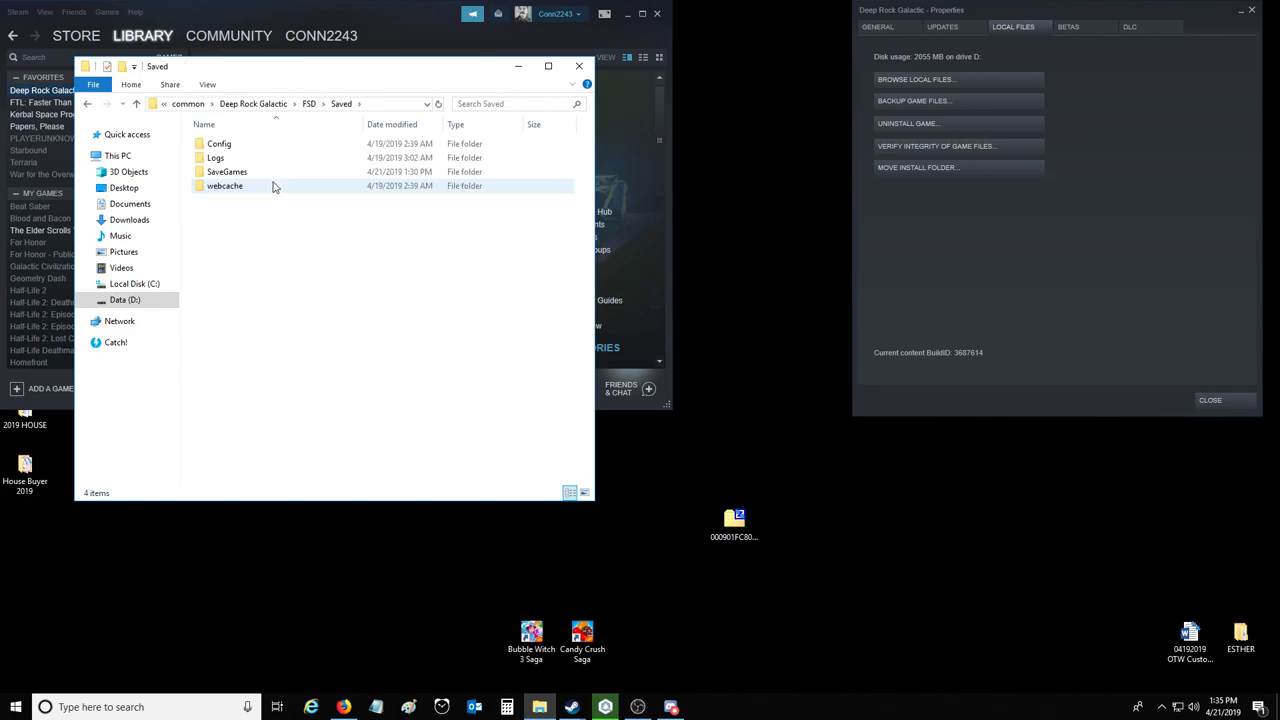
pyautogui.doubleClick(278, 176)
pyautogui.hotkey('alt', 'Left')
pyautogui.doubleClick(277, 172)
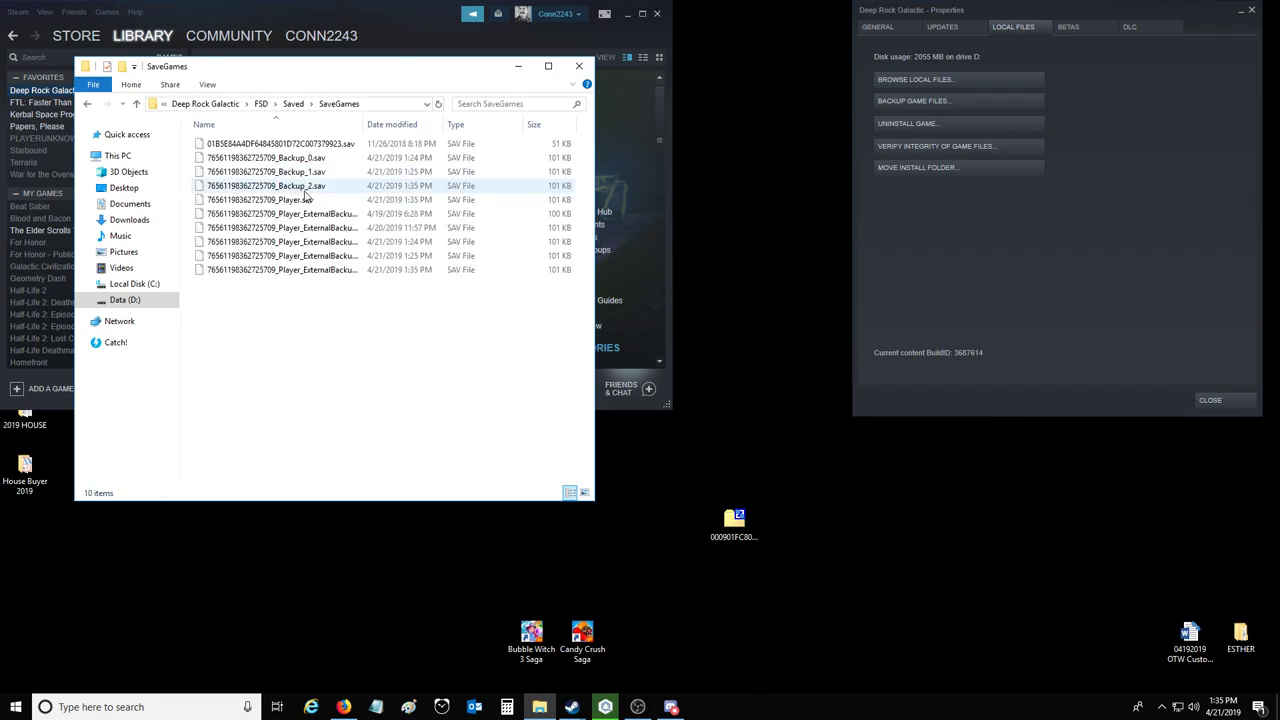
pyautogui.click(1025, 75)
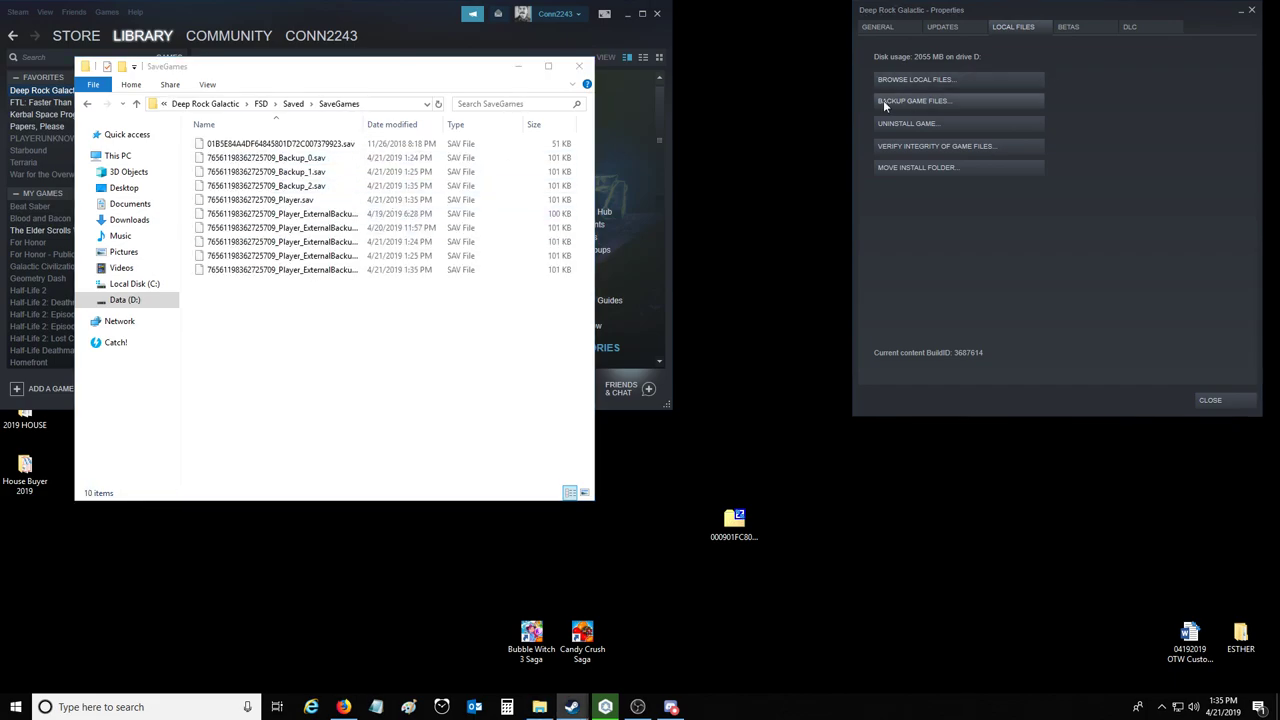
pyautogui.click(1069, 70)
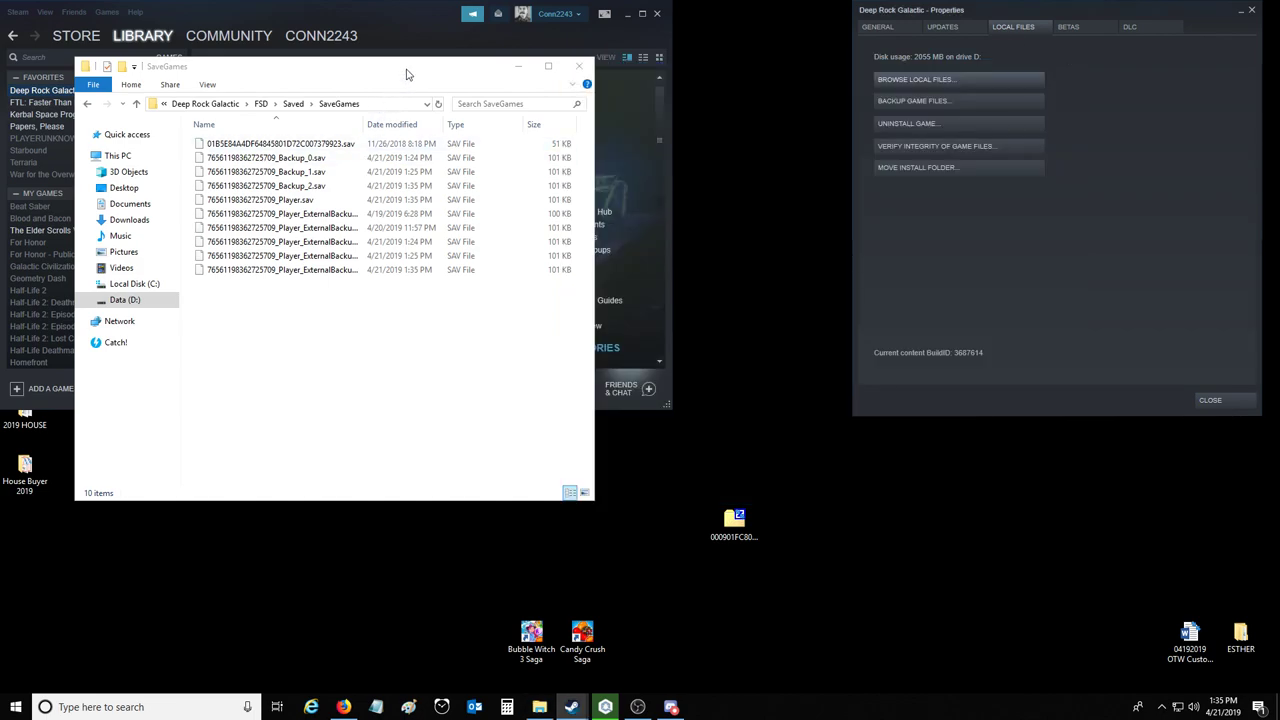
pyautogui.moveTo(403, 77); pyautogui.dragTo(335, 387)
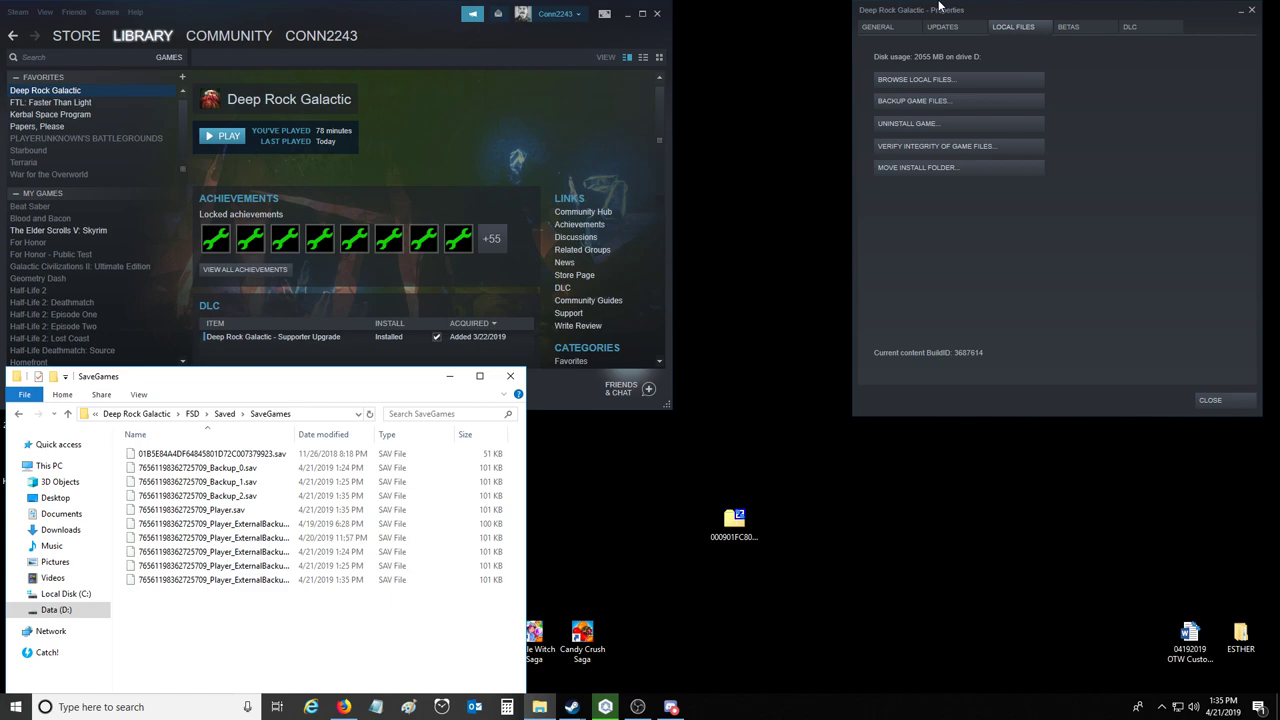
# Enlarge the SaveGames window, look over the backup saves, and copy the Player save file
pyautogui.rightClick(91, 92)
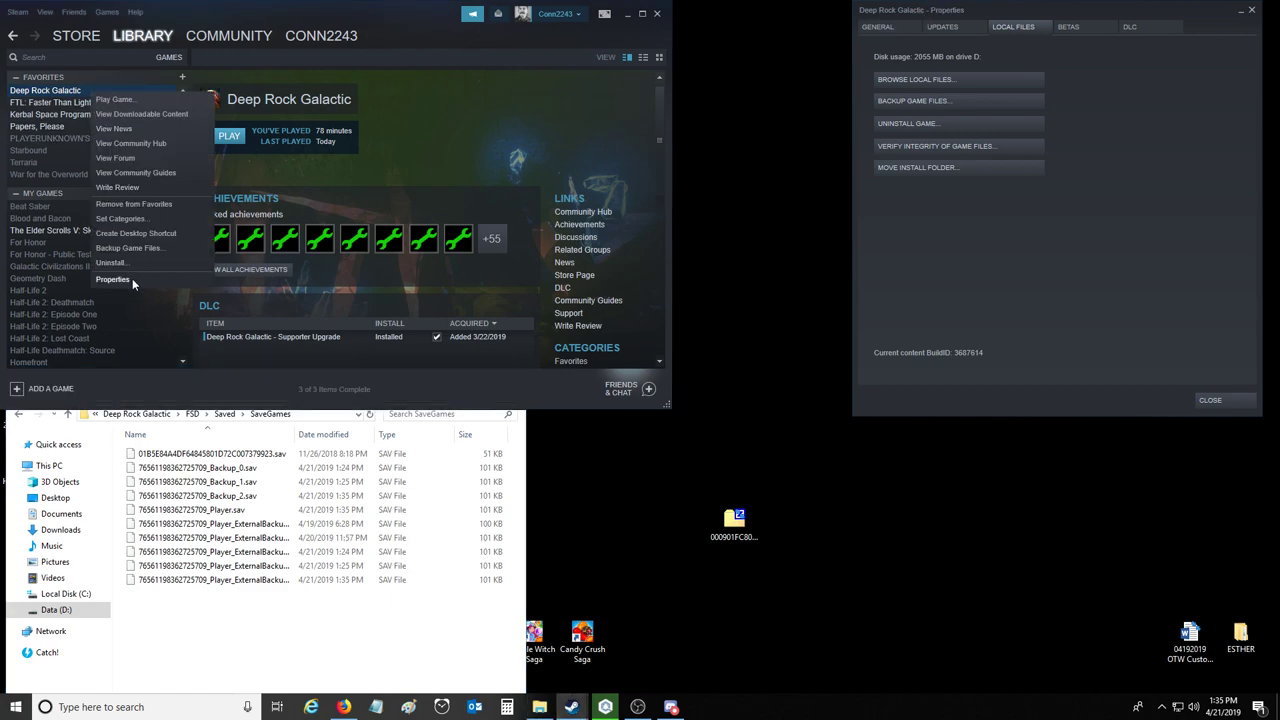
pyautogui.click(427, 491)
pyautogui.moveTo(387, 370); pyautogui.dragTo(372, 307)
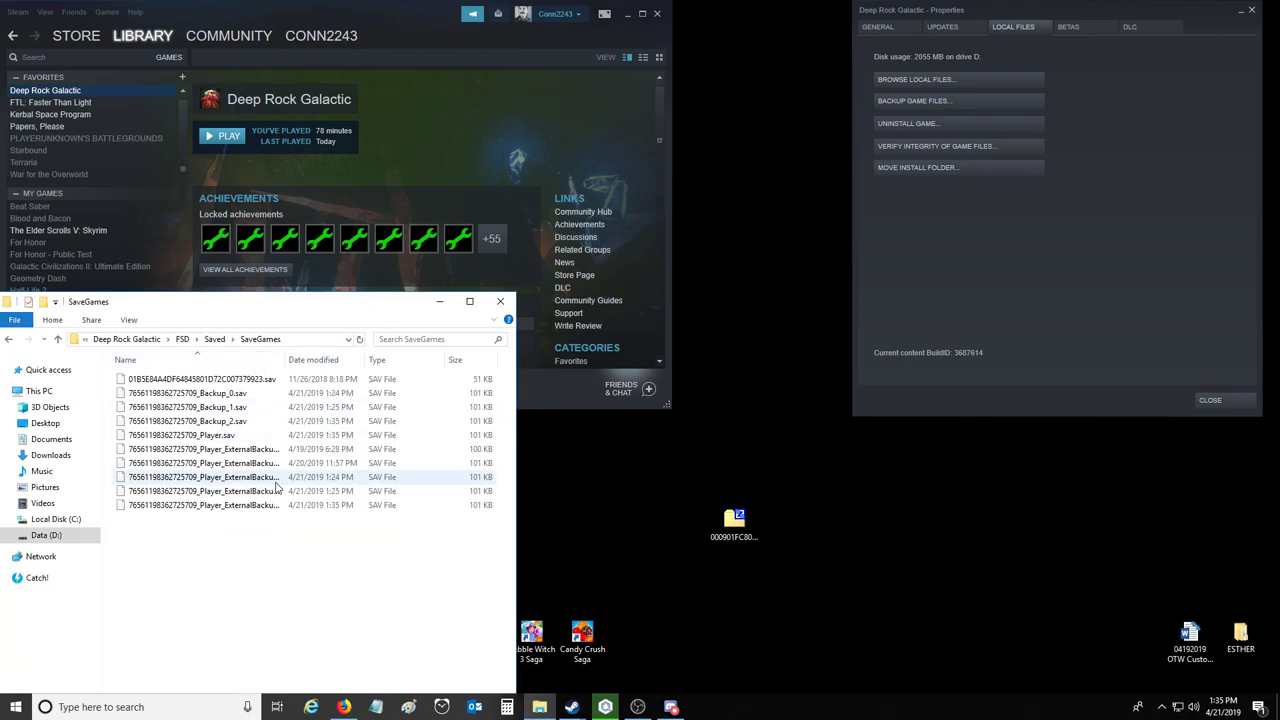
pyautogui.click(200, 449)
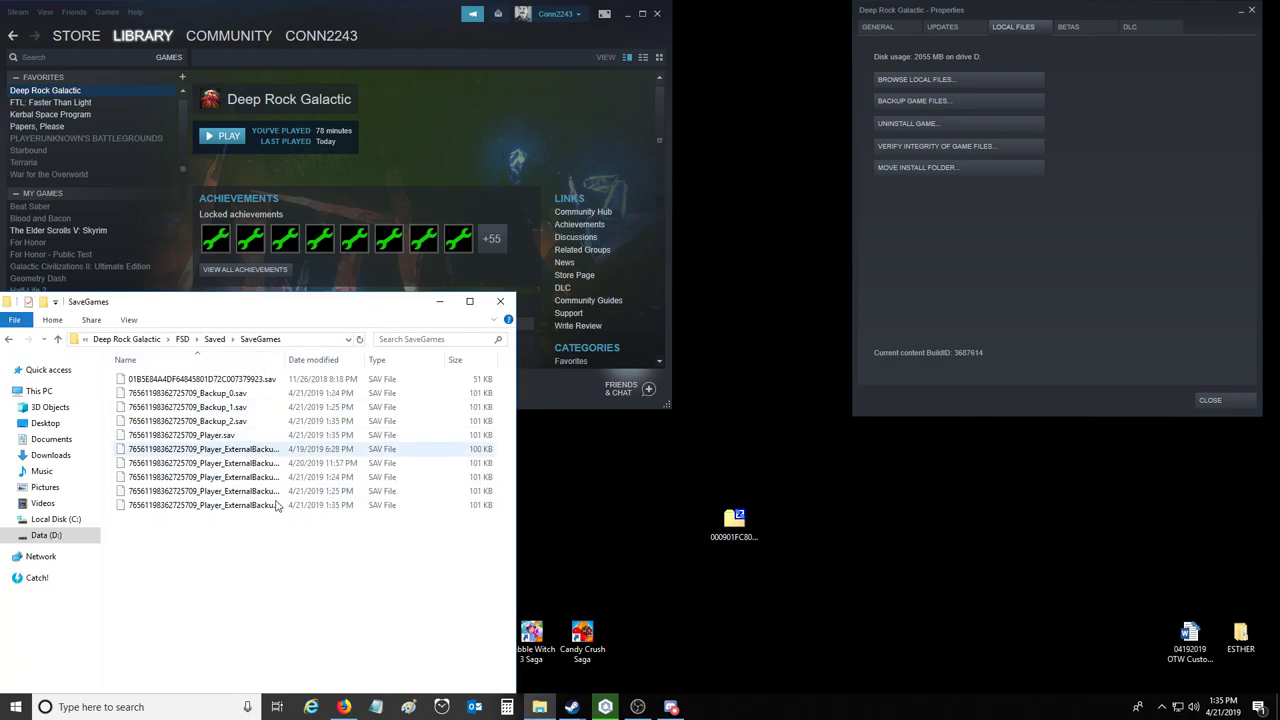
pyautogui.click(268, 424)
pyautogui.click(243, 437)
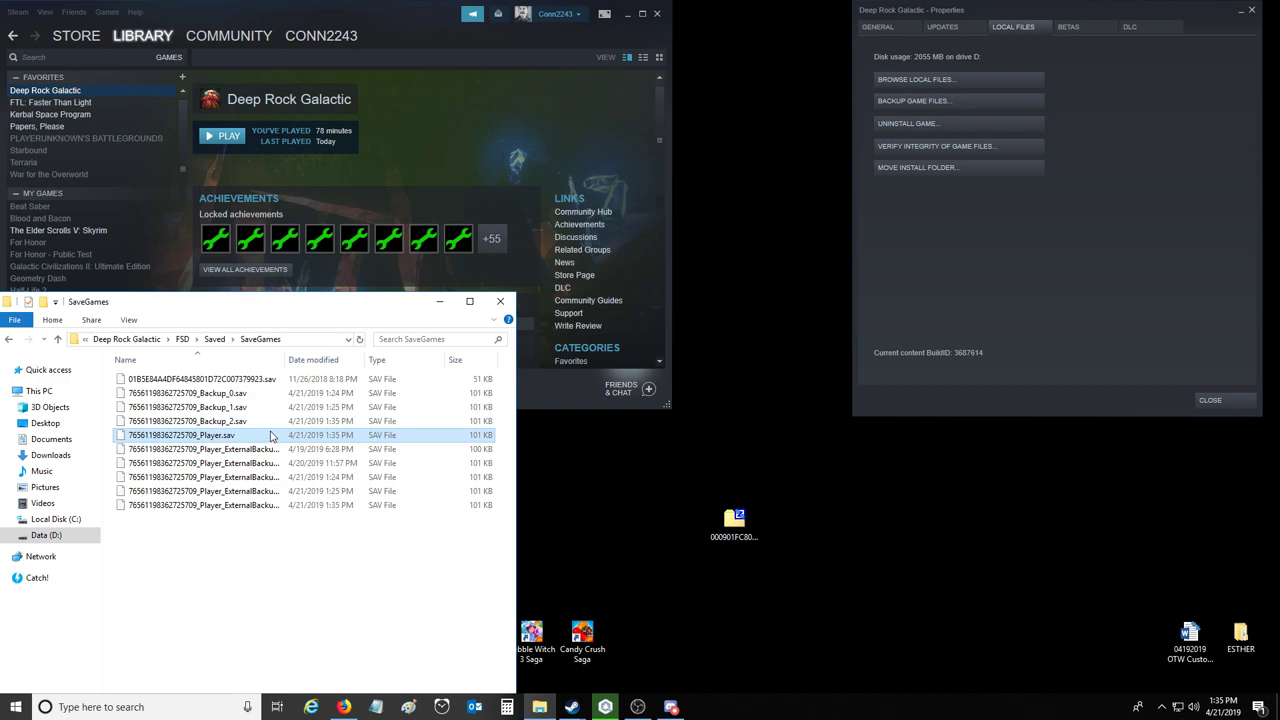
pyautogui.rightClick(259, 434)
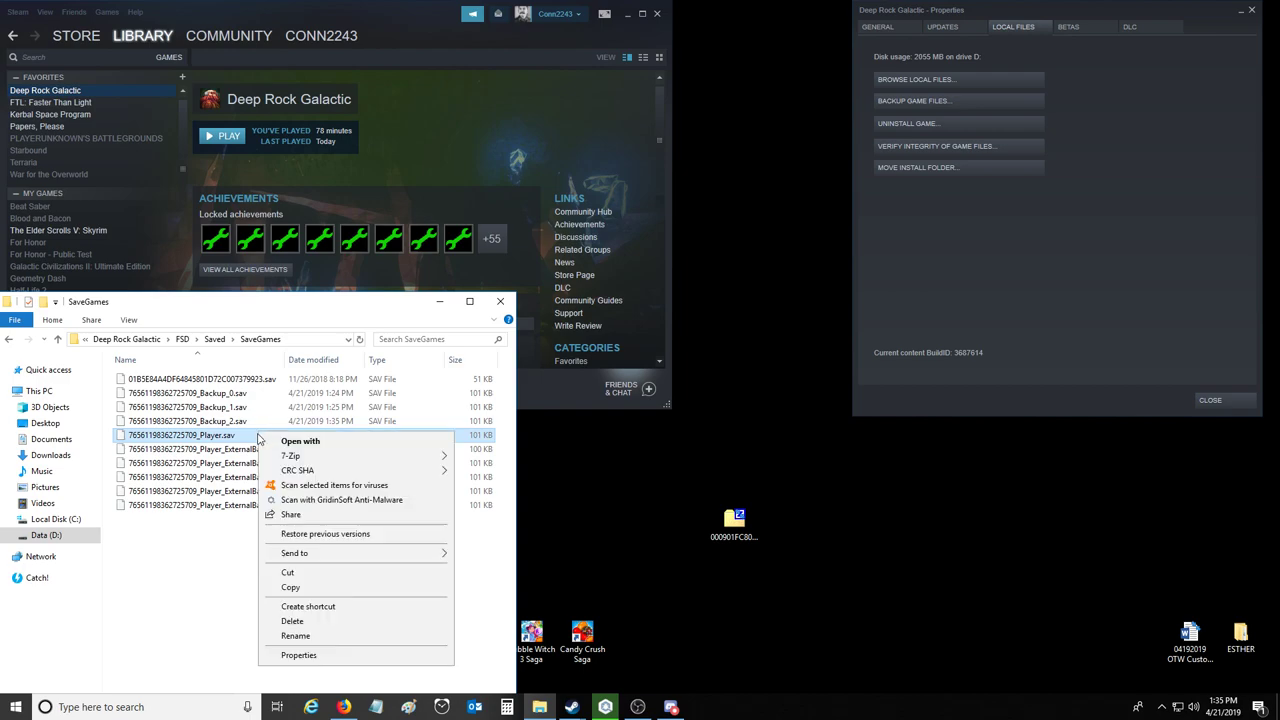
pyautogui.click(310, 590)
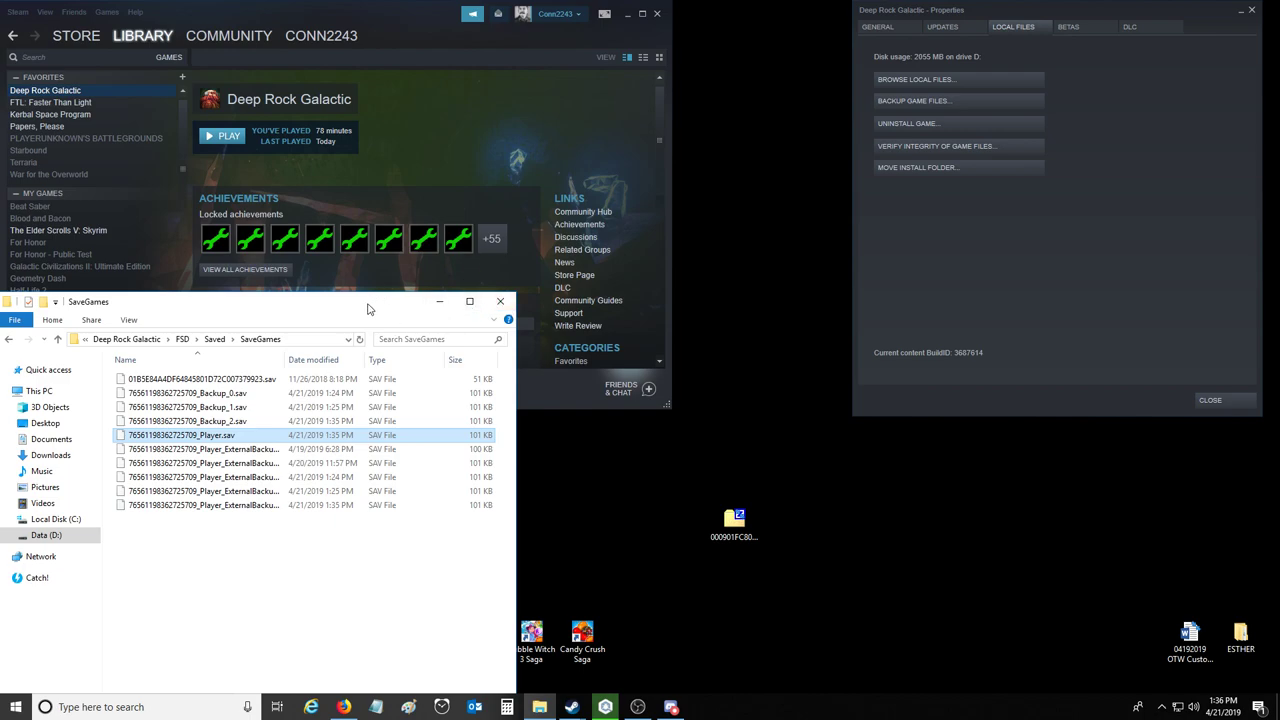
# Browse drive C to Users > User > AppData > Local
pyautogui.moveTo(367, 308); pyautogui.dragTo(437, 151)
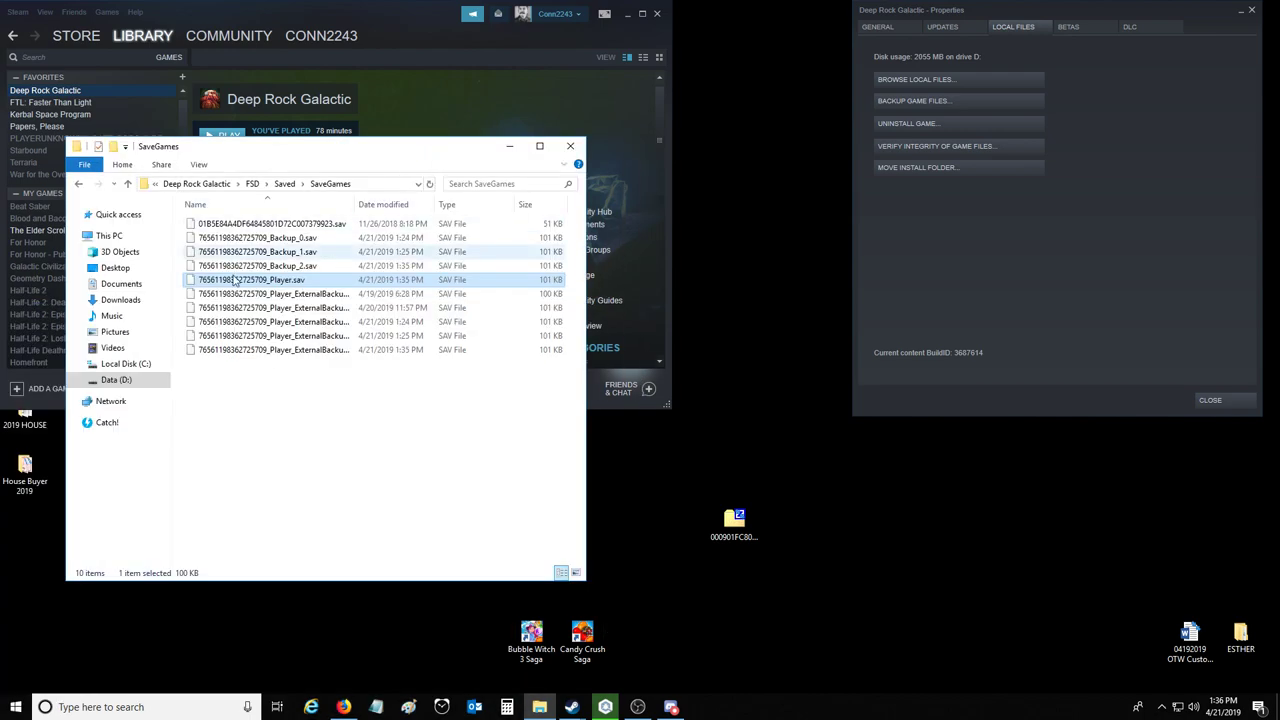
pyautogui.click(116, 366)
pyautogui.click(207, 338)
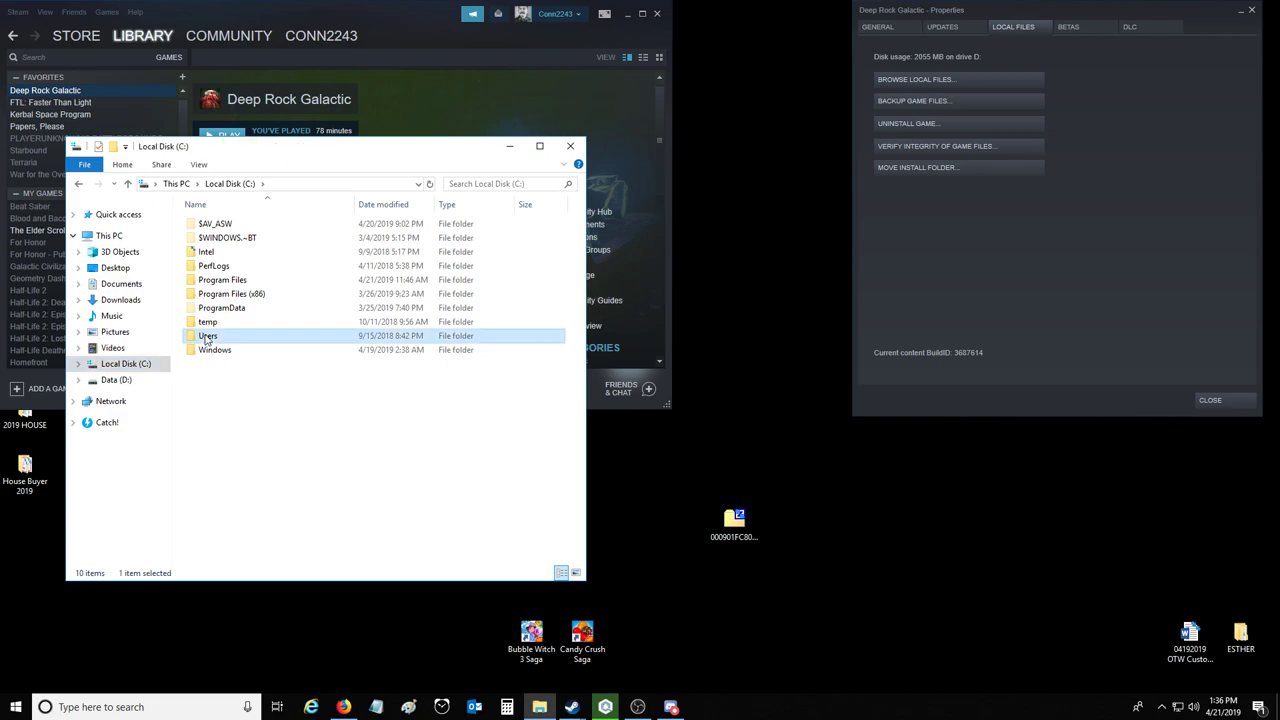
pyautogui.doubleClick(207, 338)
pyautogui.doubleClick(229, 256)
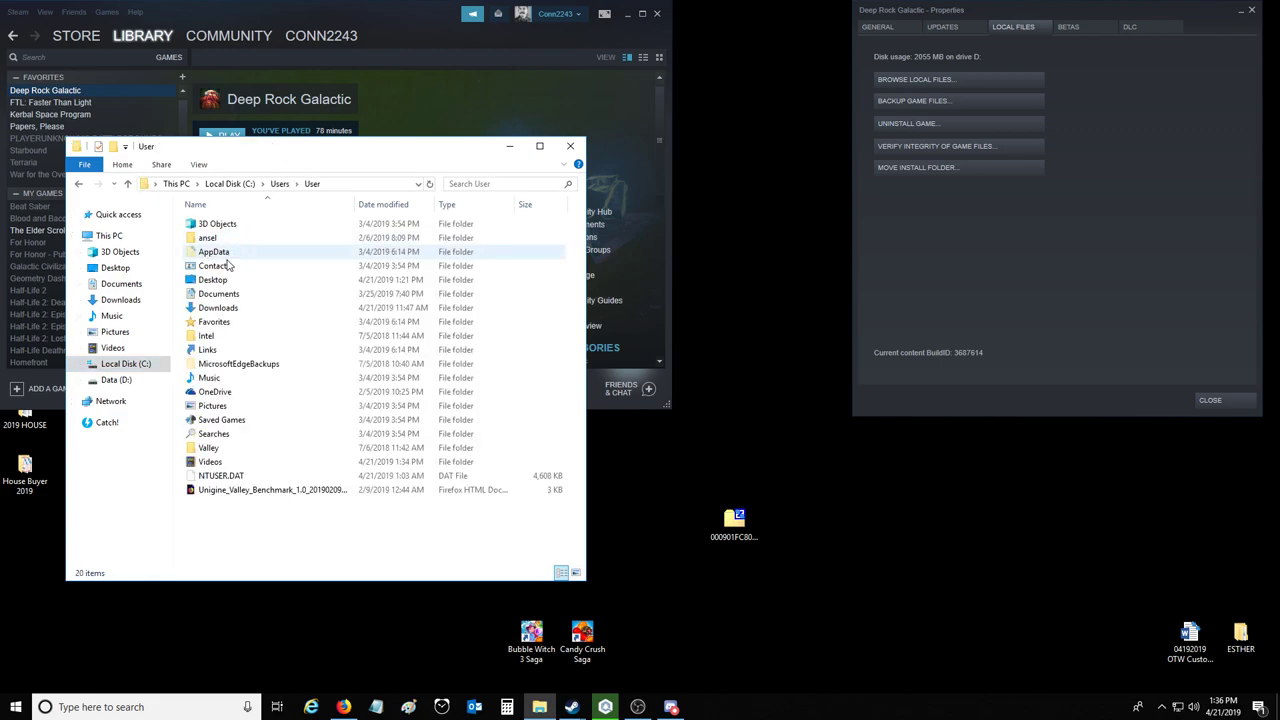
pyautogui.doubleClick(236, 253)
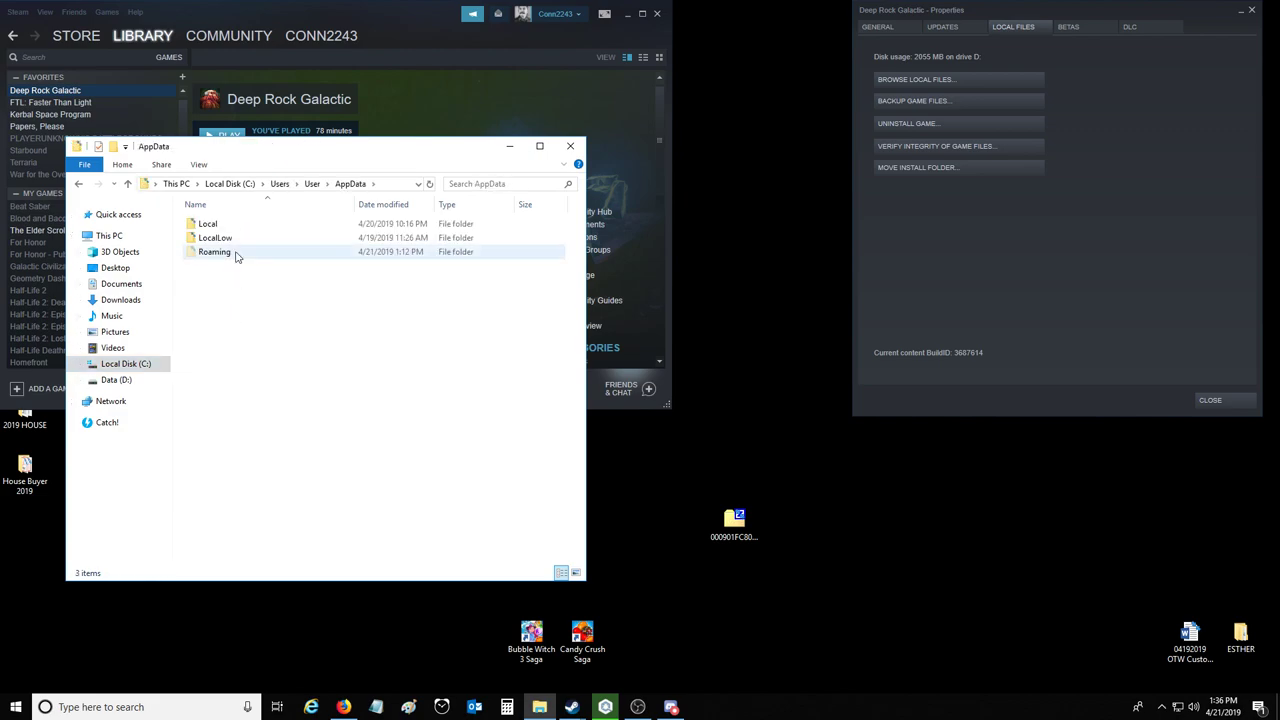
pyautogui.doubleClick(237, 226)
# Open Packages > CoffeeStainStudios.DeepRockGalactic > SystemAppData and select the wgs folder
pyautogui.scroll(-4, 214, 375)
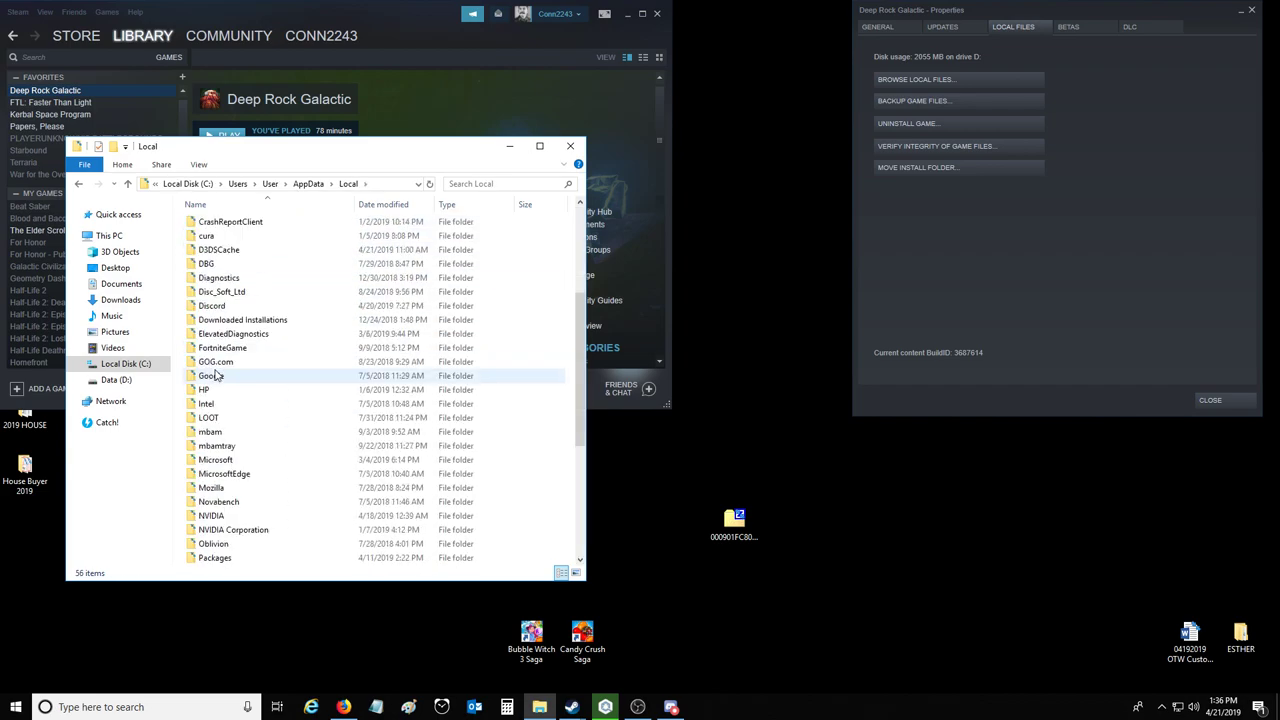
pyautogui.scroll(-2, 214, 375)
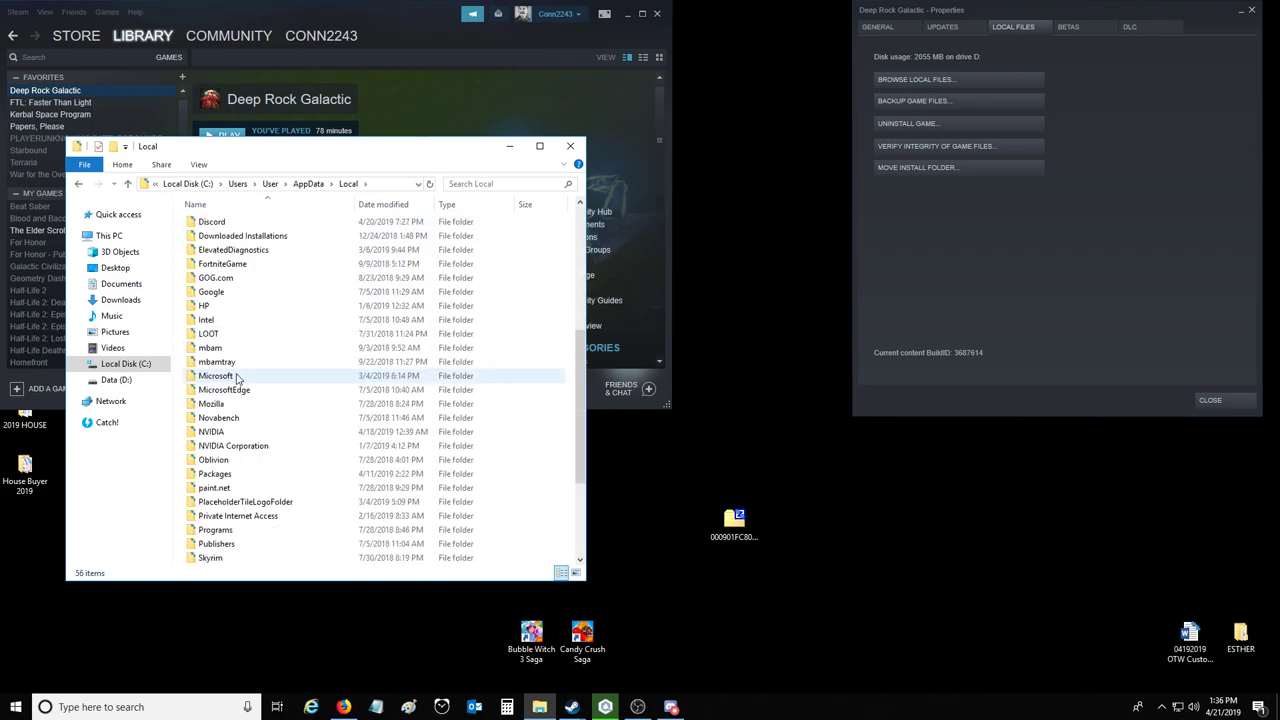
pyautogui.doubleClick(218, 474)
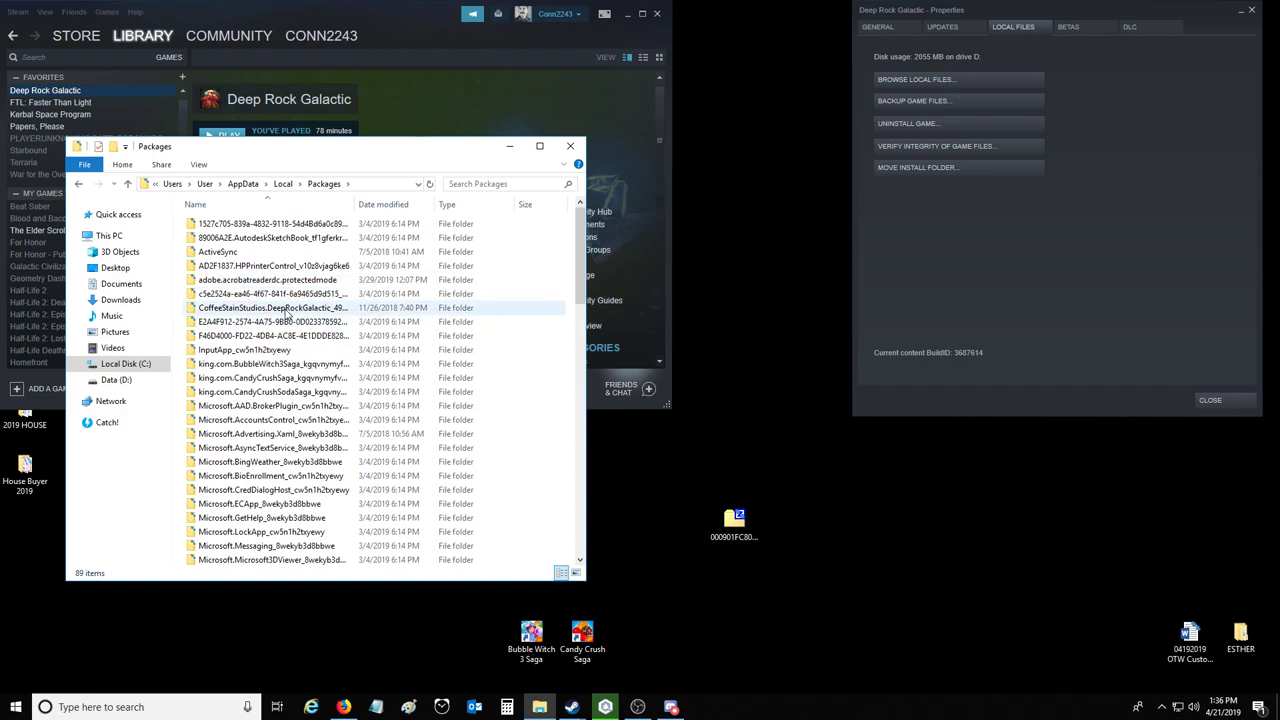
pyautogui.click(350, 313)
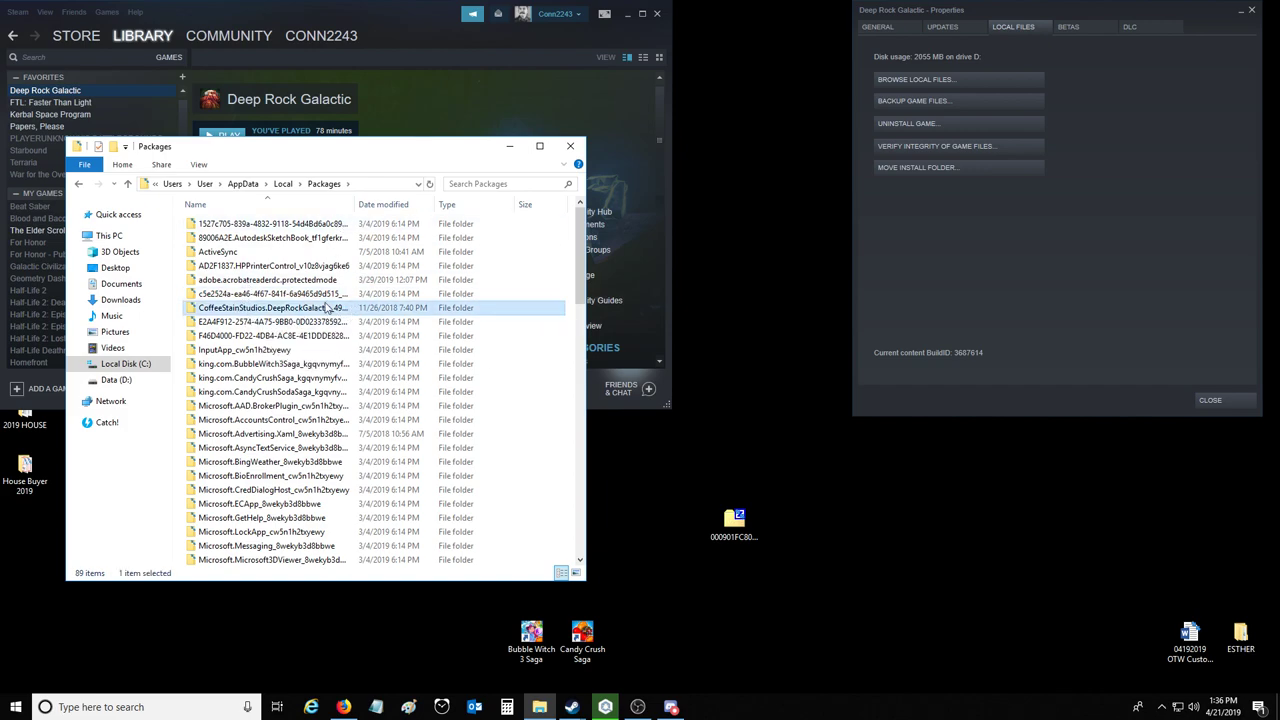
pyautogui.doubleClick(325, 310)
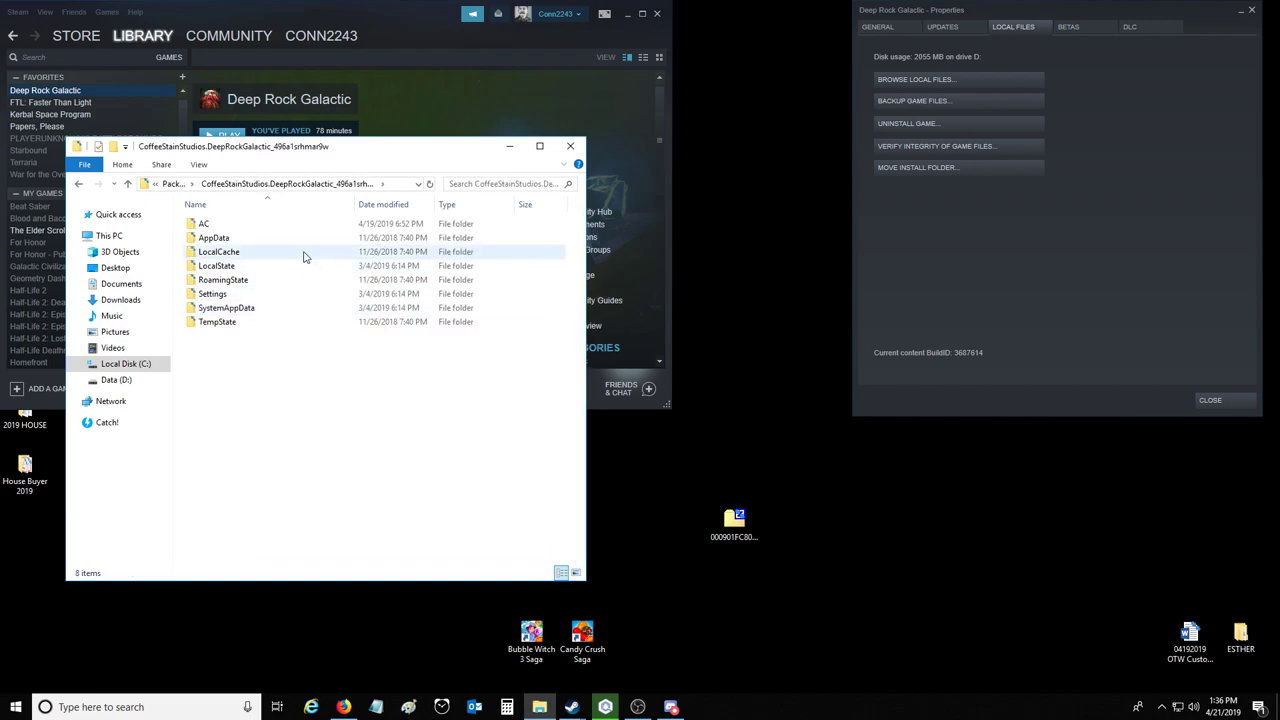
pyautogui.doubleClick(272, 310)
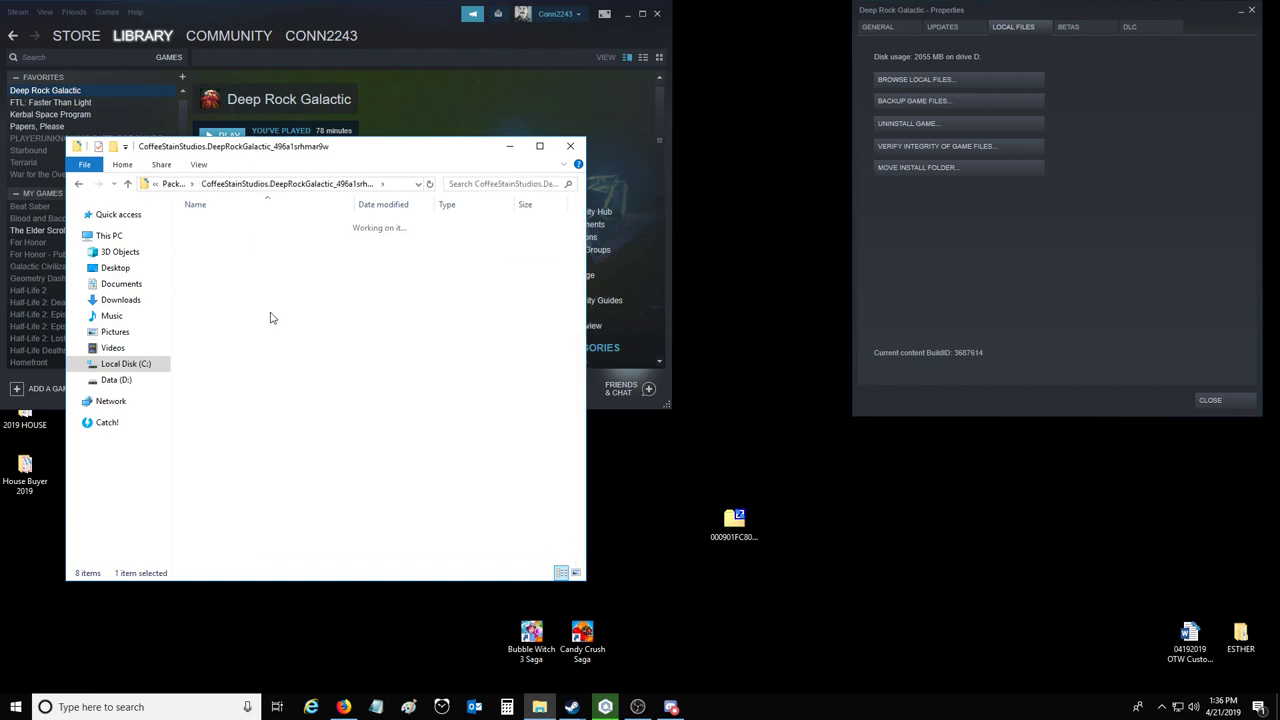
pyautogui.click(262, 230)
# Open the wgs folder and inspect the first save folder's contents
pyautogui.doubleClick(262, 230)
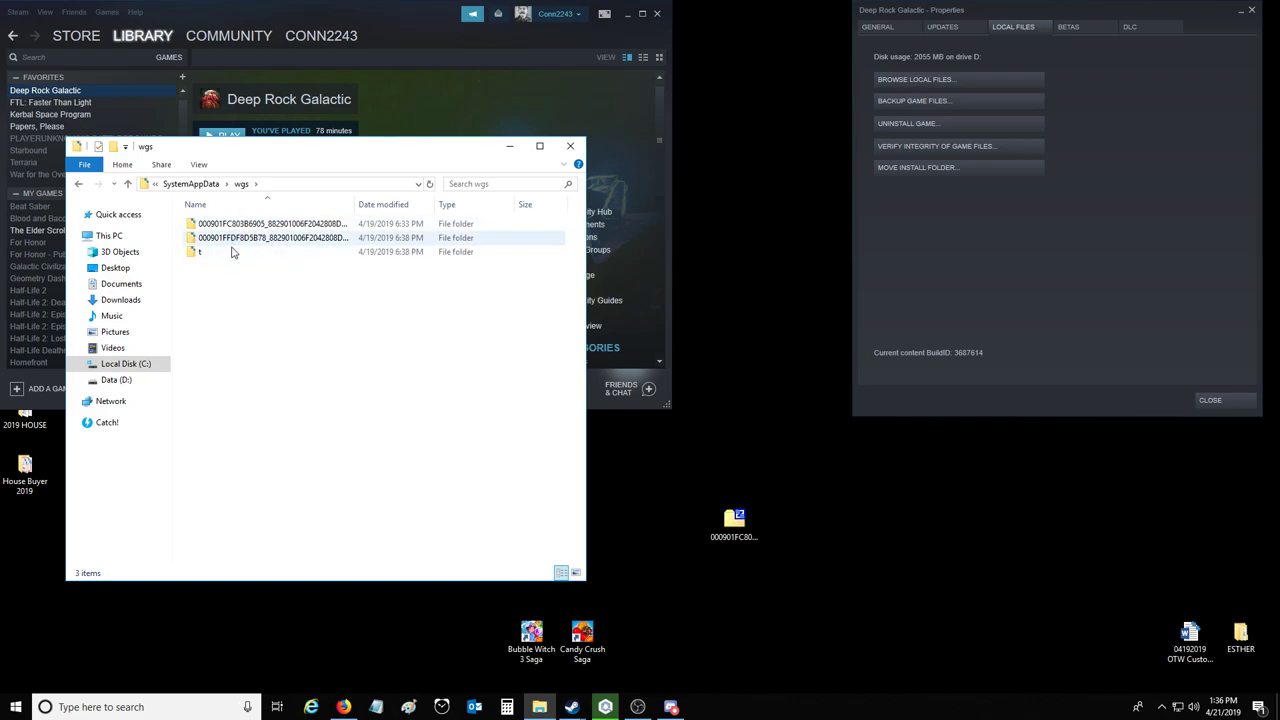
pyautogui.doubleClick(278, 224)
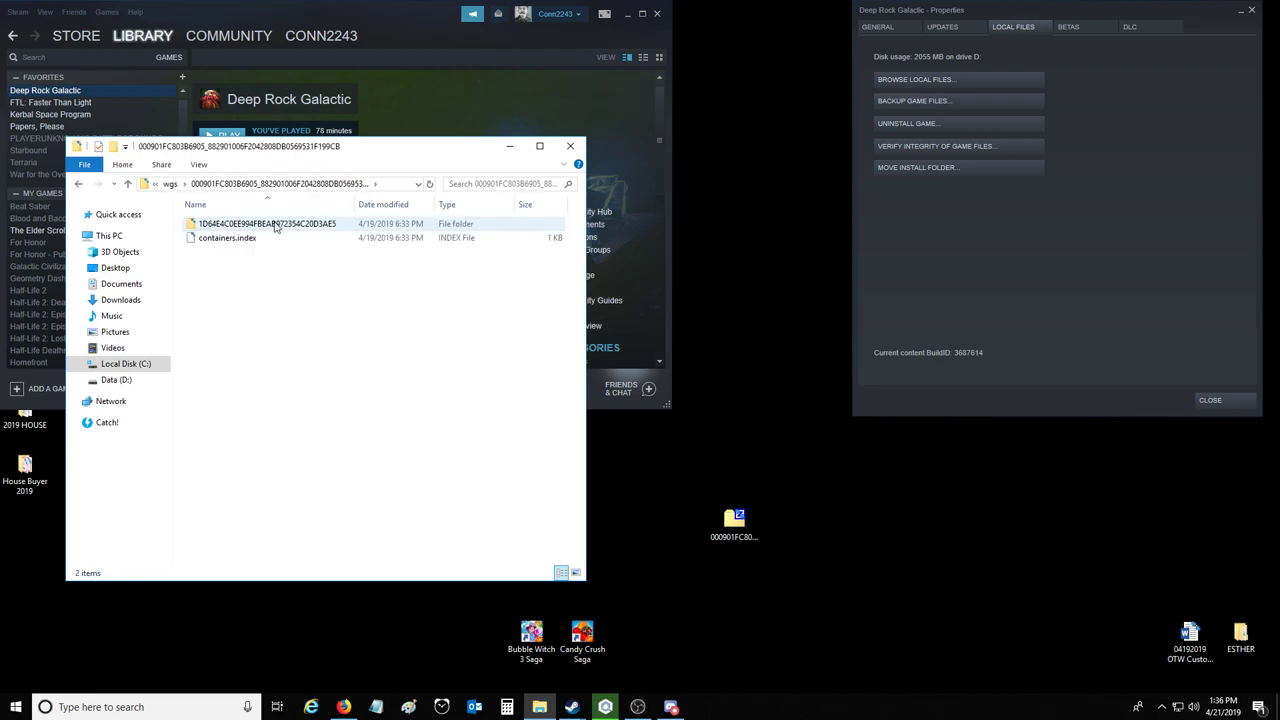
pyautogui.click(76, 184)
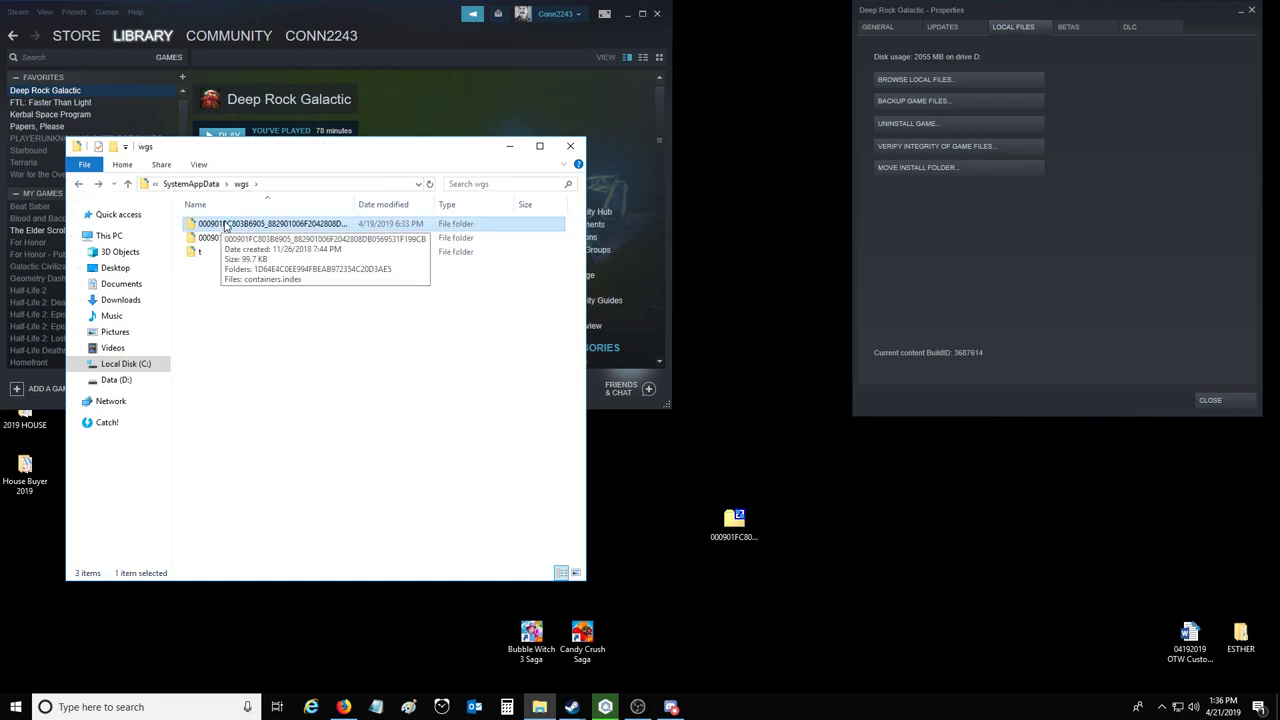
# Zip the first save folder and move the zip to the desktop, replacing the older copy
pyautogui.rightClick(223, 226)
pyautogui.moveTo(260, 431)
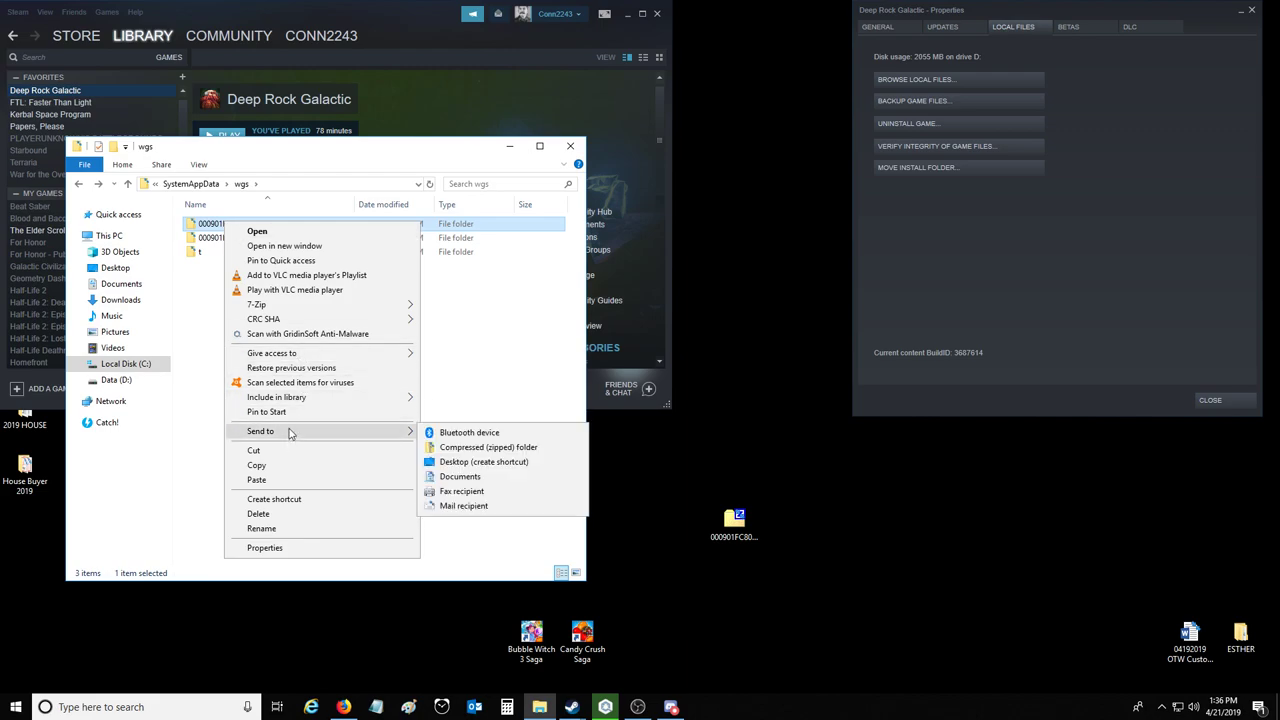
pyautogui.click(520, 448)
pyautogui.click(456, 268)
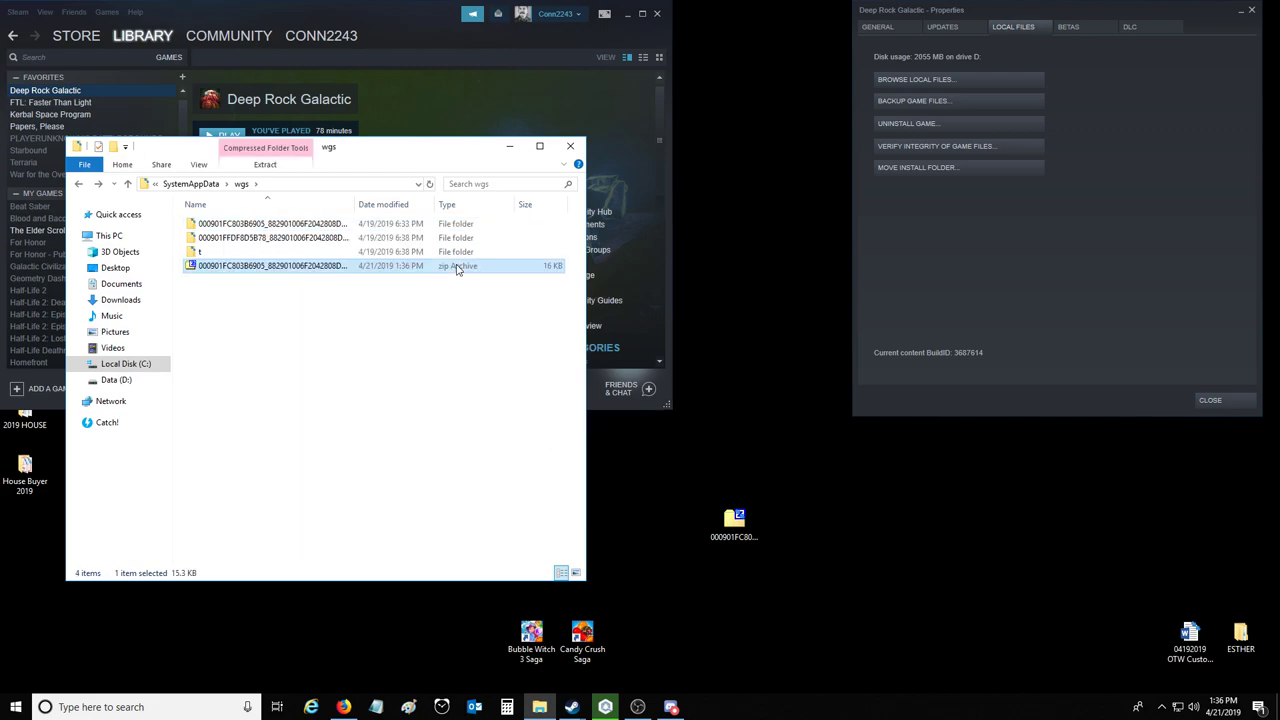
pyautogui.moveTo(447, 268); pyautogui.dragTo(740, 430)
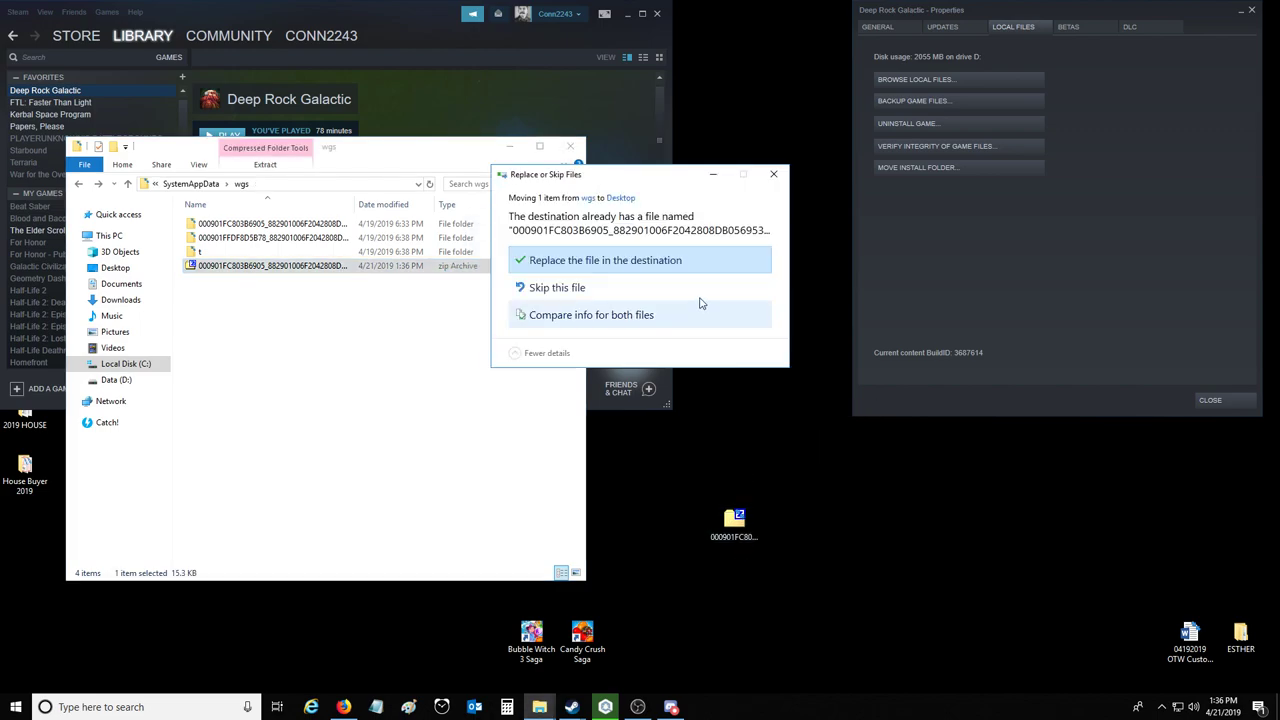
pyautogui.click(687, 262)
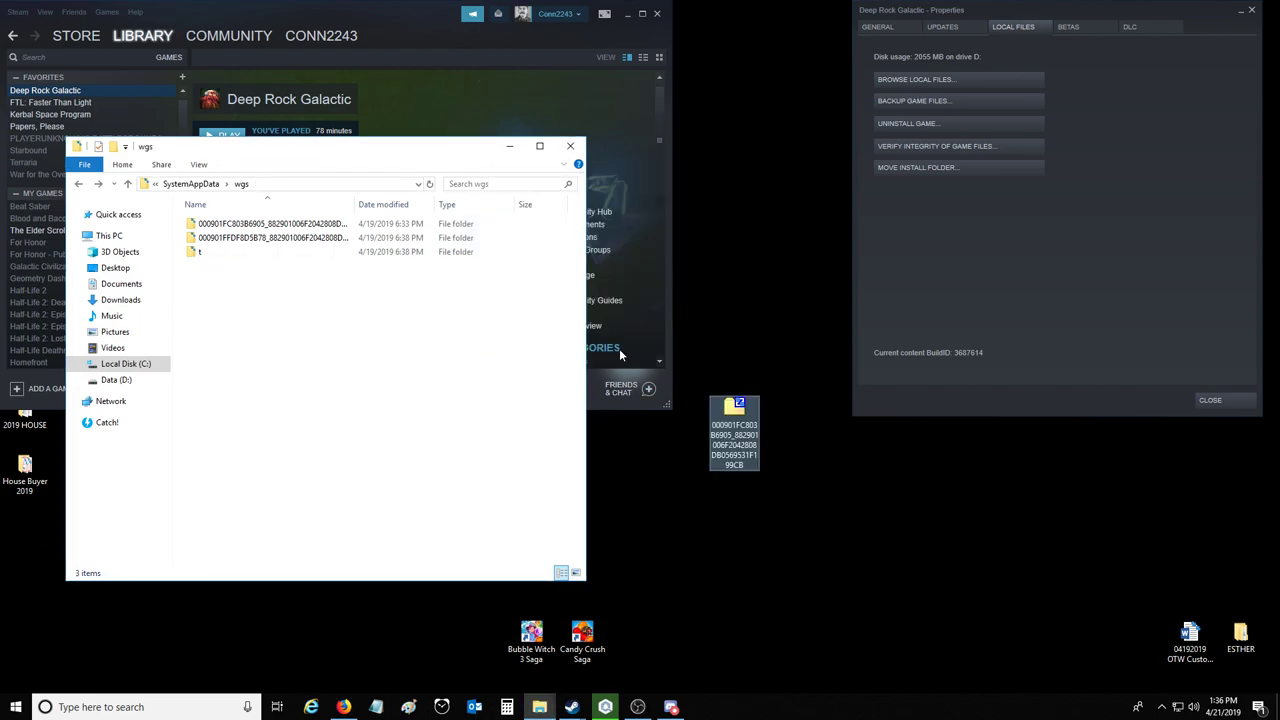
# Paste the Player save into the 1D64E4C0EE994FBEAB972354C20D3AE5 container folder
pyautogui.doubleClick(279, 226)
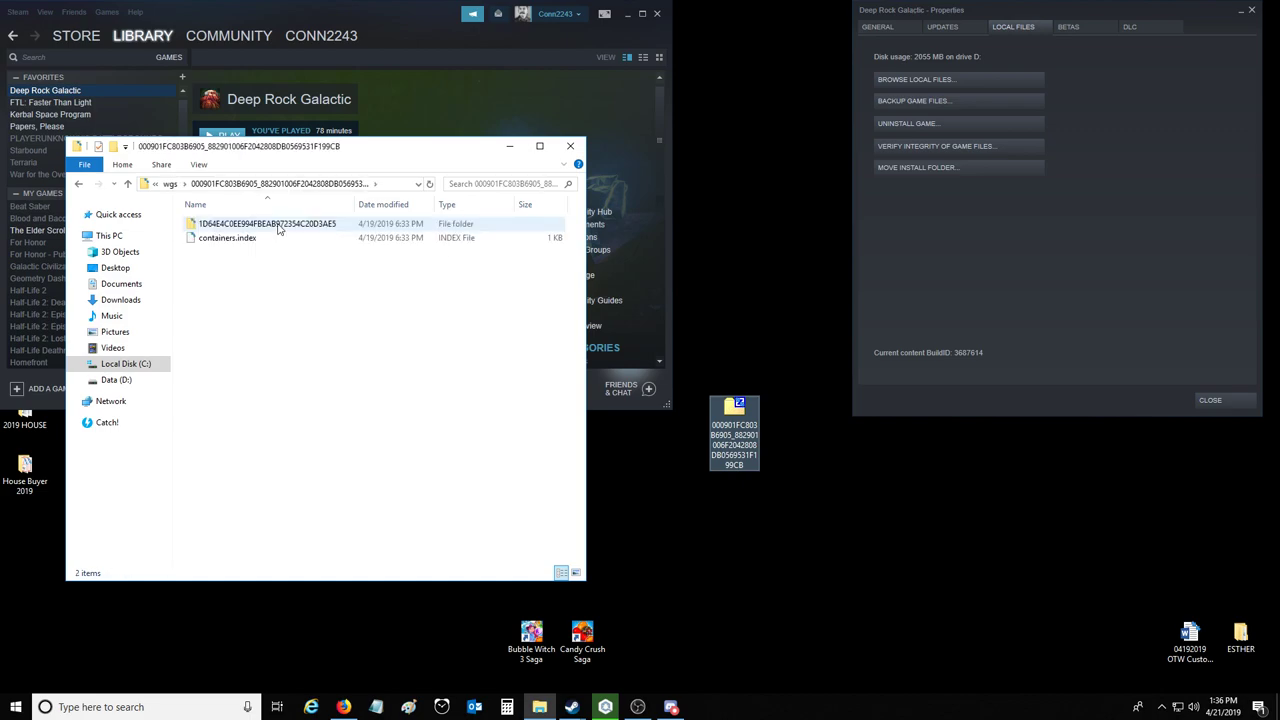
pyautogui.doubleClick(279, 226)
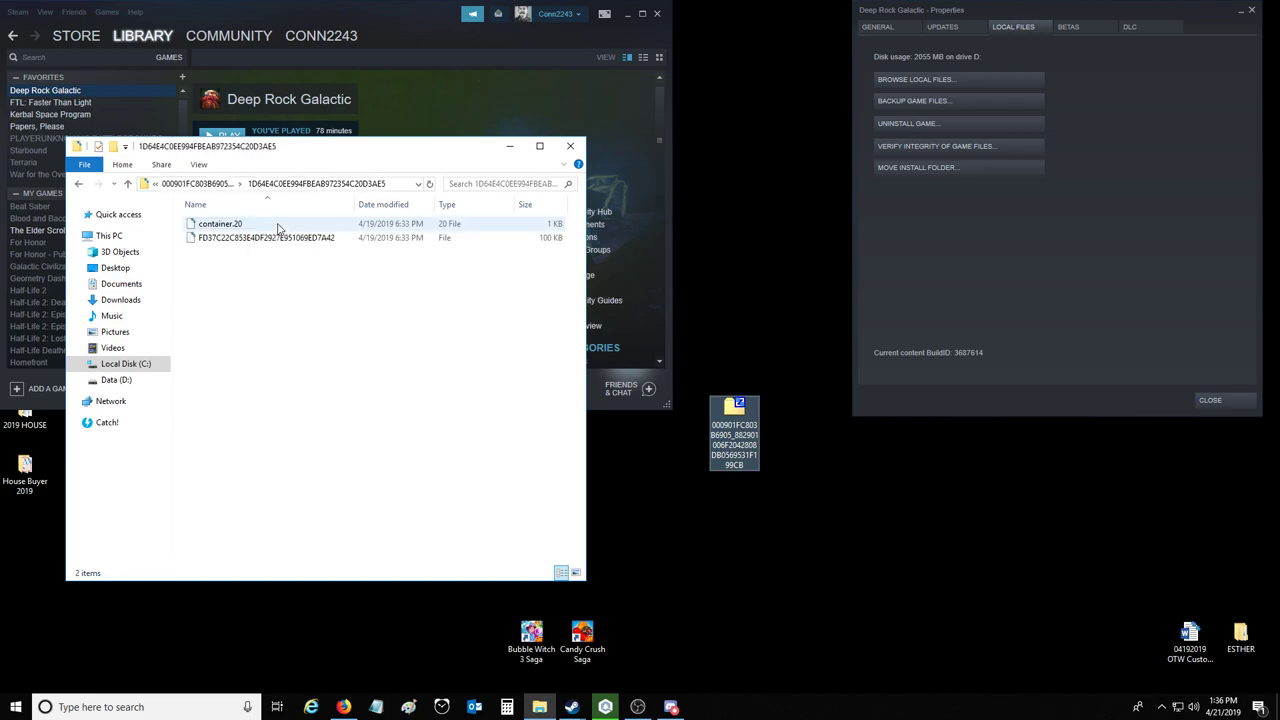
pyautogui.rightClick(268, 264)
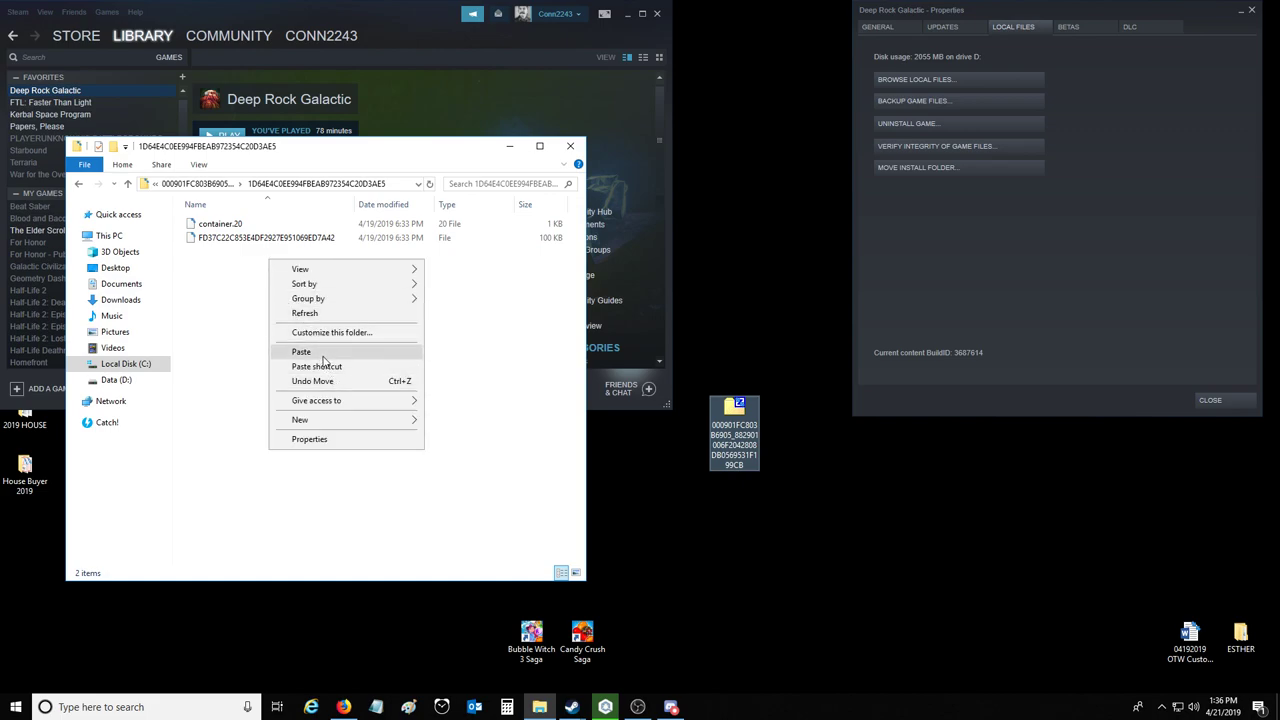
pyautogui.click(324, 349)
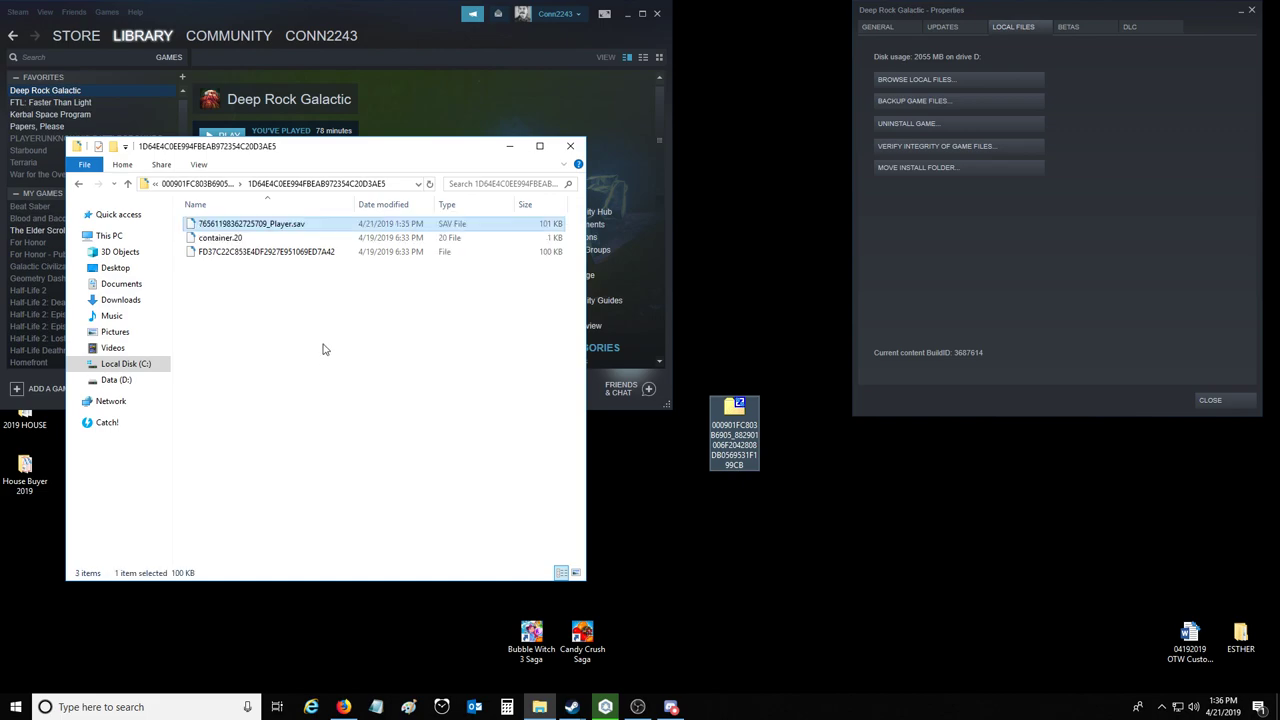
# Copy the FD37C22C853E4DF2927E951069ED7A42 file name into Notepad, then close Notepad
pyautogui.rightClick(373, 257)
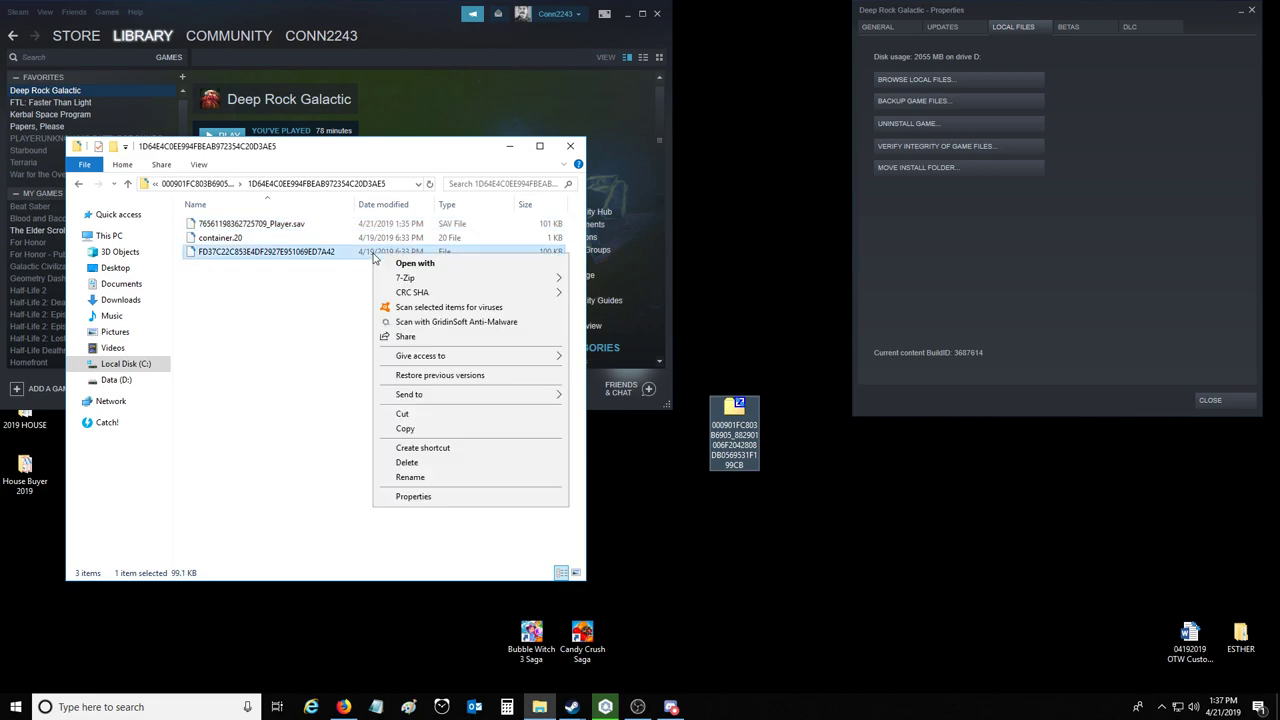
pyautogui.click(410, 477)
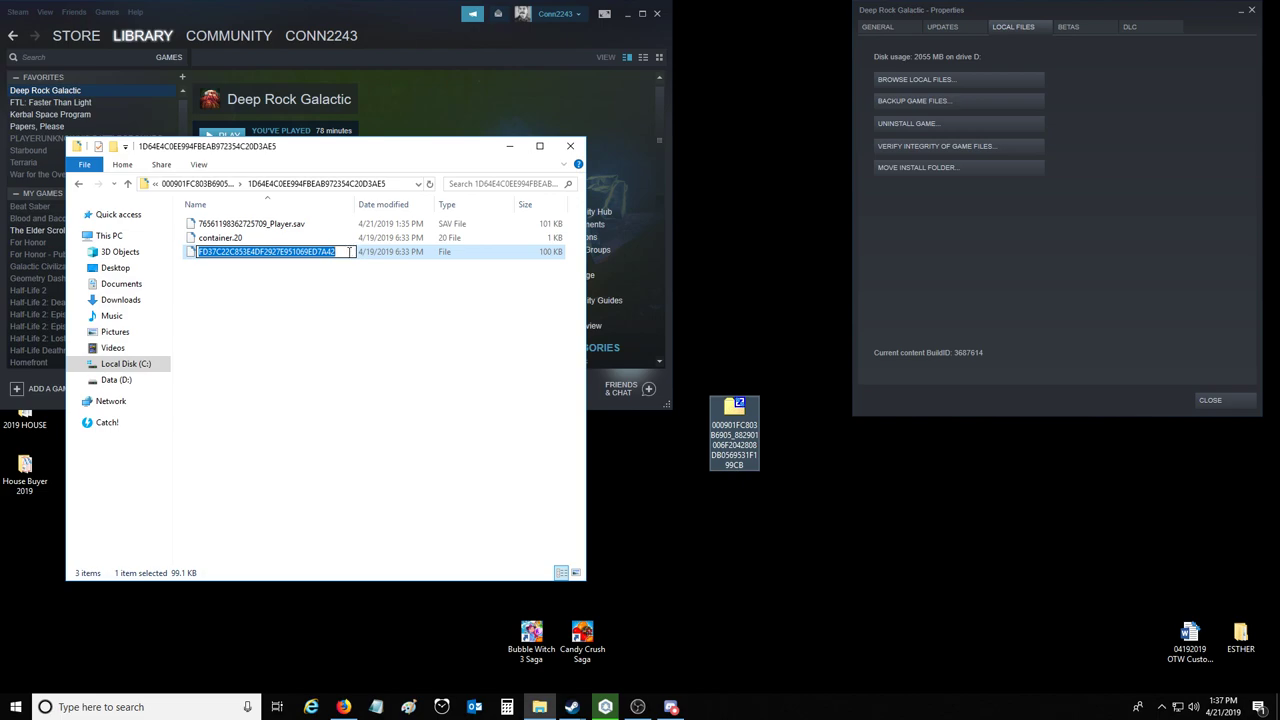
pyautogui.click(349, 296)
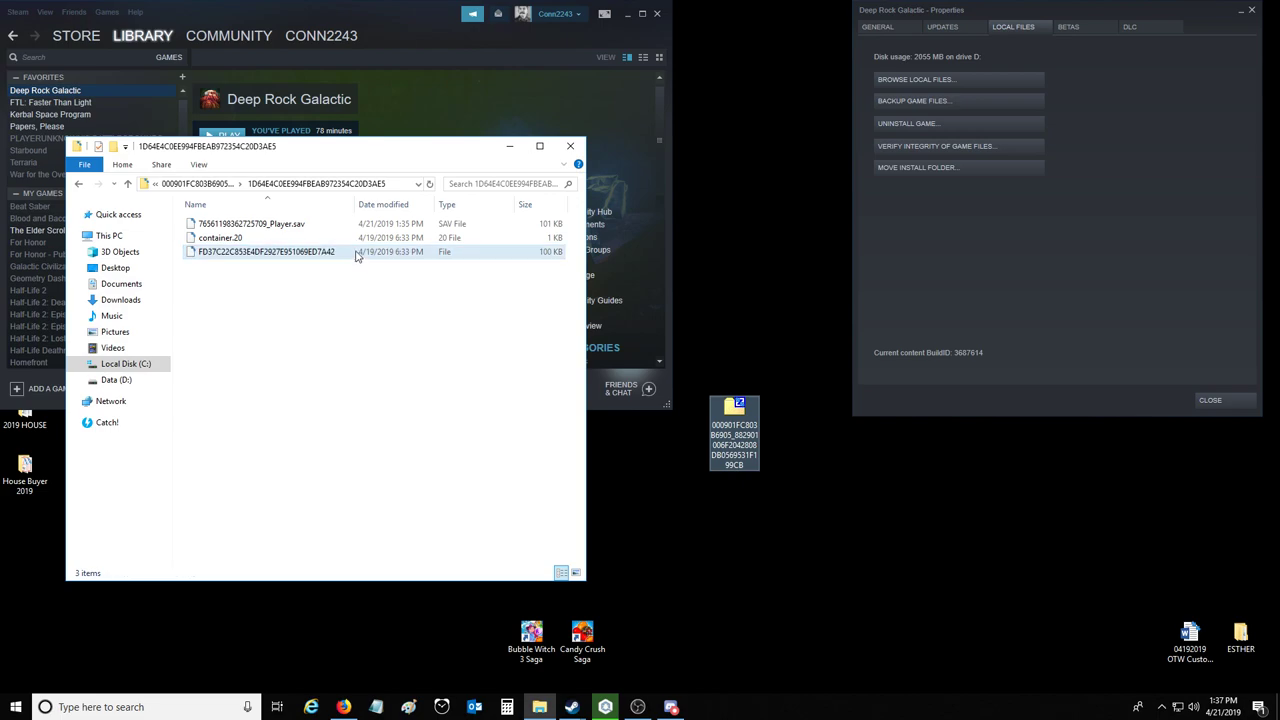
pyautogui.click(376, 707)
pyautogui.hotkey('ctrl', 'v')
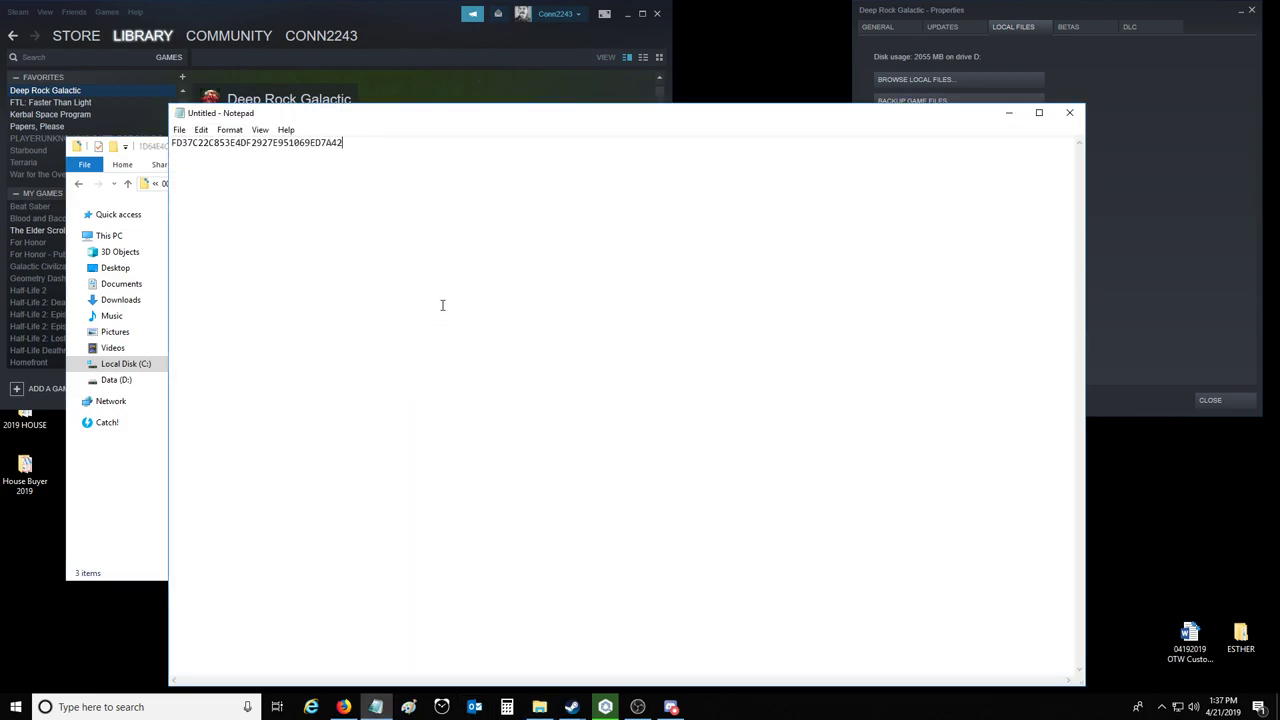
pyautogui.moveTo(795, 113); pyautogui.dragTo(963, 108)
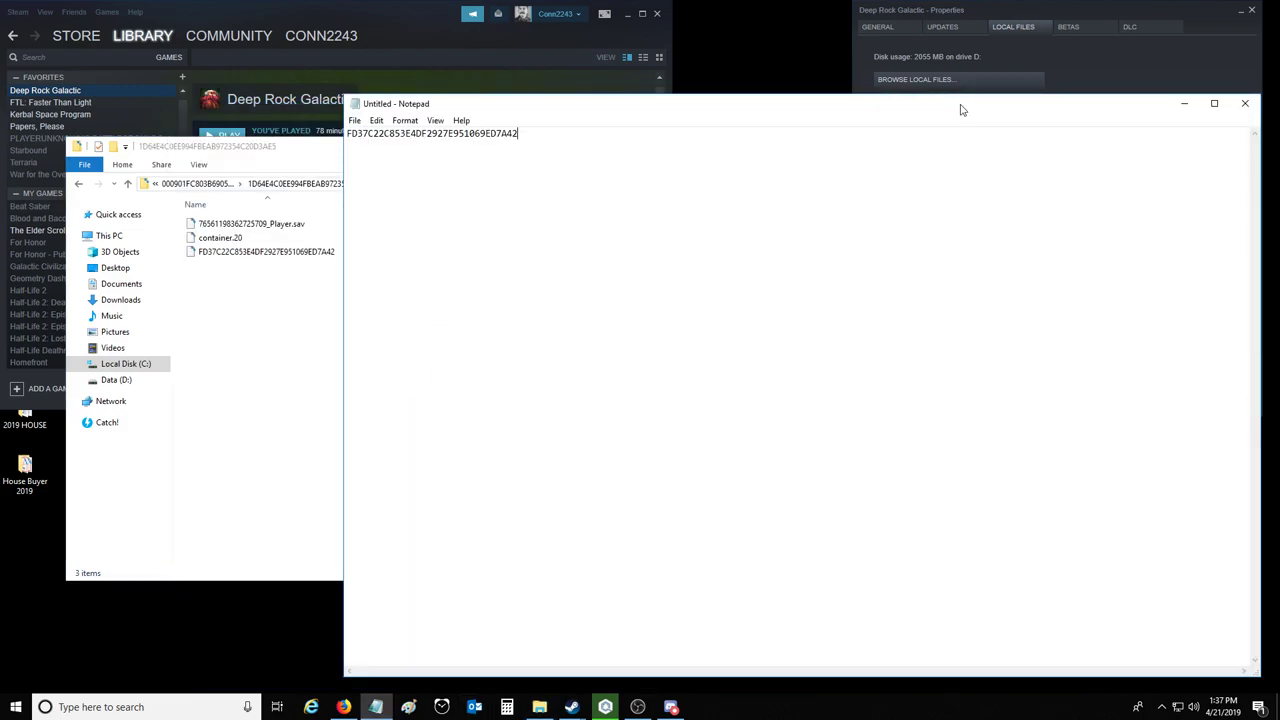
pyautogui.click(1245, 103)
# Discard the note unsaved and delete the old FD37C22C853E4DF2927E951069ED7A42 file
pyautogui.click(671, 358)
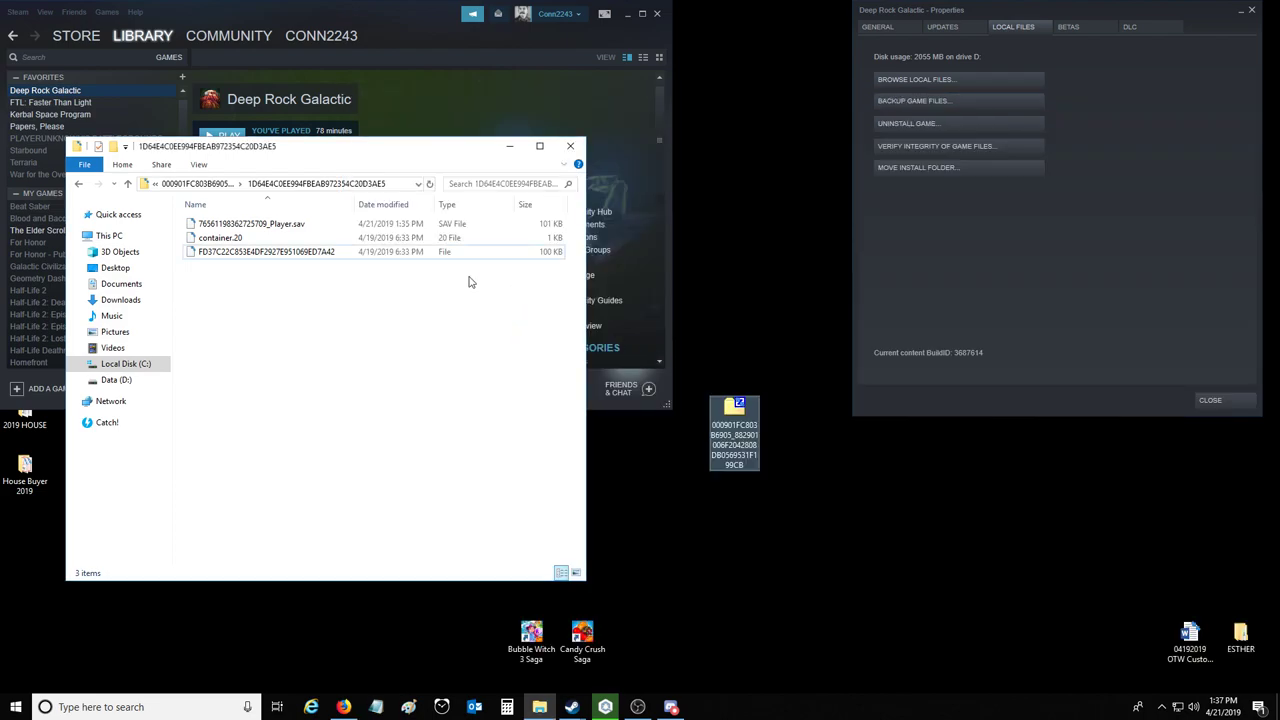
pyautogui.click(358, 226)
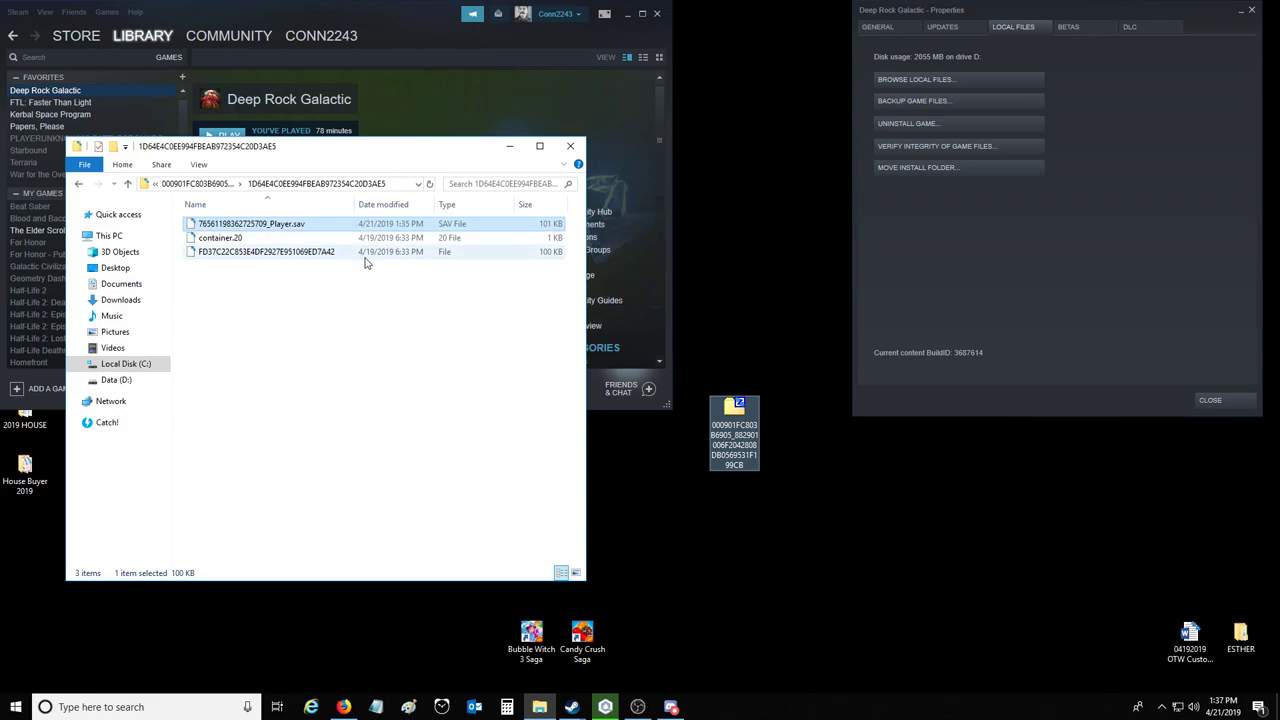
pyautogui.click(365, 259)
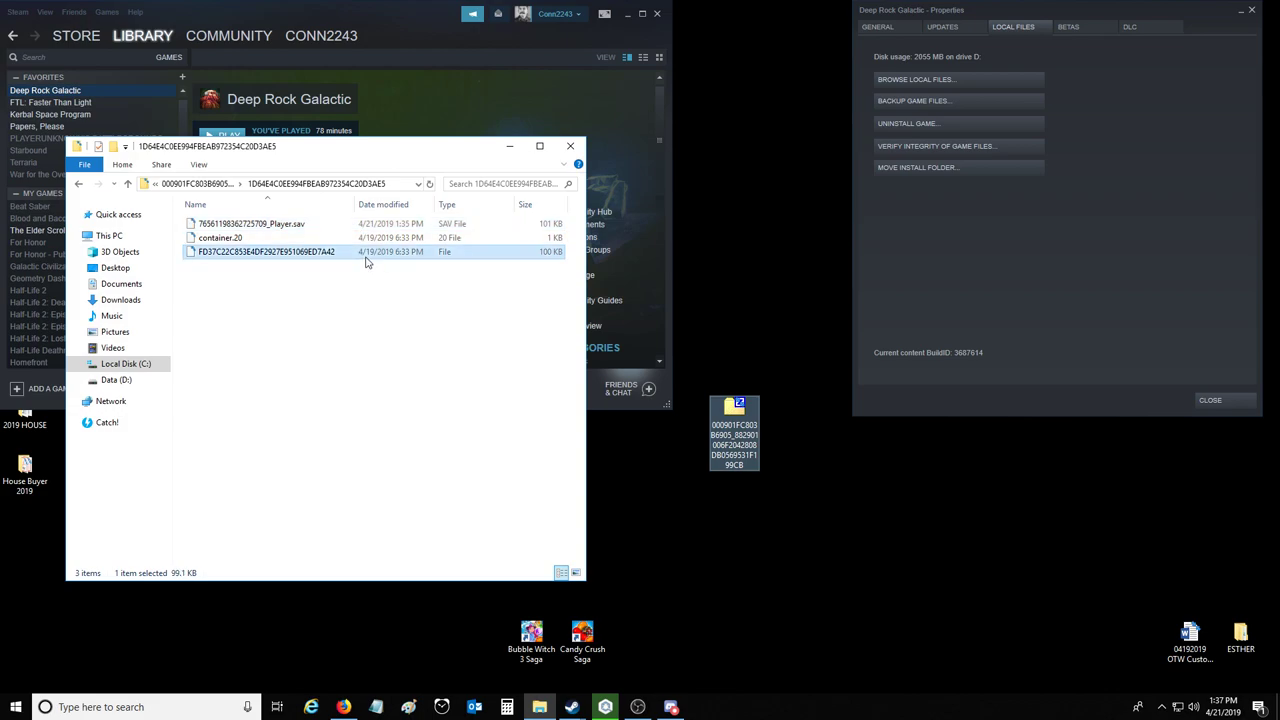
pyautogui.press('Delete')
# Rename Player.sav via Properties to FD37C22C853E4DF2927E951069ED7A42, removing the extension
pyautogui.click(354, 224)
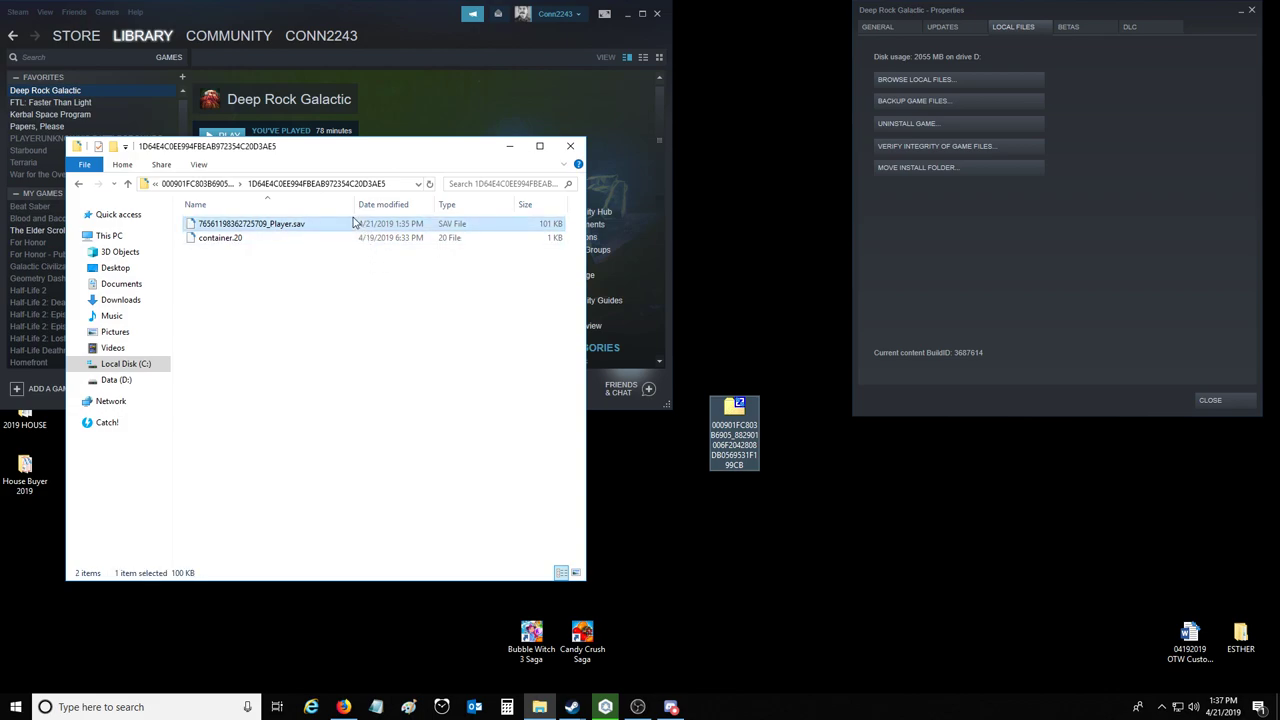
pyautogui.doubleClick(354, 224)
pyautogui.click(443, 373)
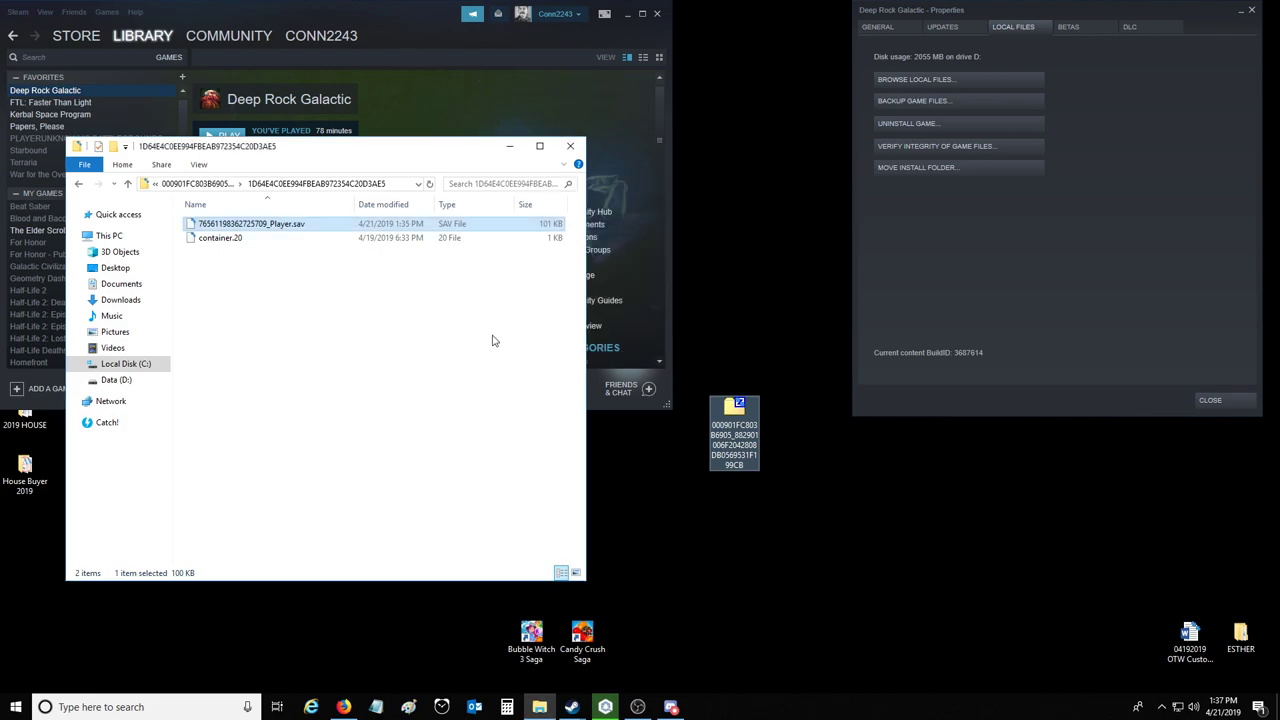
pyautogui.rightClick(418, 229)
pyautogui.click(584, 464)
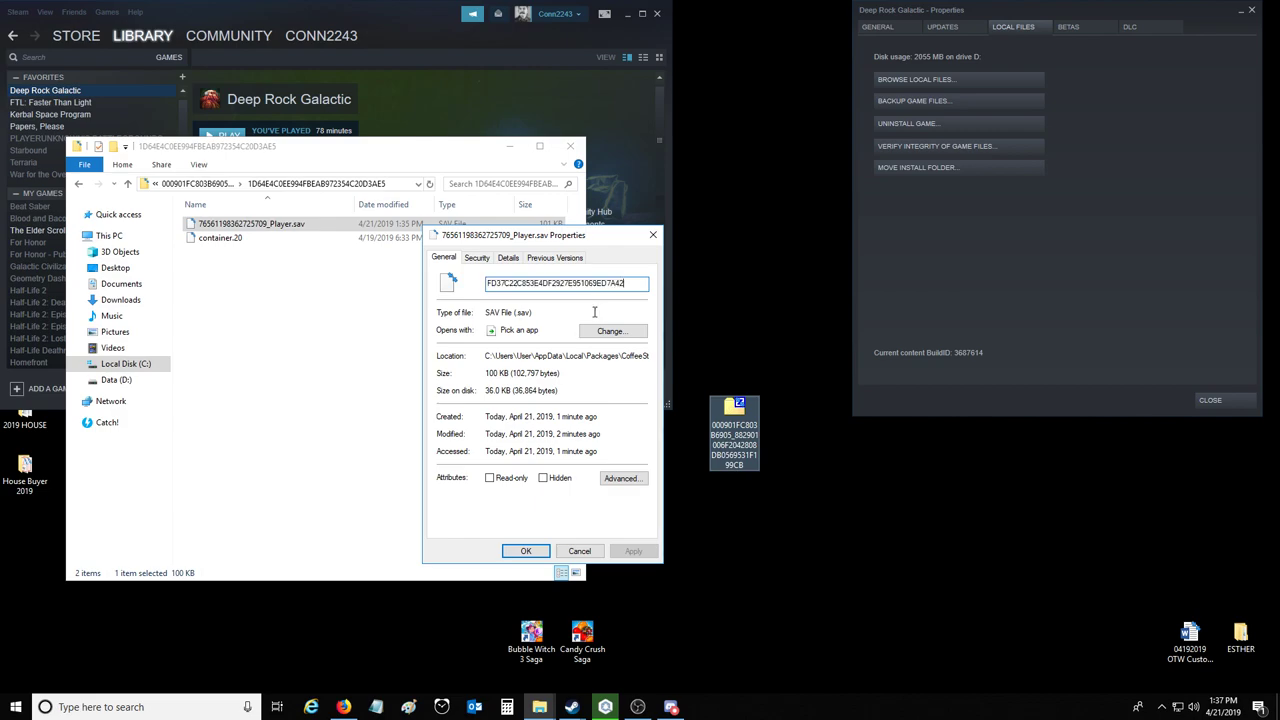
pyautogui.click(526, 550)
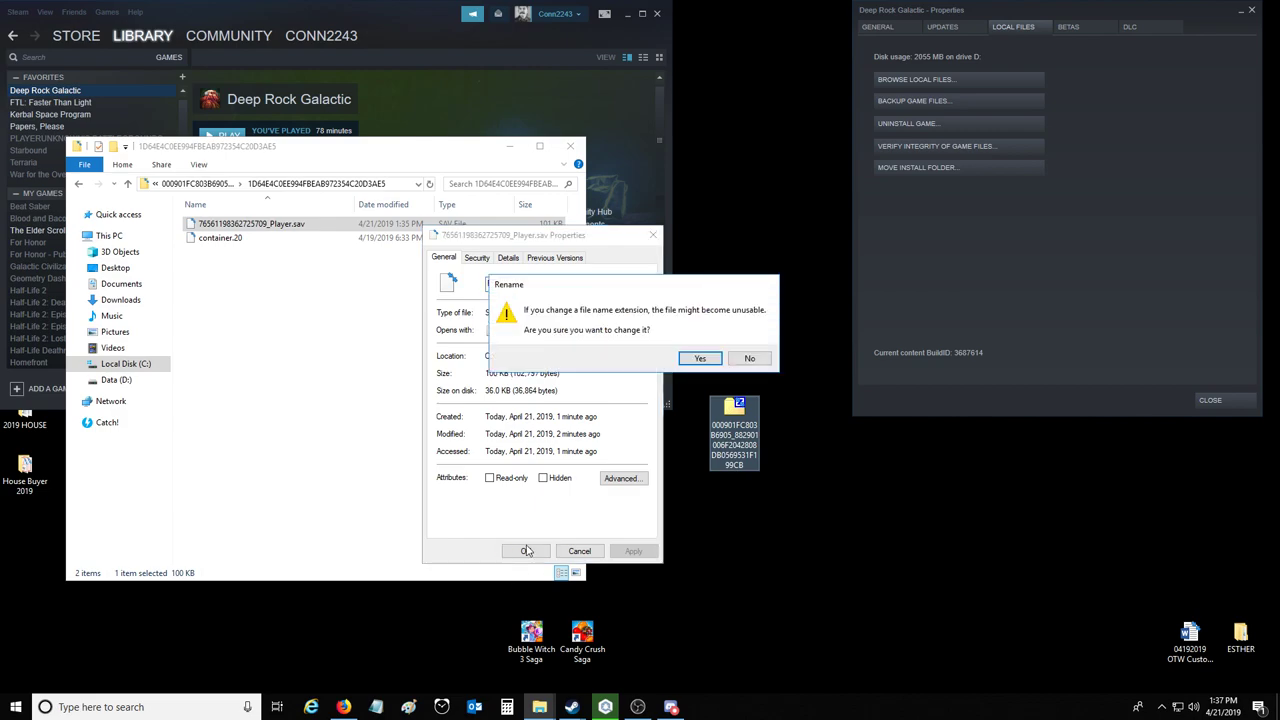
pyautogui.click(699, 359)
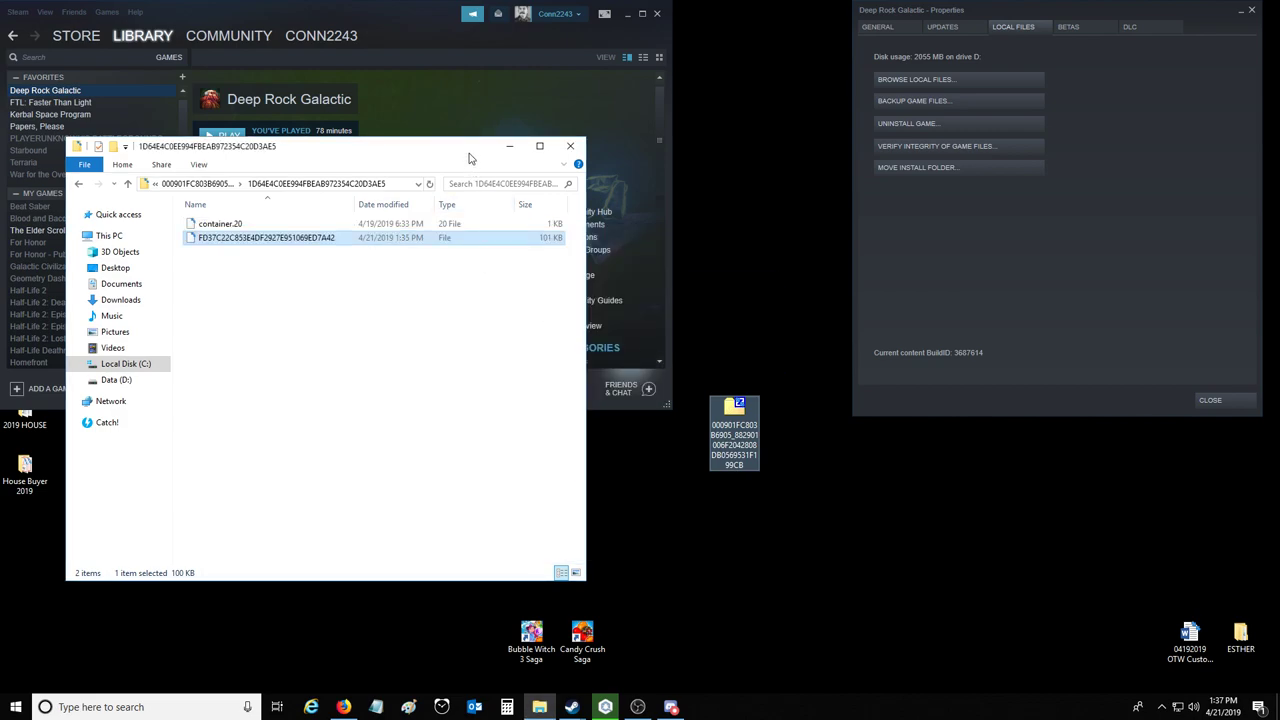
pyautogui.moveTo(470, 156); pyautogui.dragTo(472, 153)
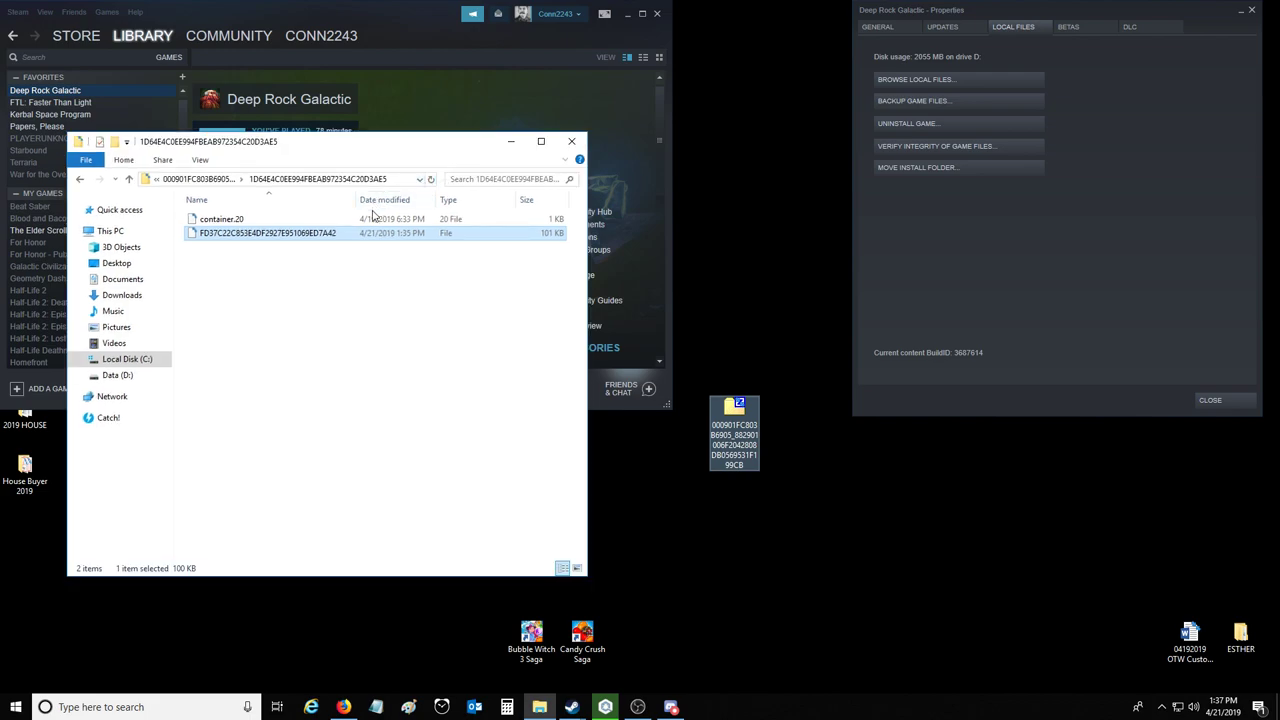
# Close File Explorer and launch the Xbox app from a Start search for 'xbox'
pyautogui.click(569, 143)
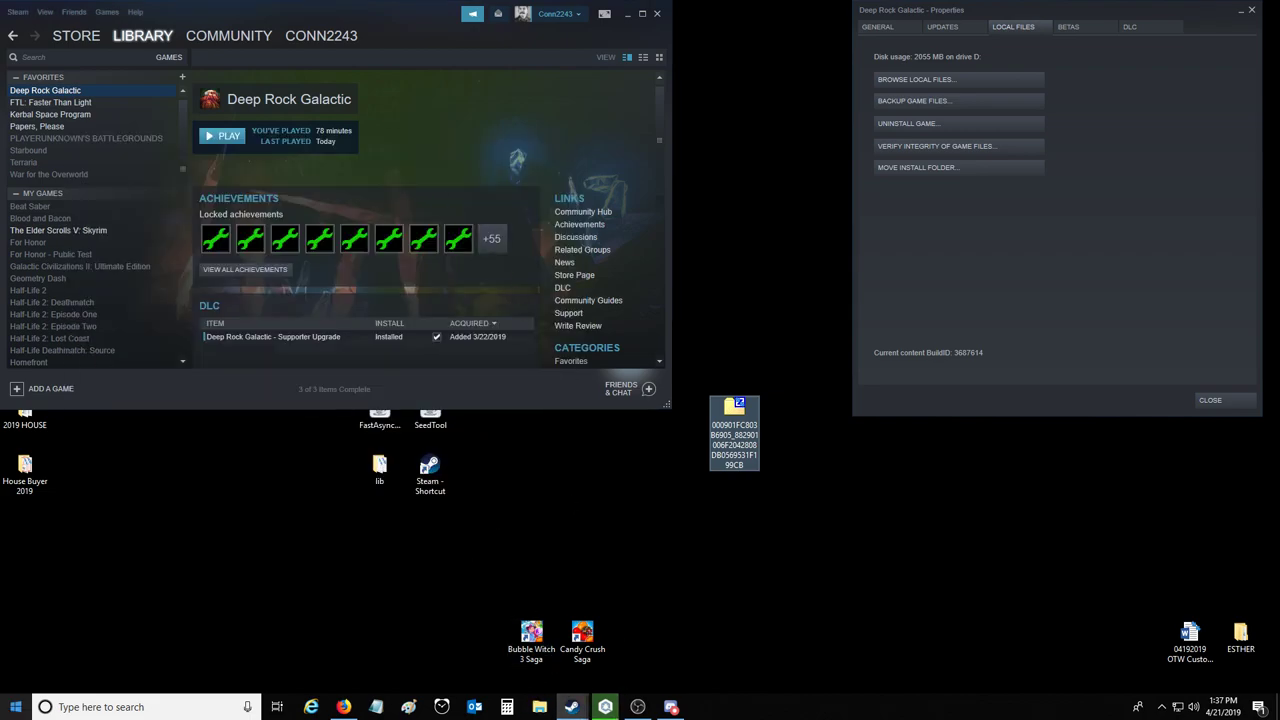
pyautogui.click(15, 707)
pyautogui.write('xbox')
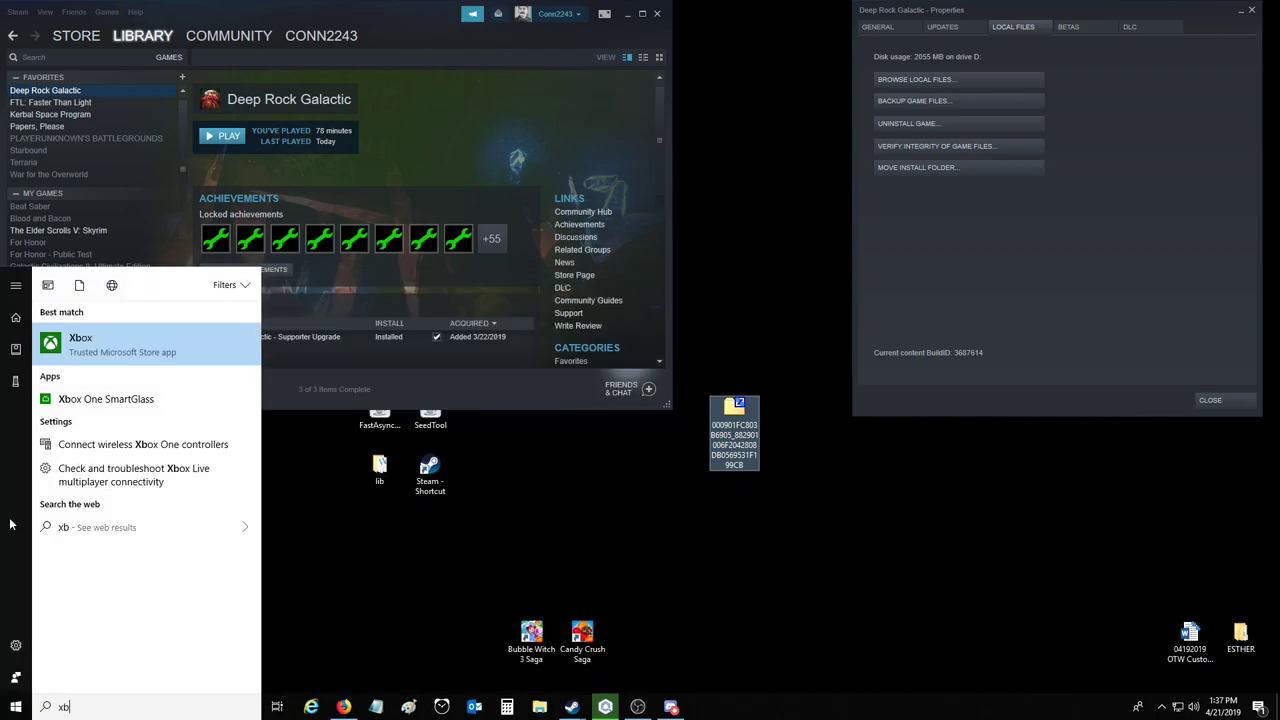
pyautogui.press('Return')
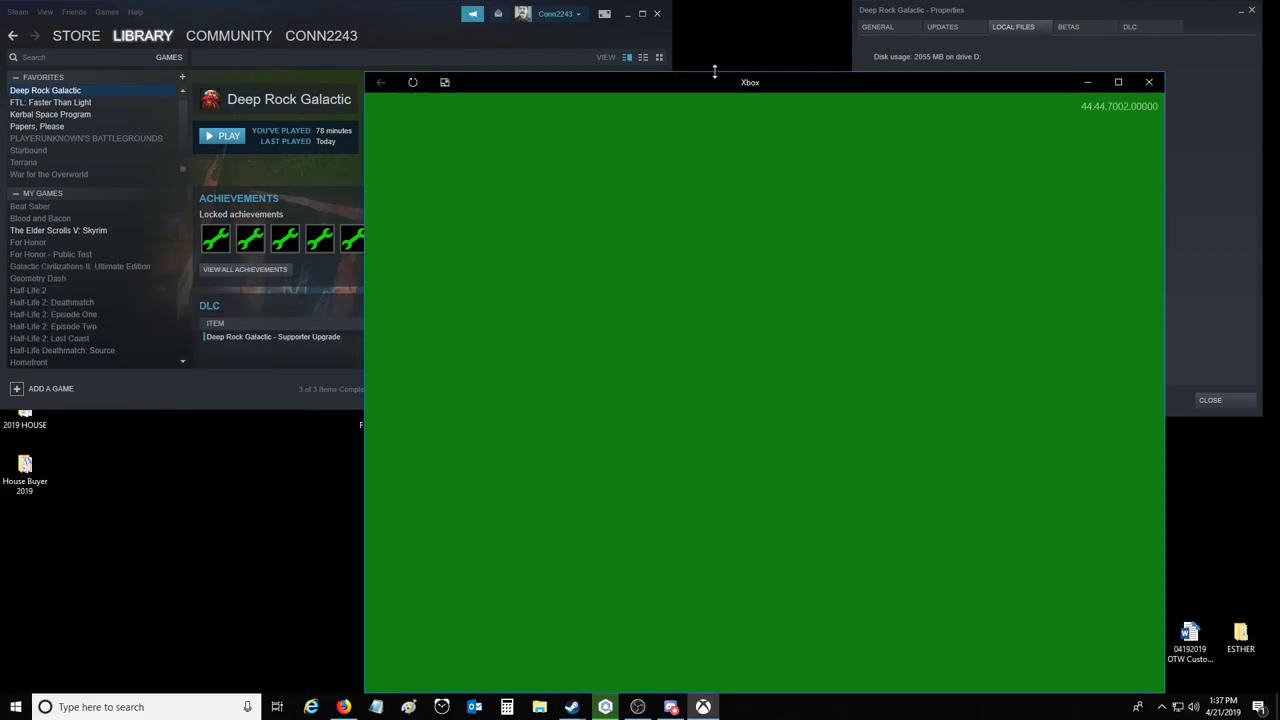
pyautogui.moveTo(714, 79); pyautogui.dragTo(657, 80)
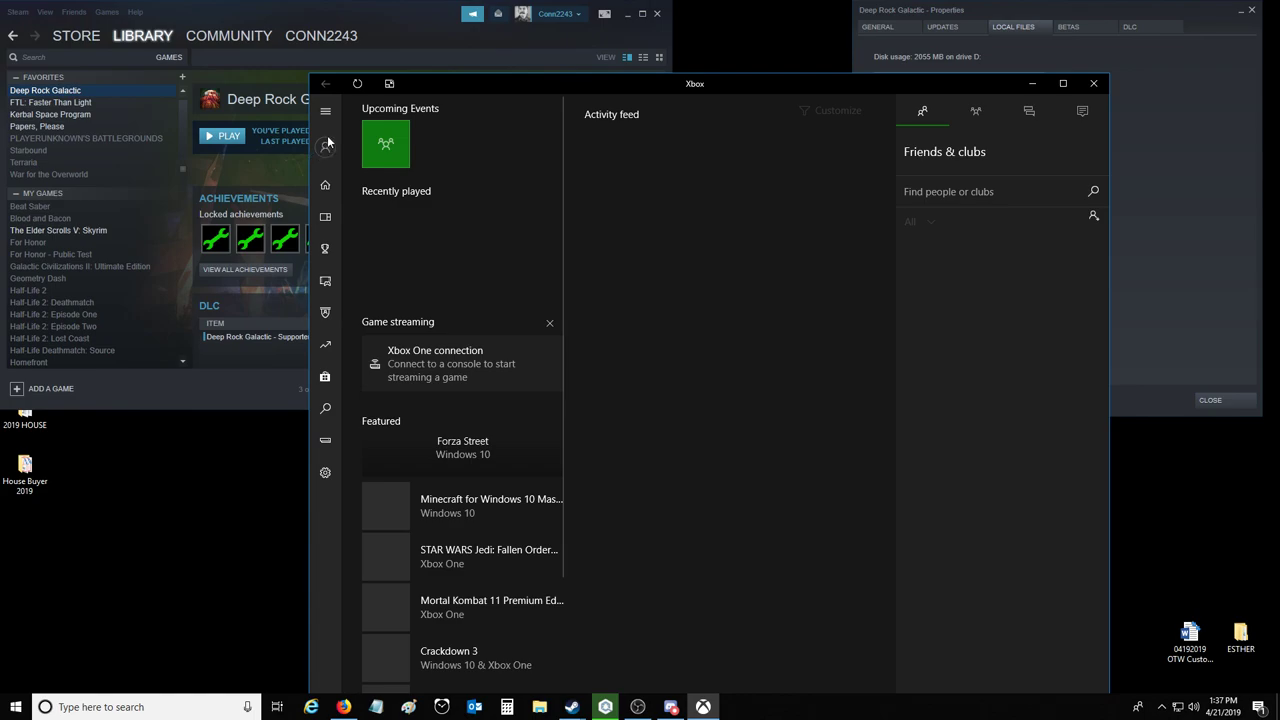
# Sign out of Xbox Live, sign back in, and browse the installed games list
pyautogui.click(325, 472)
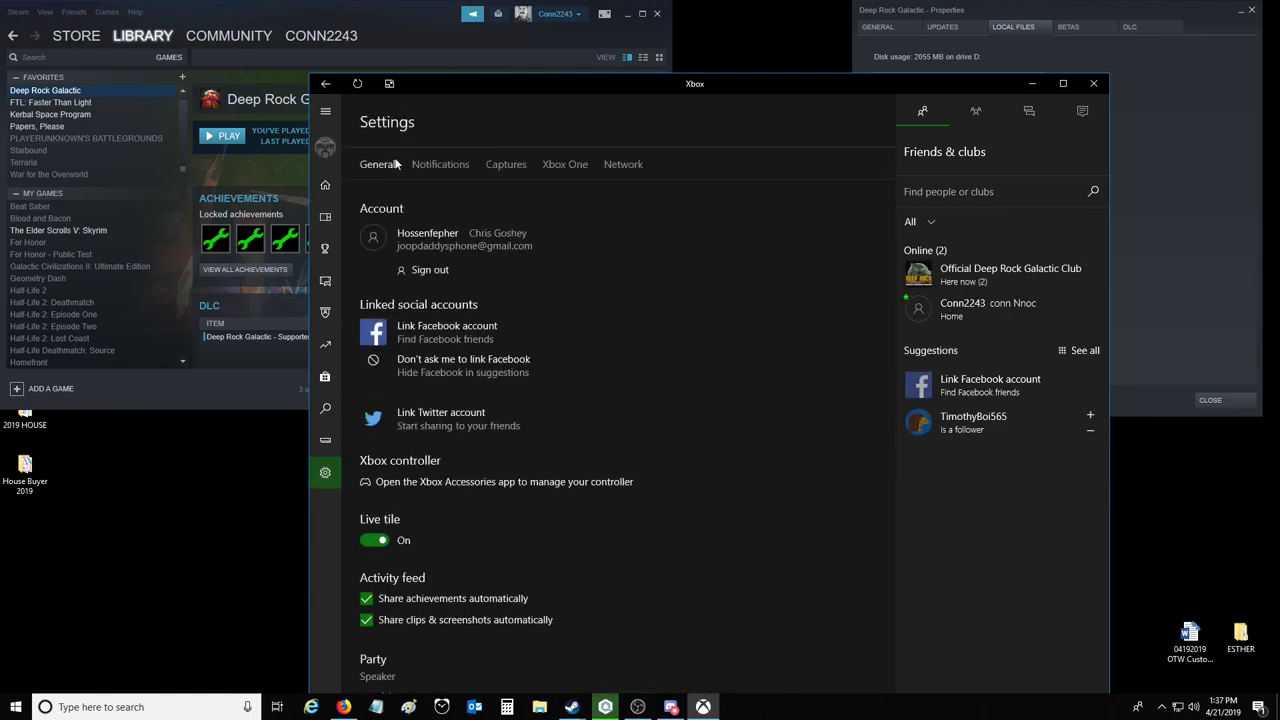
pyautogui.click(460, 323)
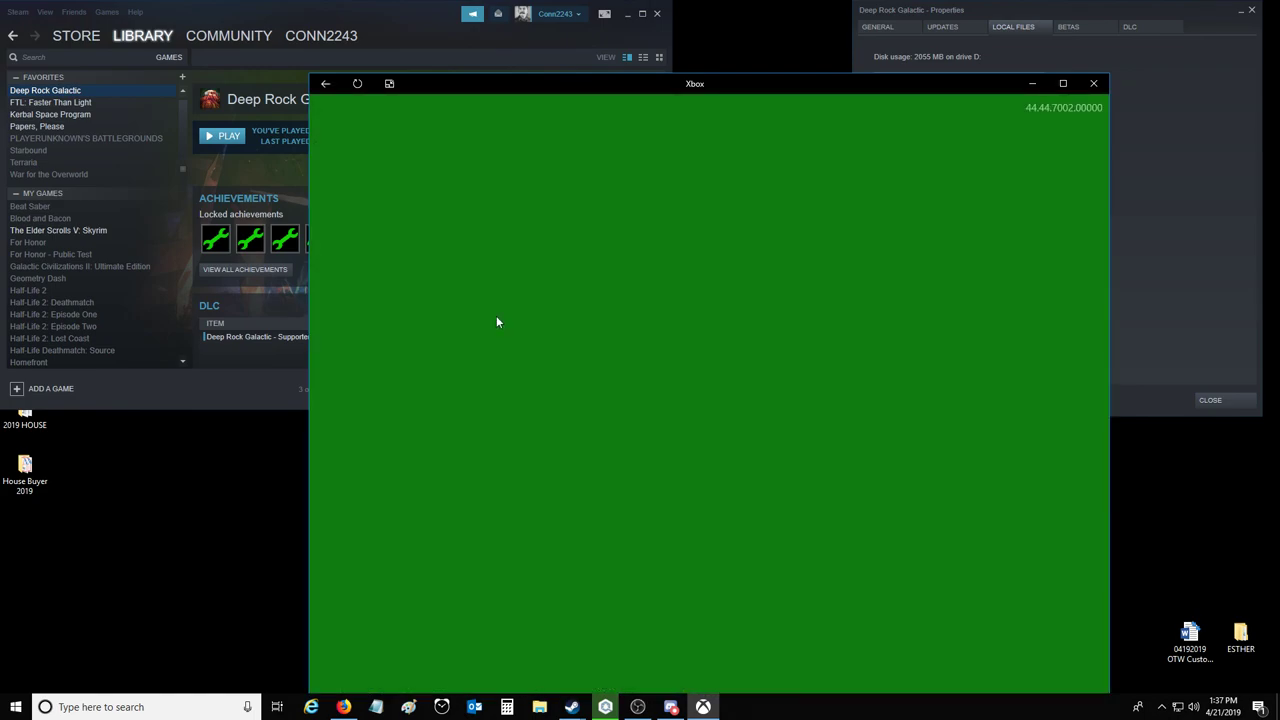
pyautogui.click(669, 428)
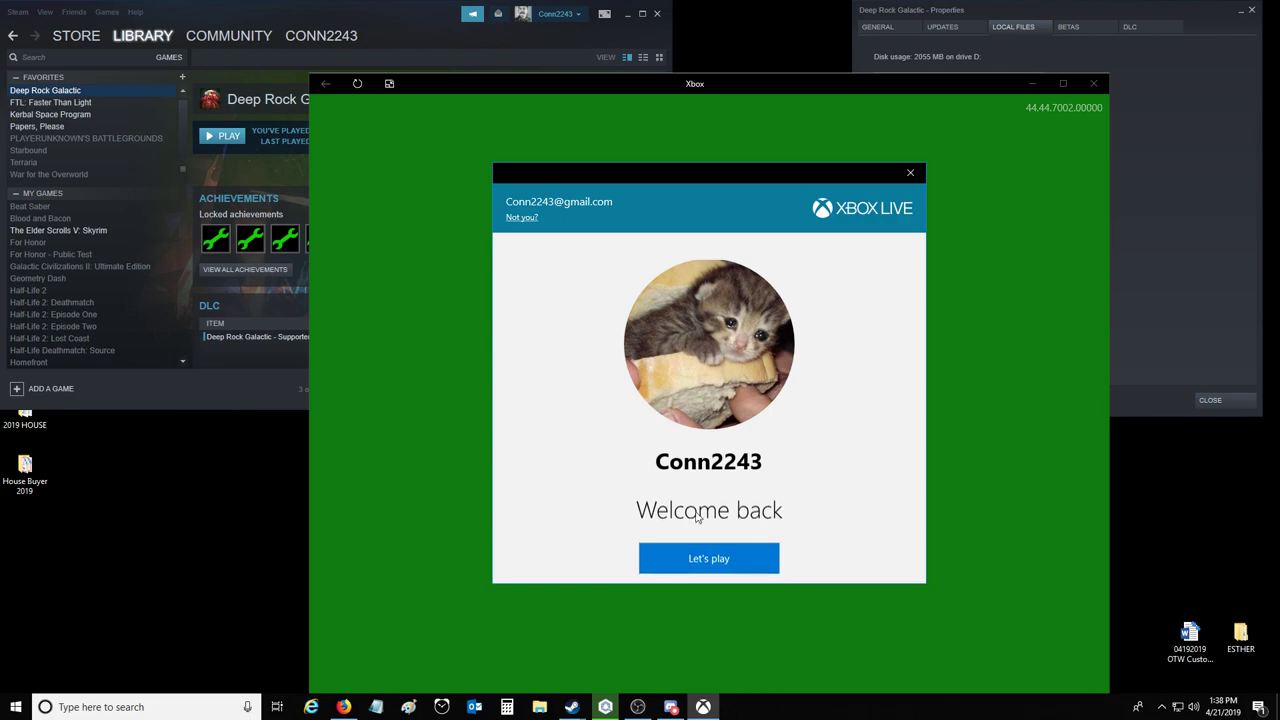
pyautogui.click(722, 568)
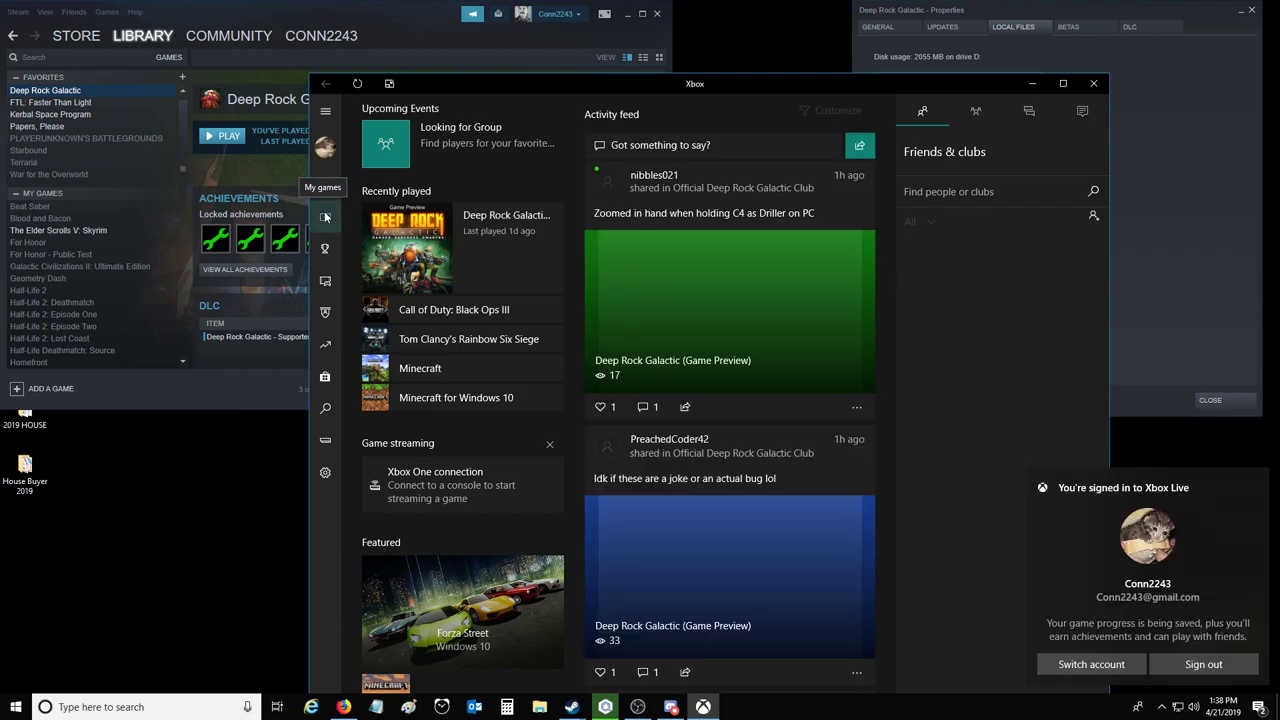
pyautogui.click(325, 217)
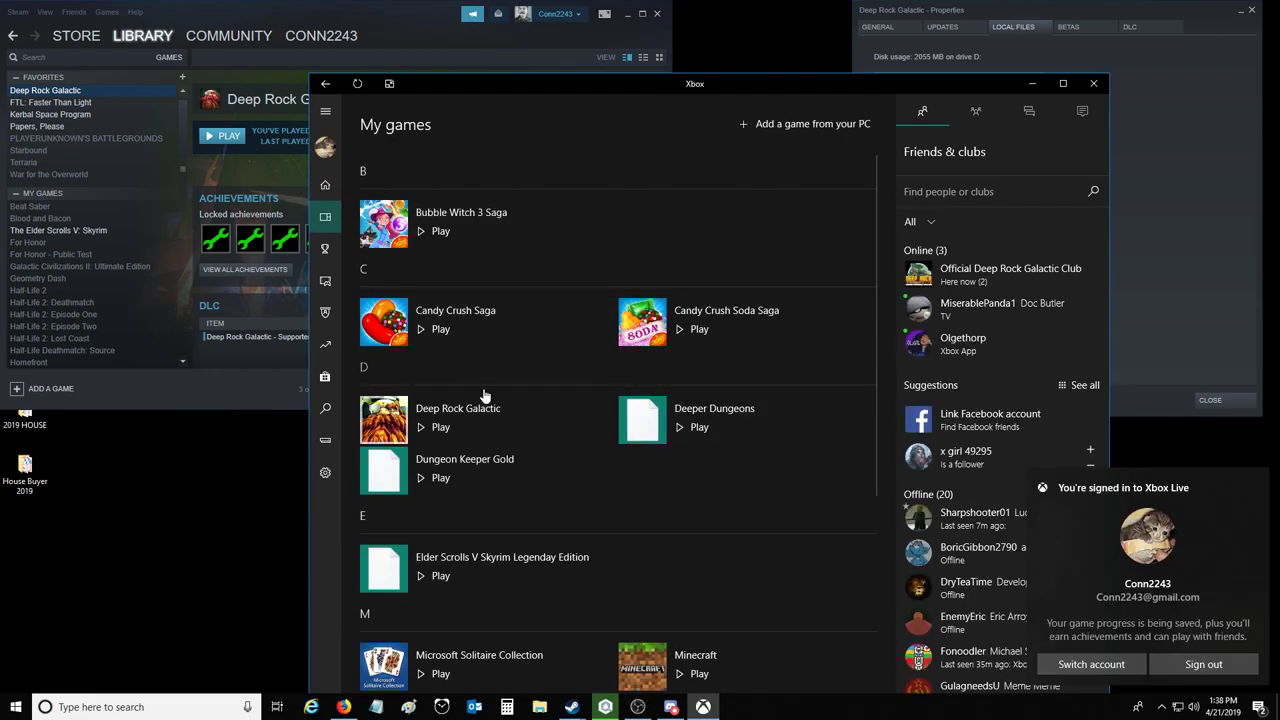
pyautogui.scroll(-3, 510, 405)
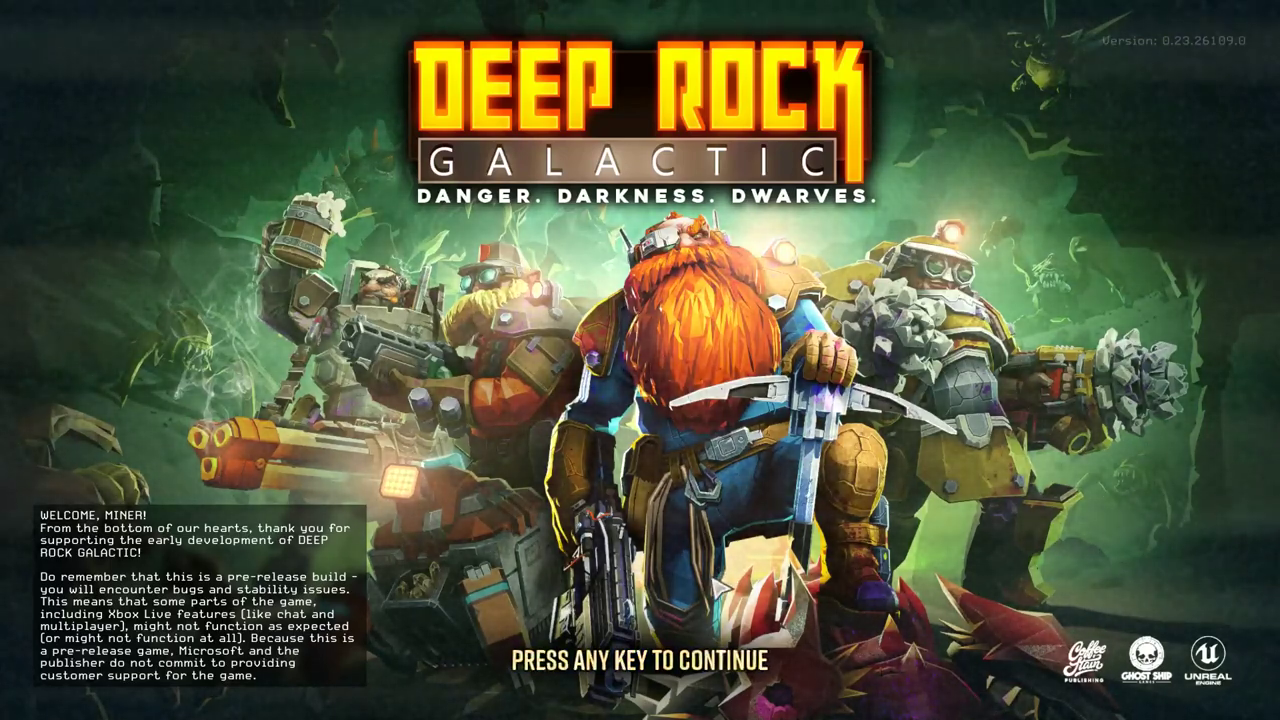
# Pass the title screen and microphone prompt, choose Engineer, and open the Employee Wardrobe
pyautogui.press('Return')
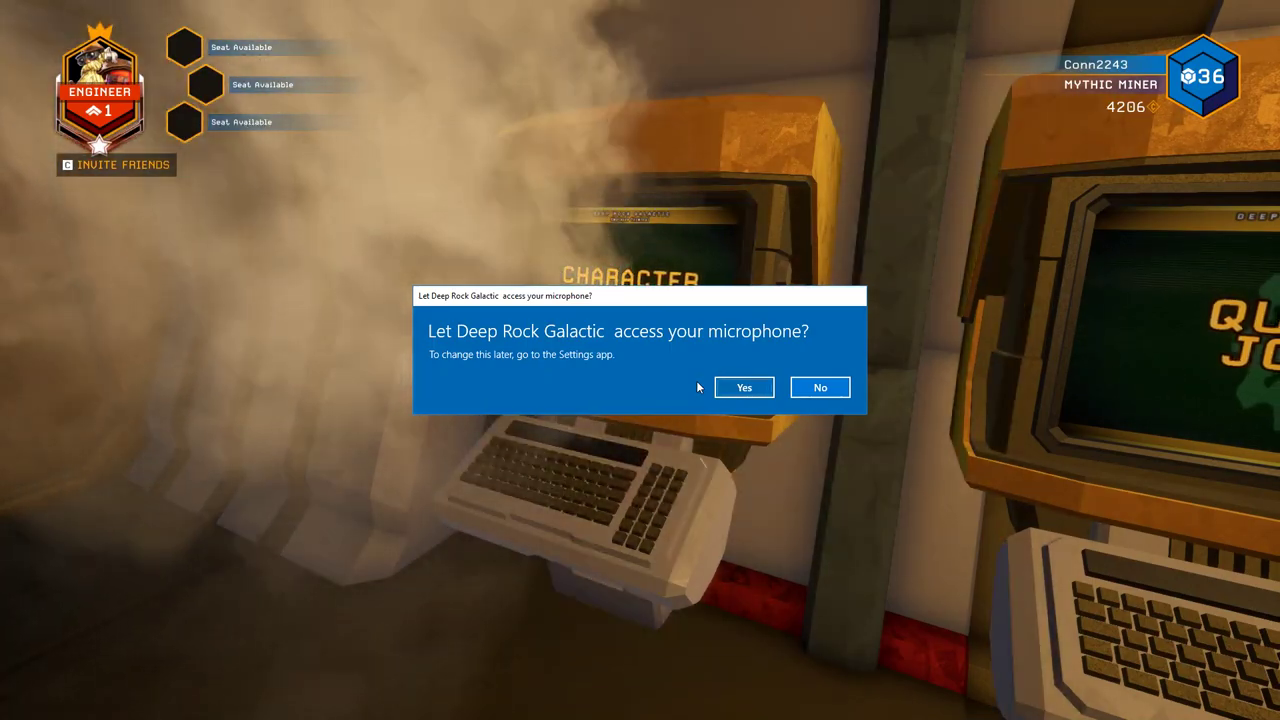
pyautogui.click(744, 387)
pyautogui.press('e')
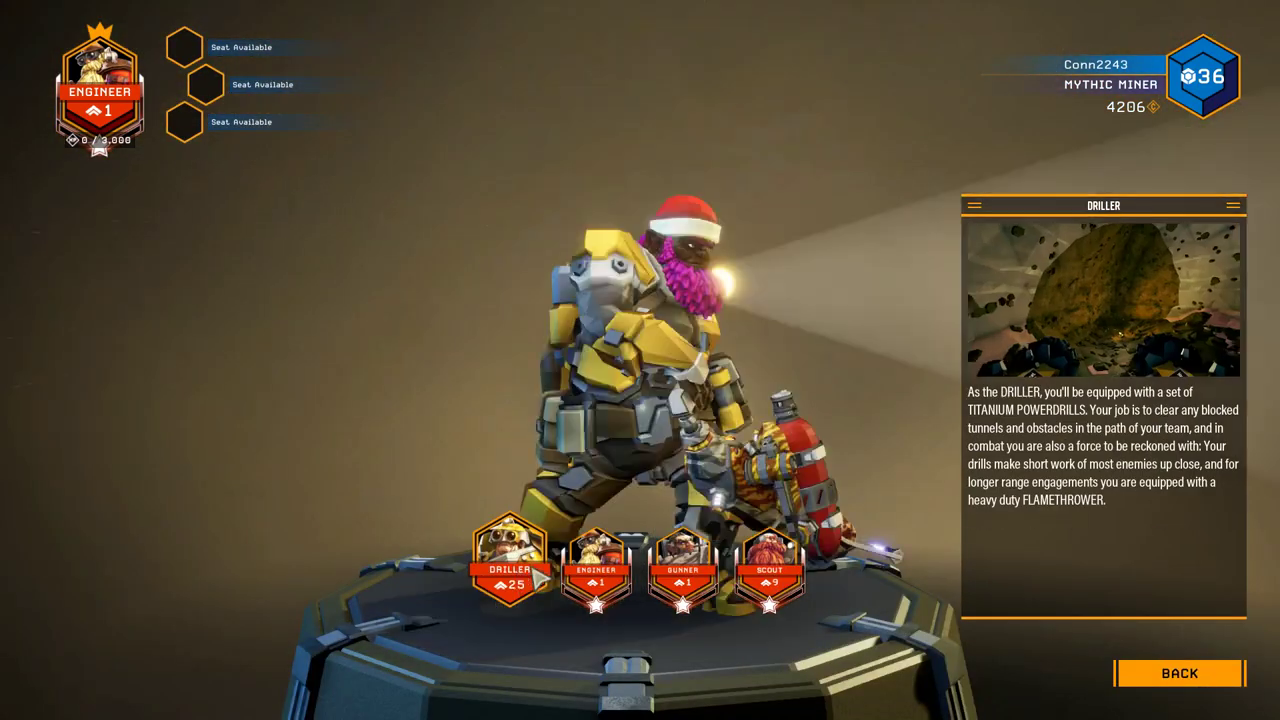
pyautogui.click(596, 565)
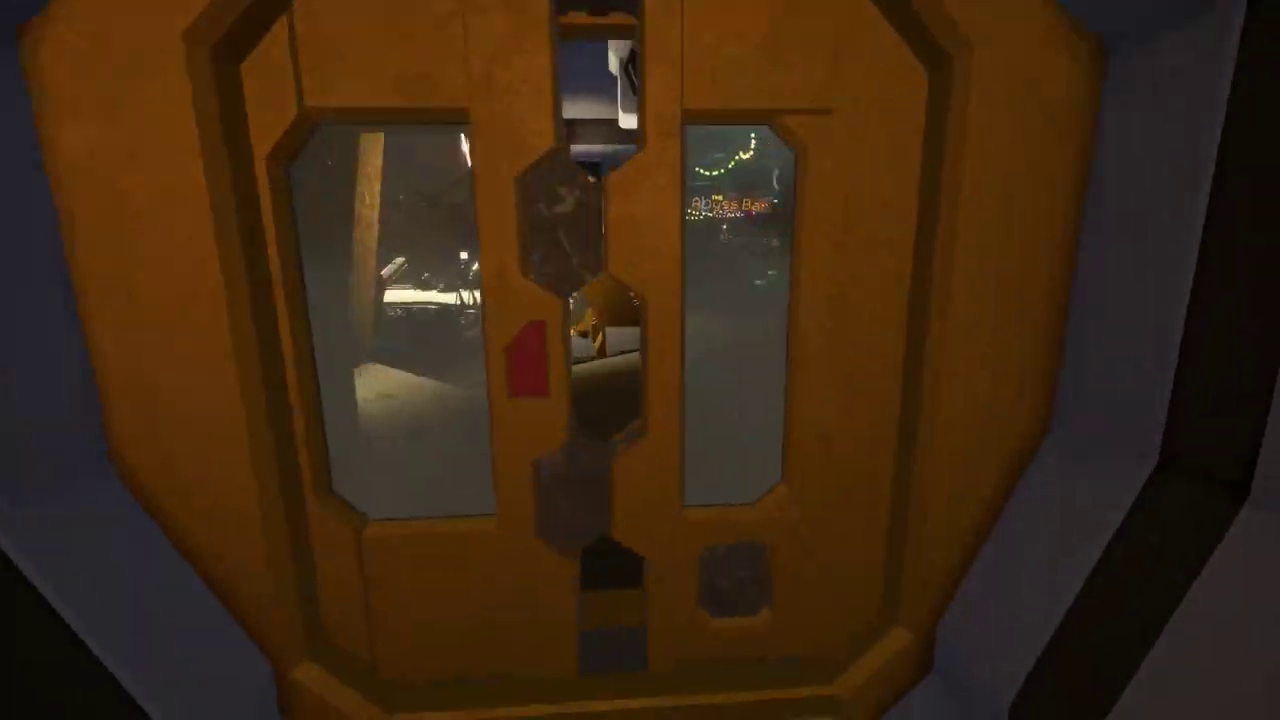
pyautogui.press('w')
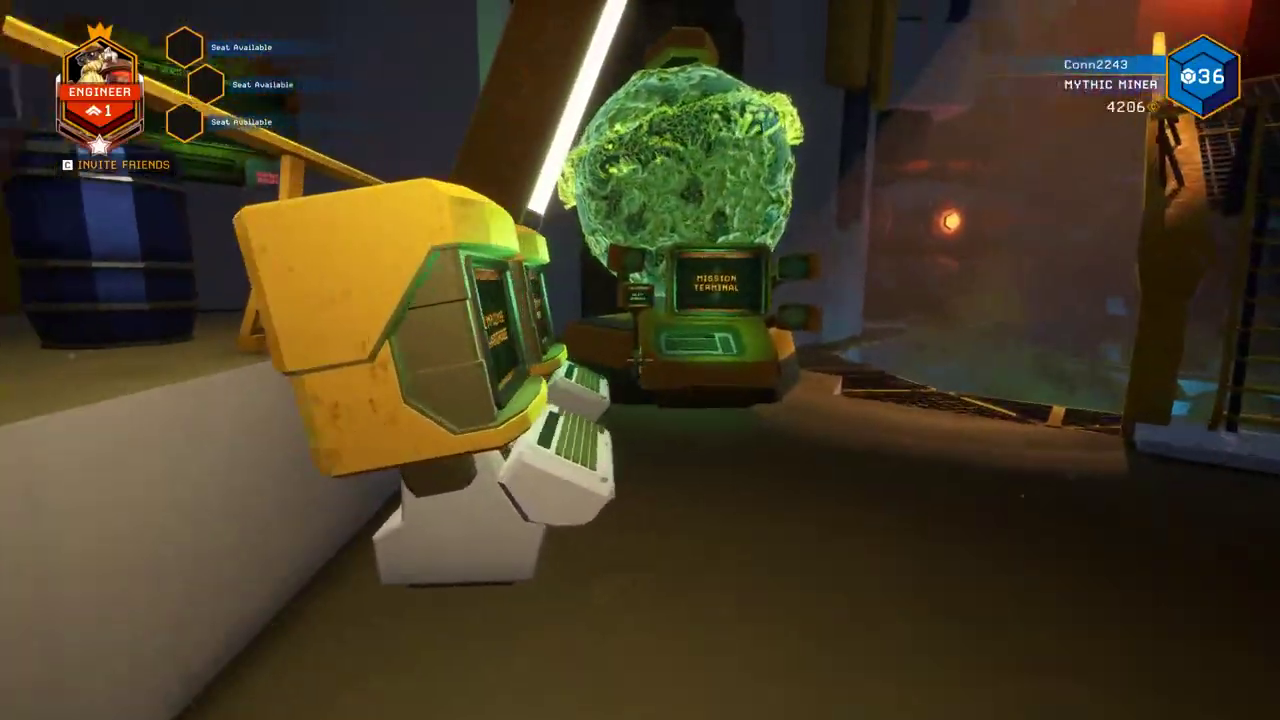
pyautogui.press('e')
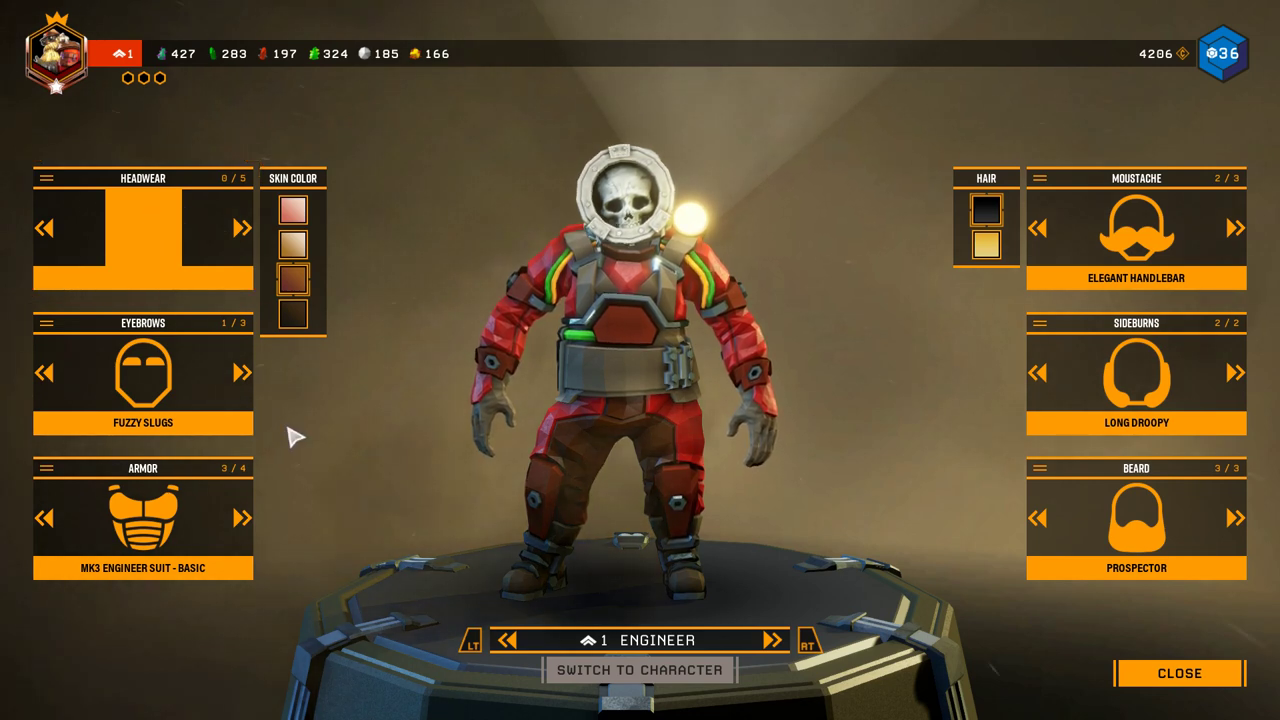
# Leave the wardrobe and review the Engineer, Gunner and Scout equipment loadouts
pyautogui.press('Escape')
pyautogui.press('w')
pyautogui.press('e')
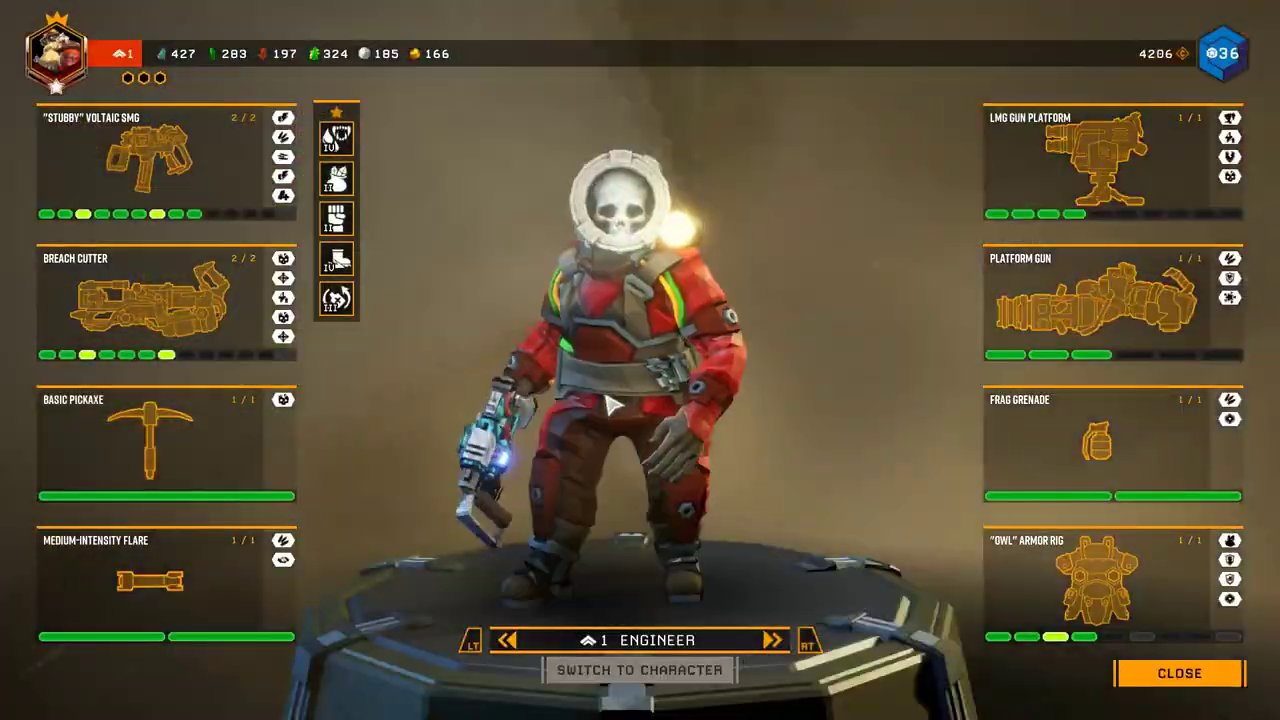
pyautogui.press('e')
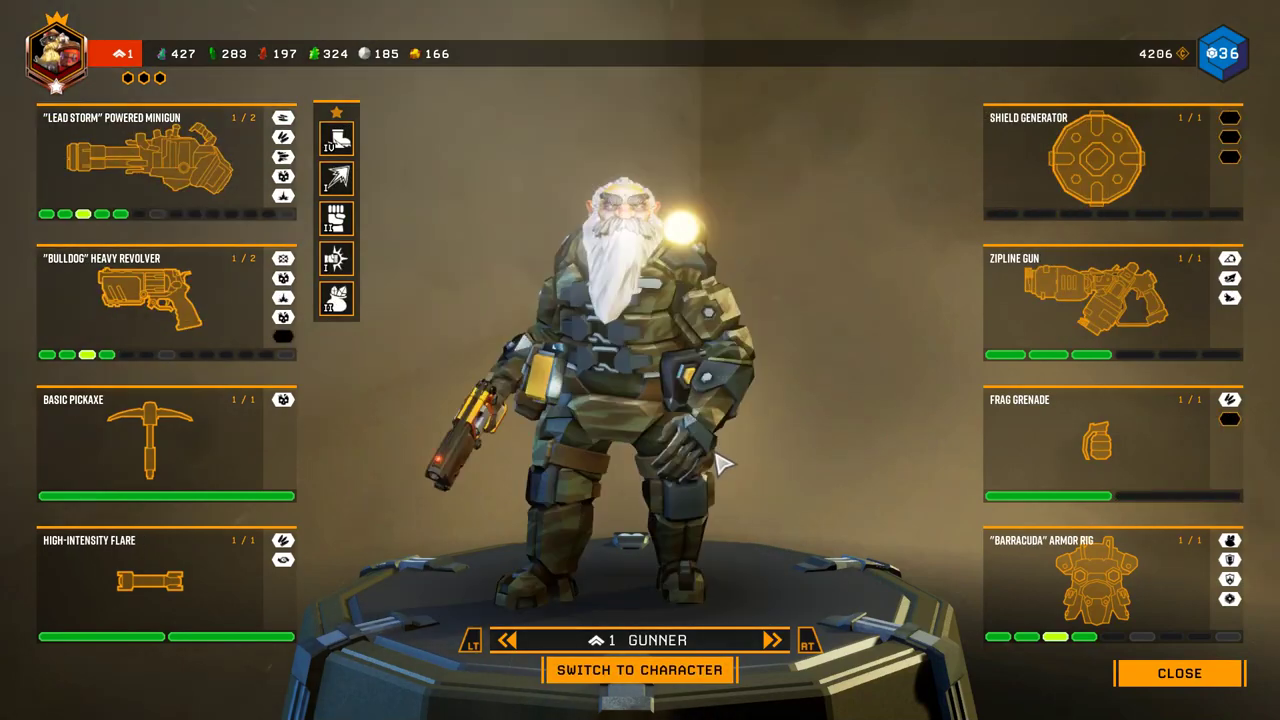
pyautogui.press('e')
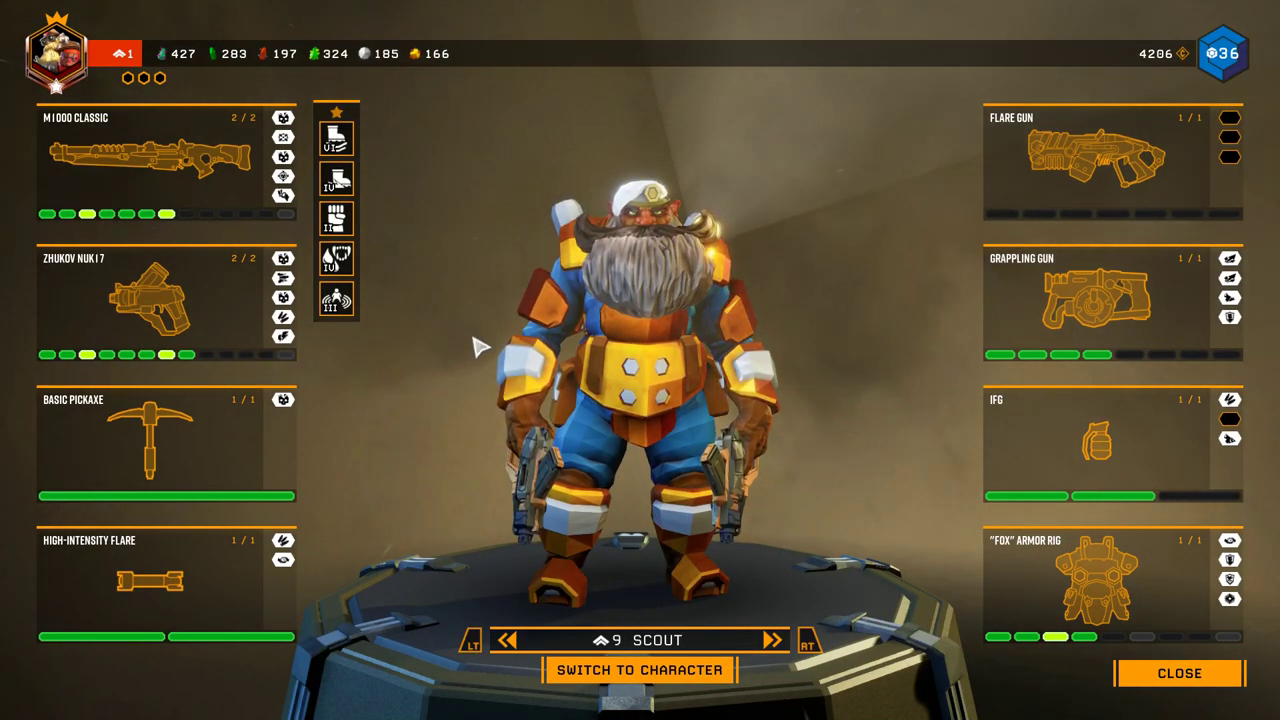
pyautogui.press('Escape')
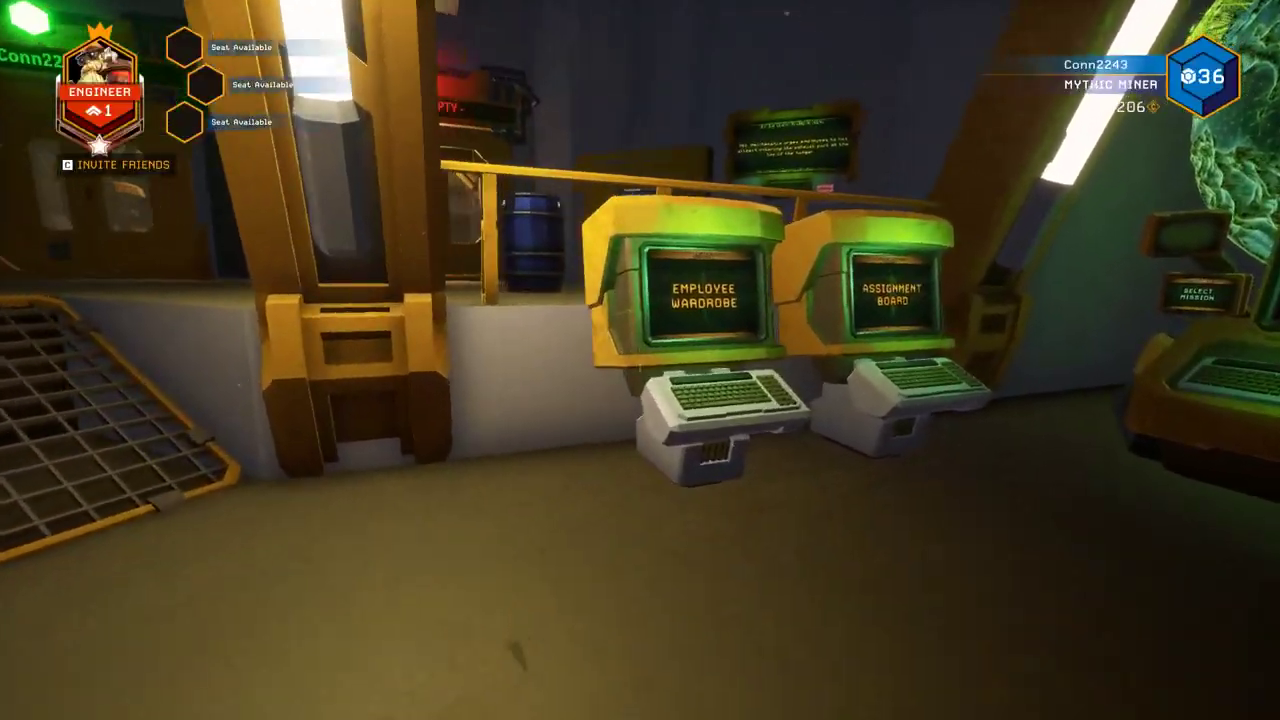
# Set the Engineer's headwear to Cap - Uniform and preview the Gunner and Scout appearances
pyautogui.press('e')
pyautogui.click(247, 238)
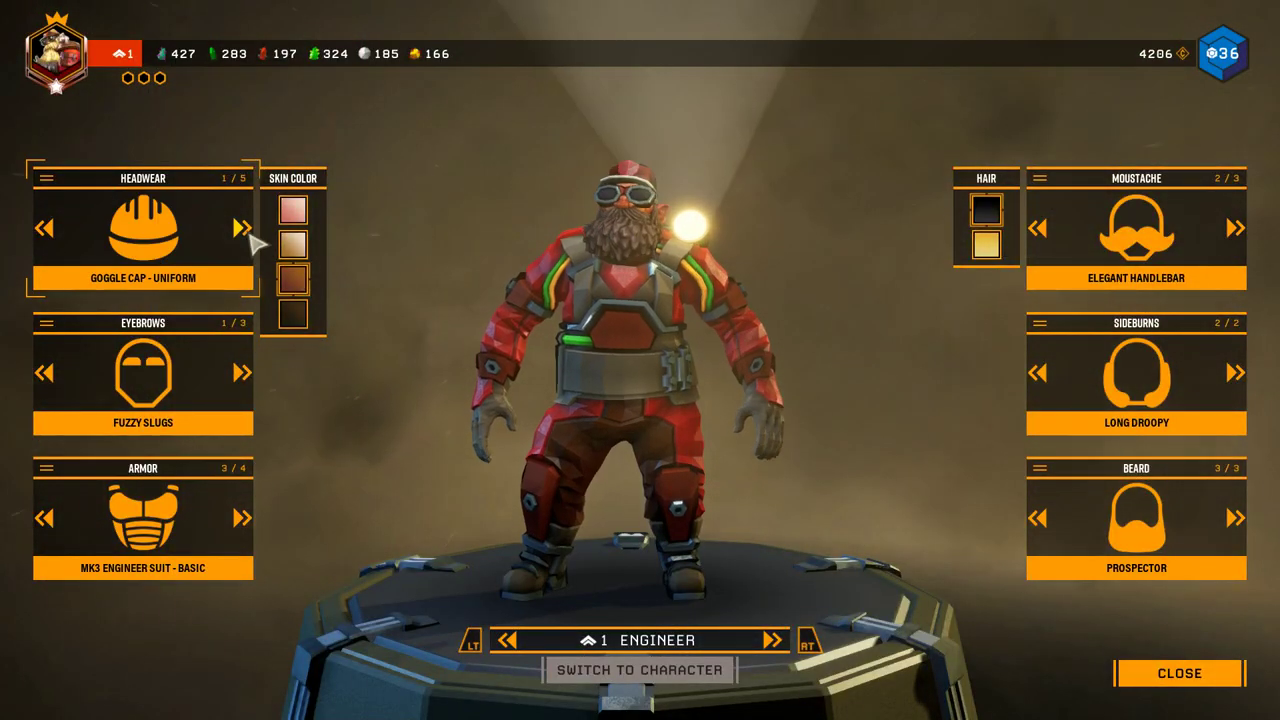
pyautogui.click(45, 232)
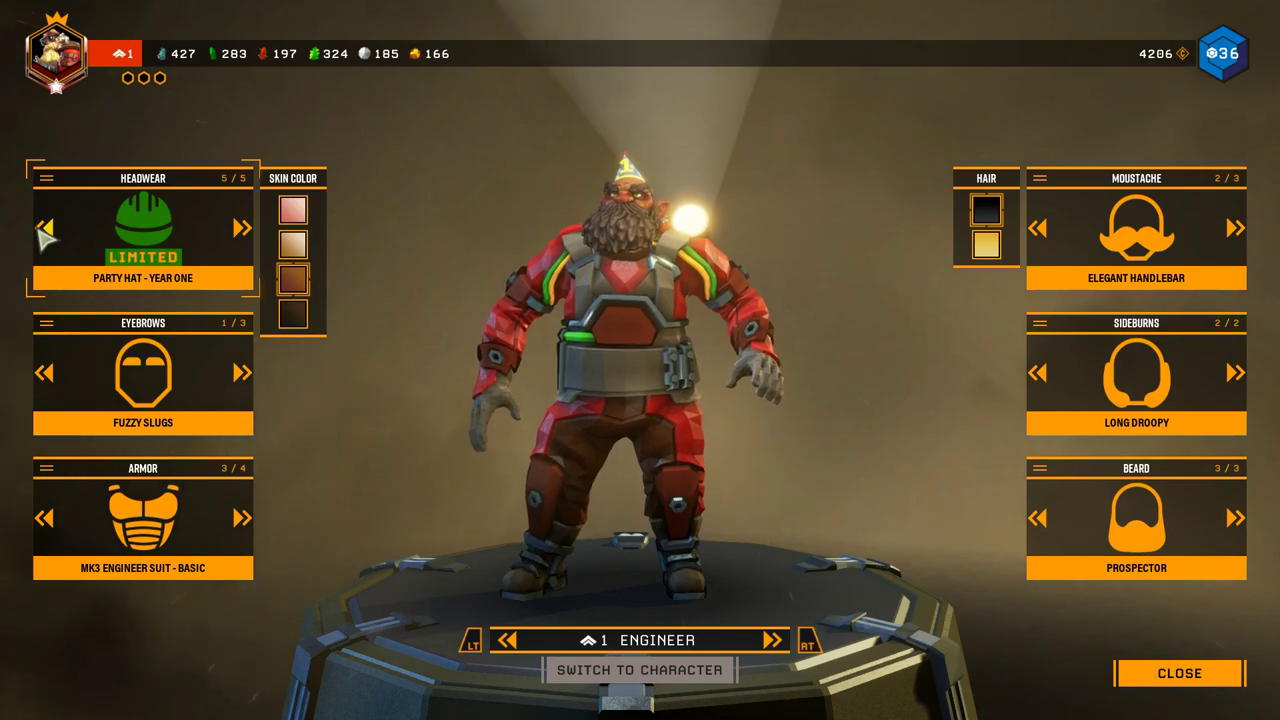
pyautogui.click(45, 232)
pyautogui.click(45, 232)
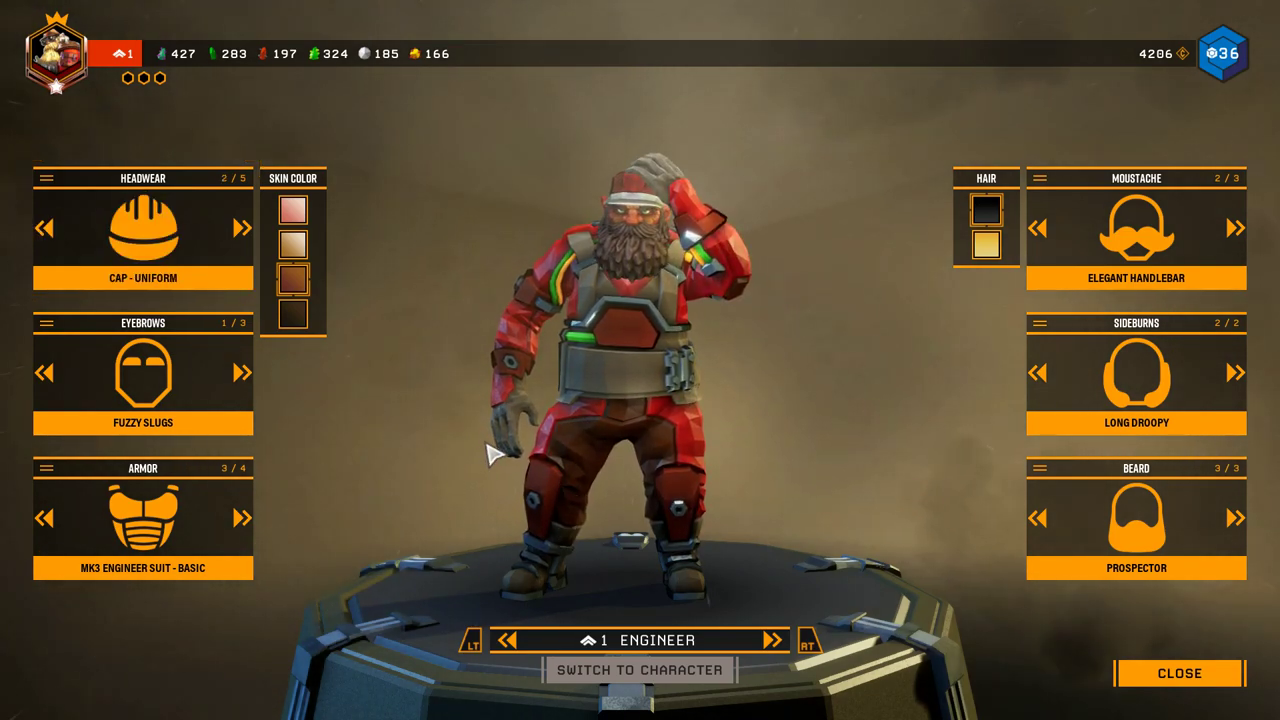
pyautogui.click(772, 640)
pyautogui.click(772, 640)
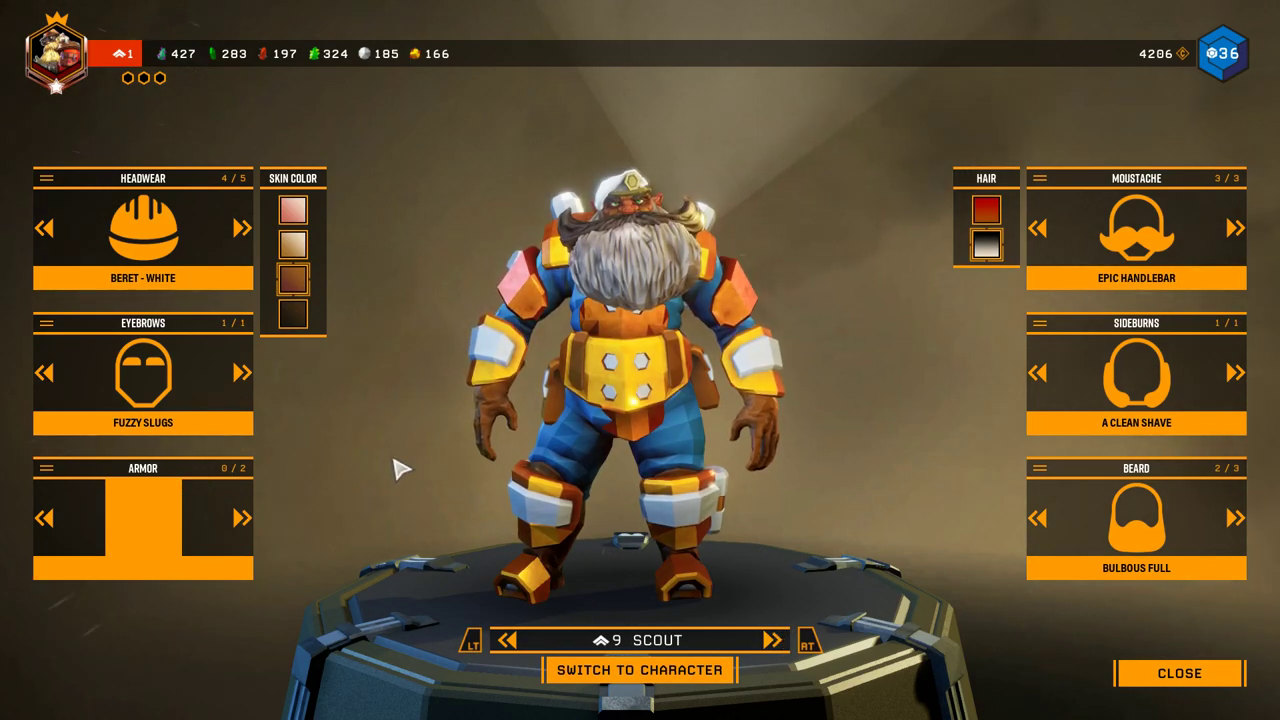
pyautogui.click(1230, 683)
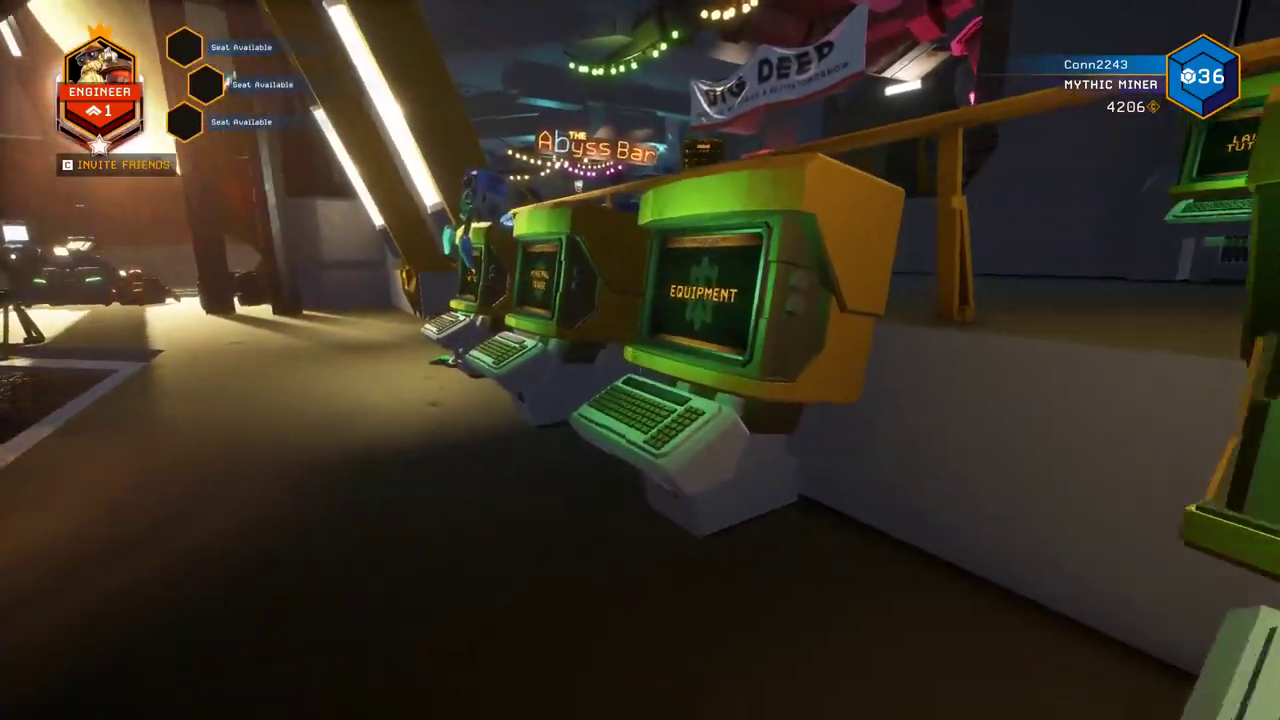
# Recheck the Engineer loadout and browse the other dwarf classes in the wardrobe
pyautogui.press('e')
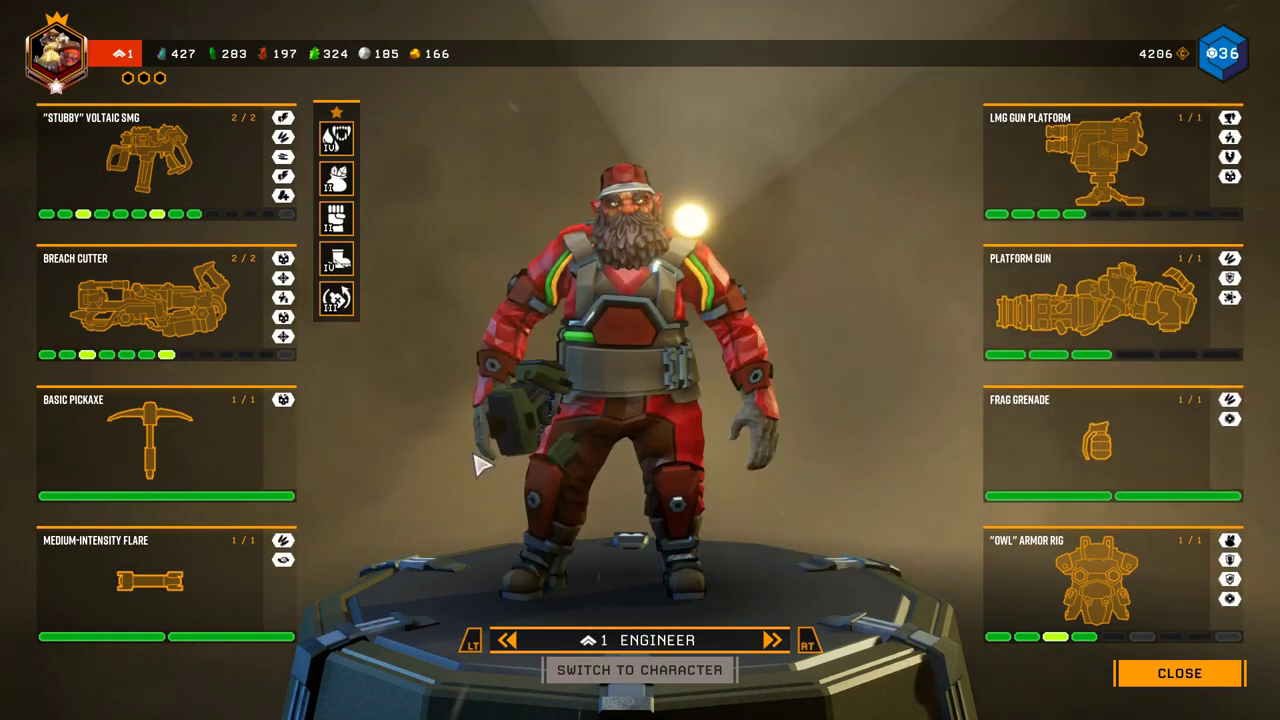
pyautogui.press('Escape')
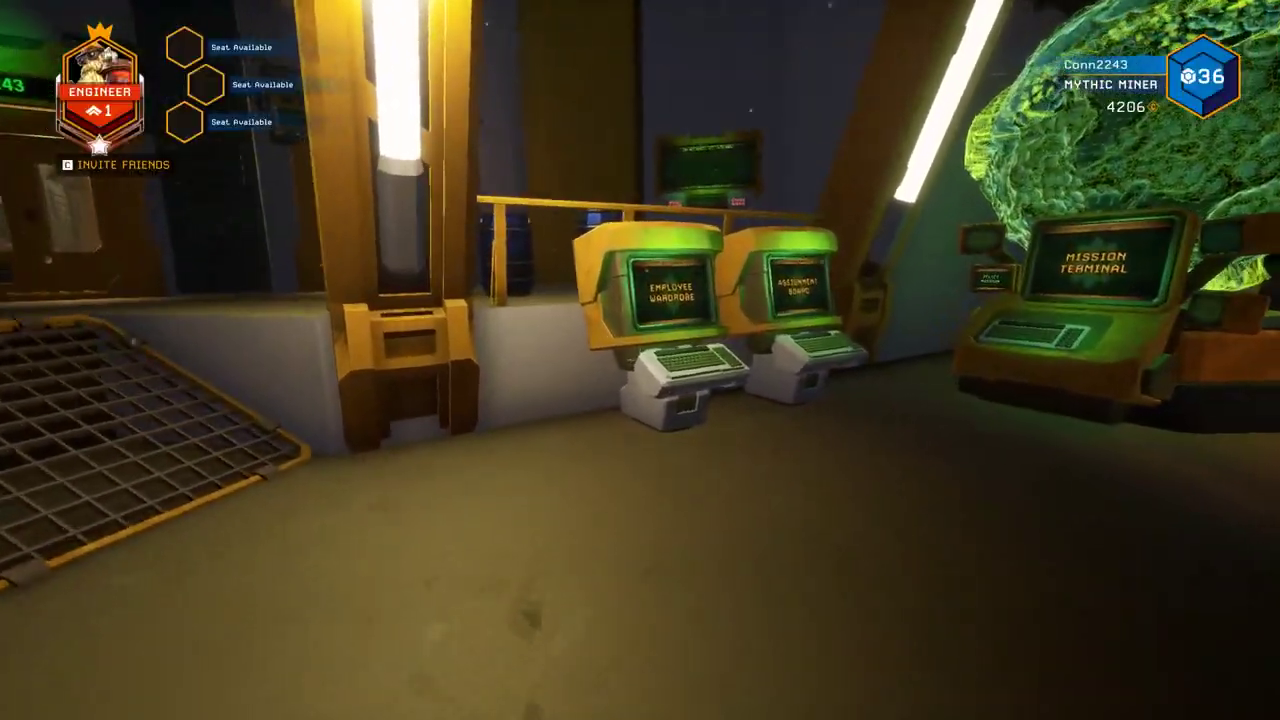
pyautogui.press('e')
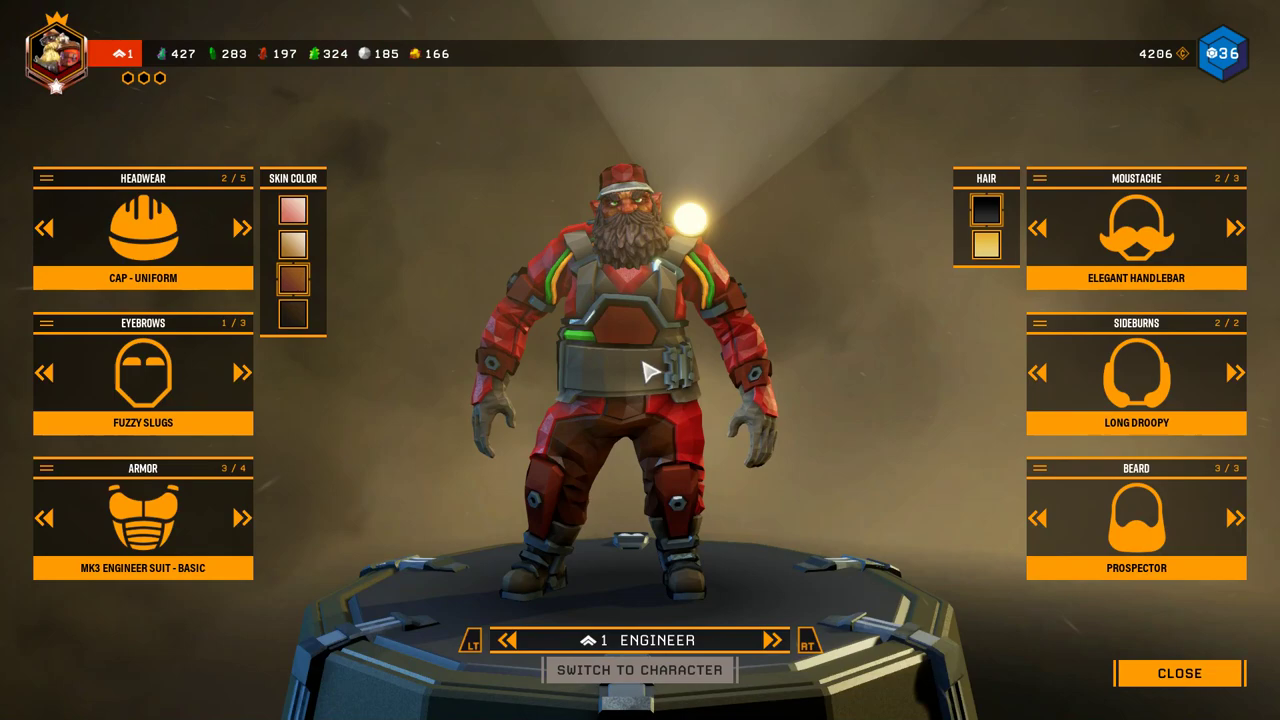
pyautogui.click(772, 642)
pyautogui.click(772, 642)
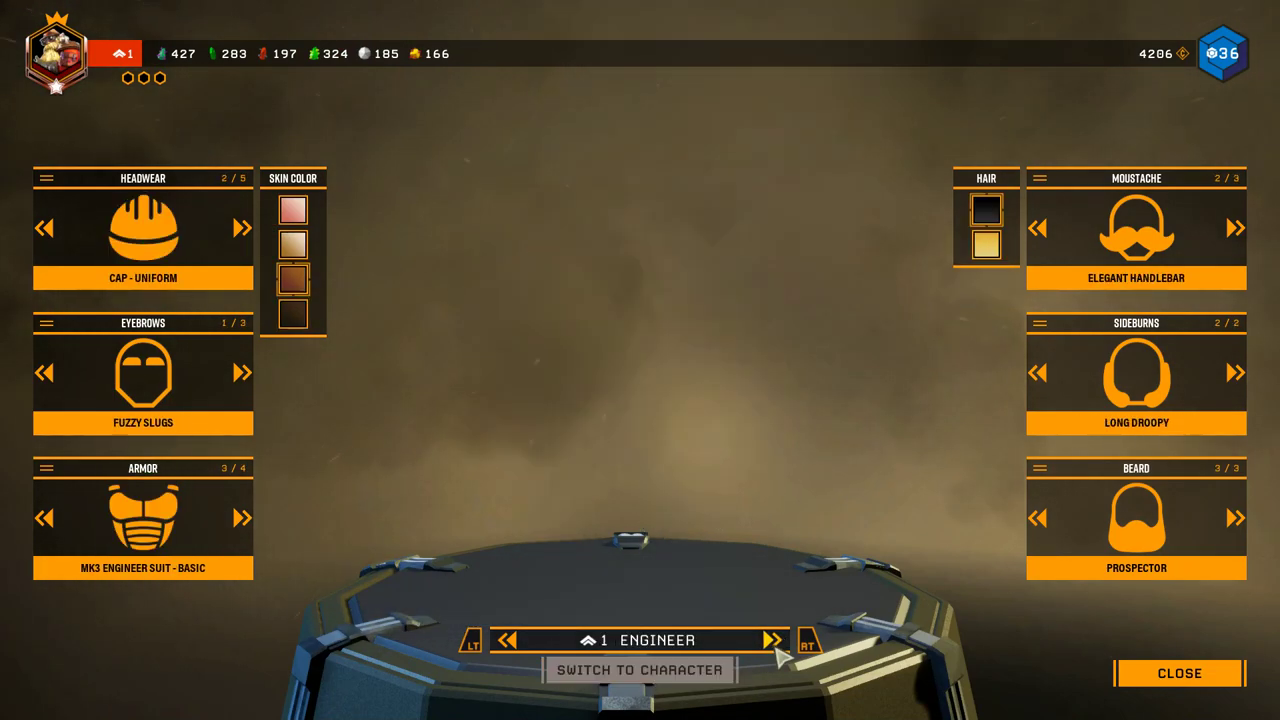
pyautogui.press('Escape')
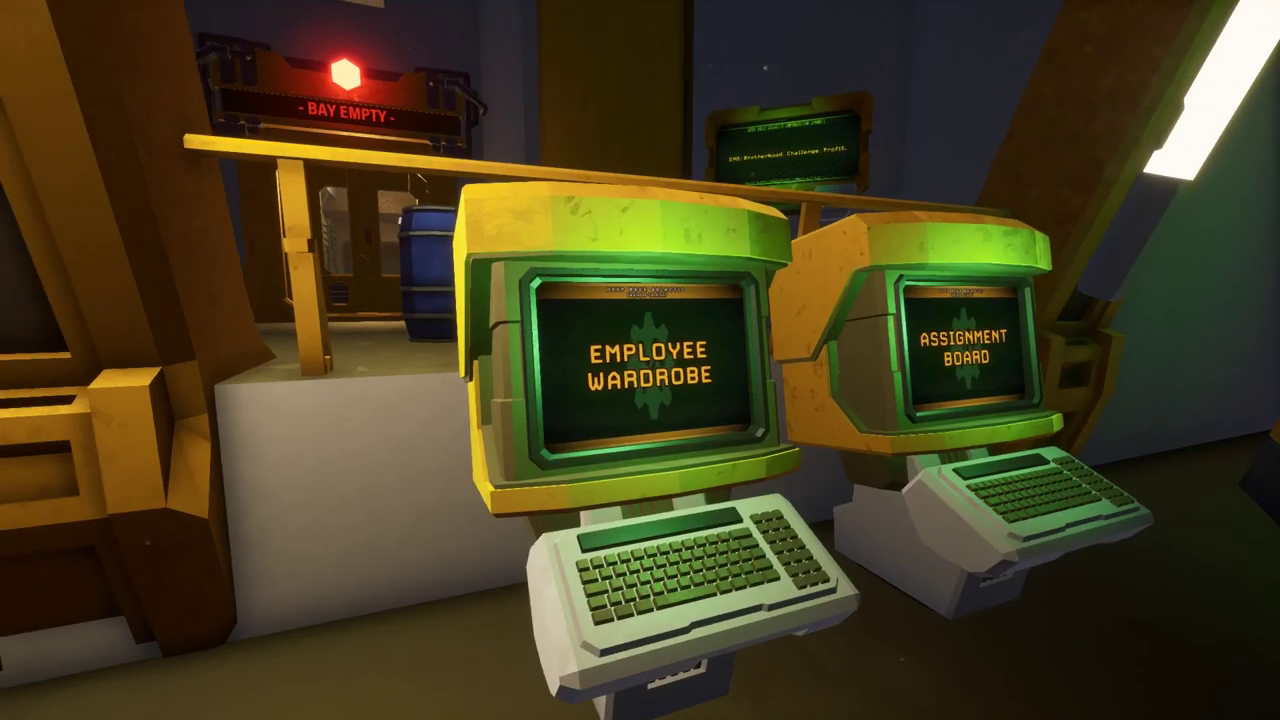
# Exit Deep Rock Galactic to the desktop from the pause menu
pyautogui.press('Escape')
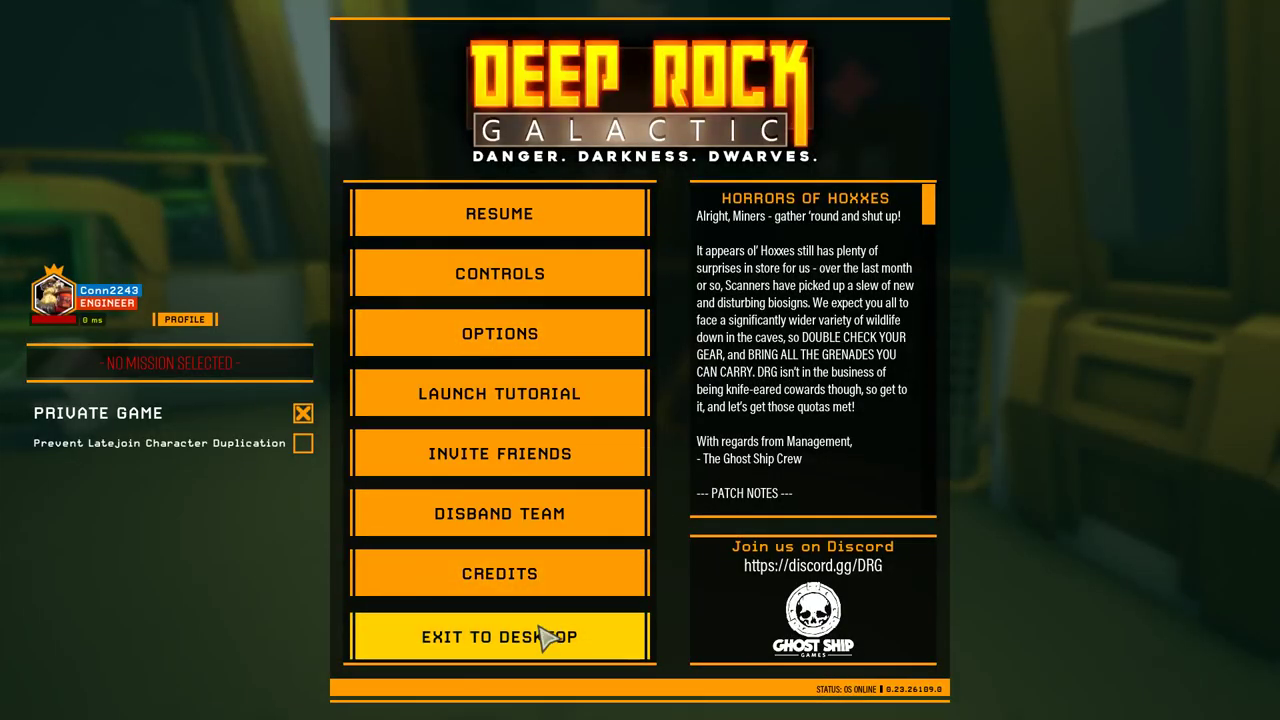
pyautogui.click(545, 637)
pyautogui.press('Escape')
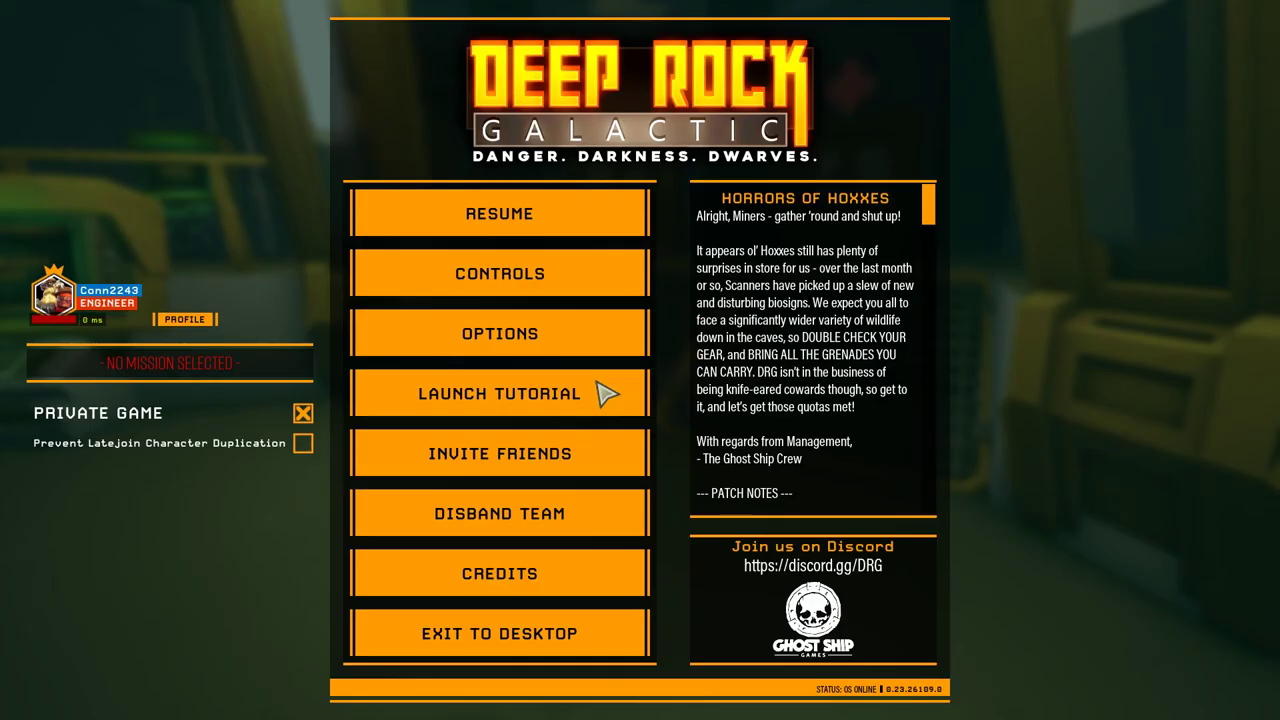
pyautogui.hotkey('alt', 'Tab')
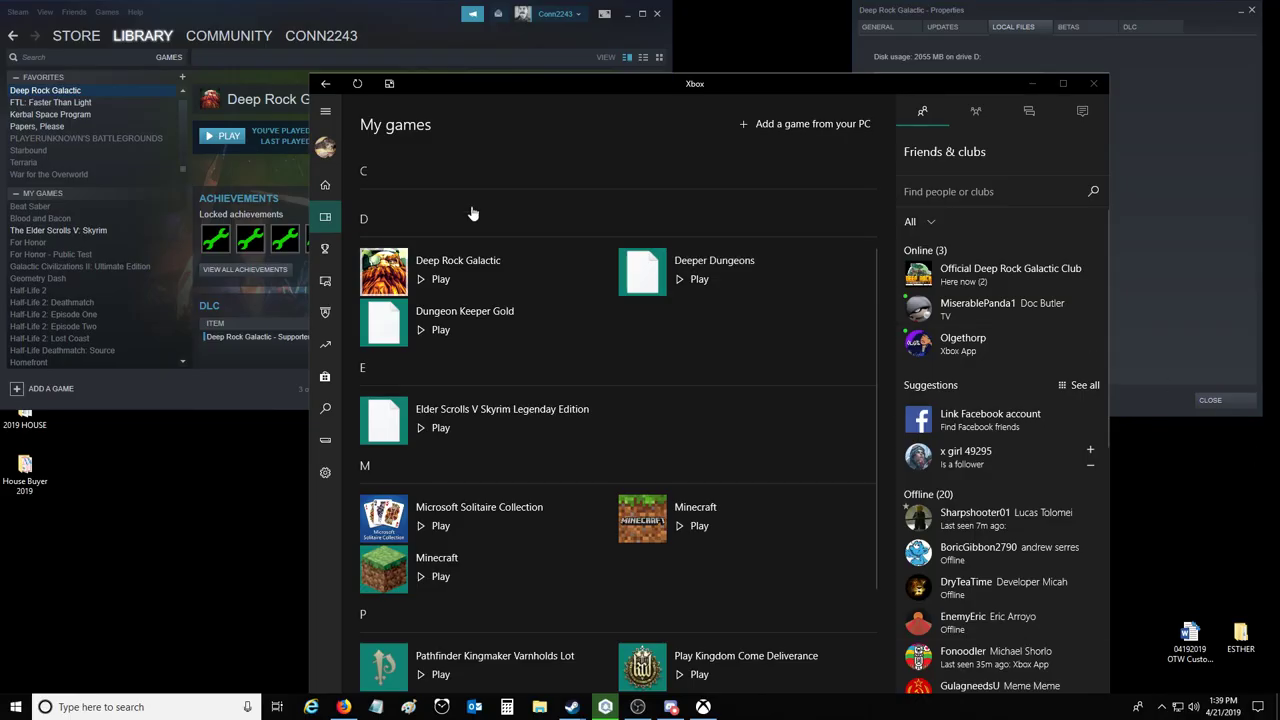
# Minimize the Xbox app and open File Explorer at the C: drive
pyautogui.click(1040, 84)
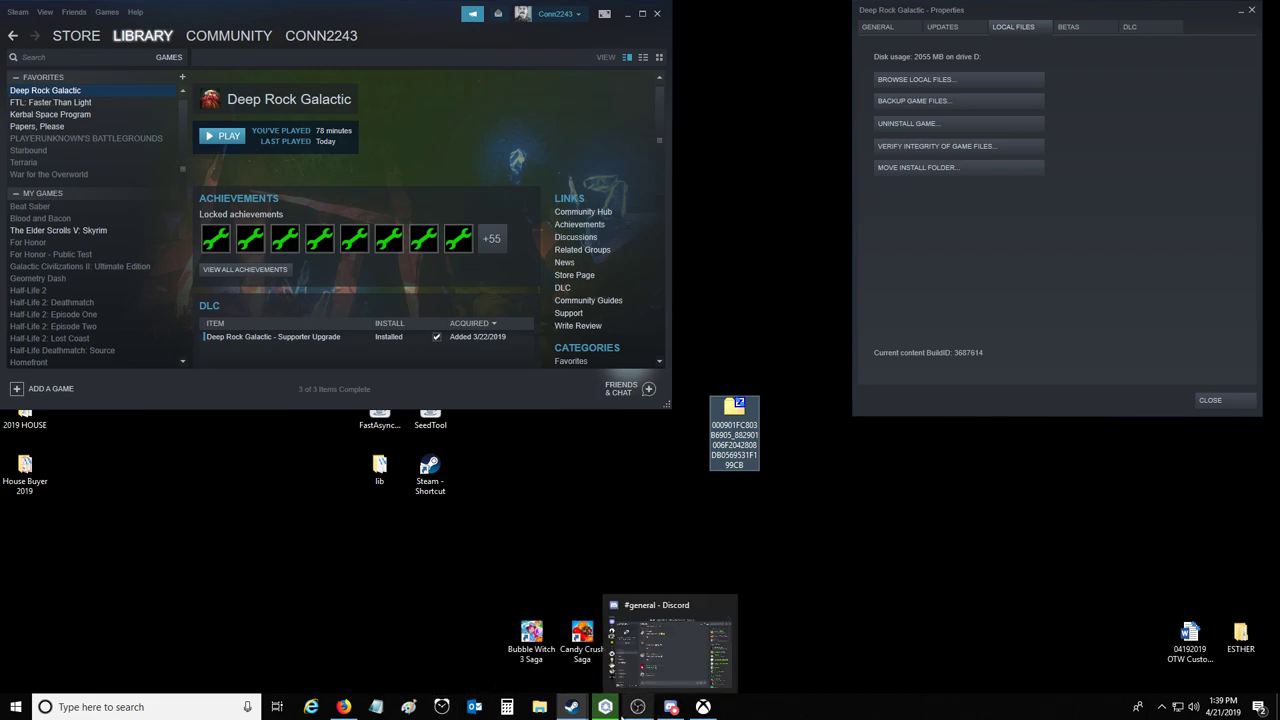
pyautogui.click(530, 708)
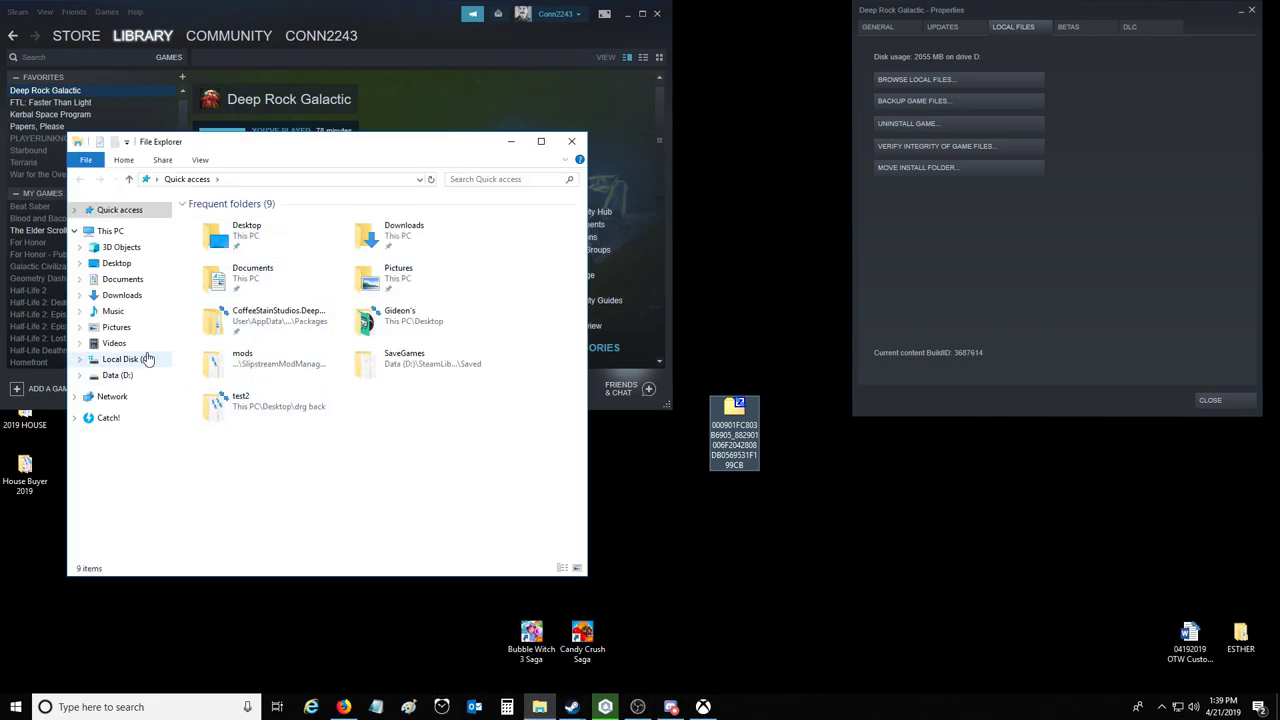
pyautogui.click(147, 359)
pyautogui.doubleClick(265, 292)
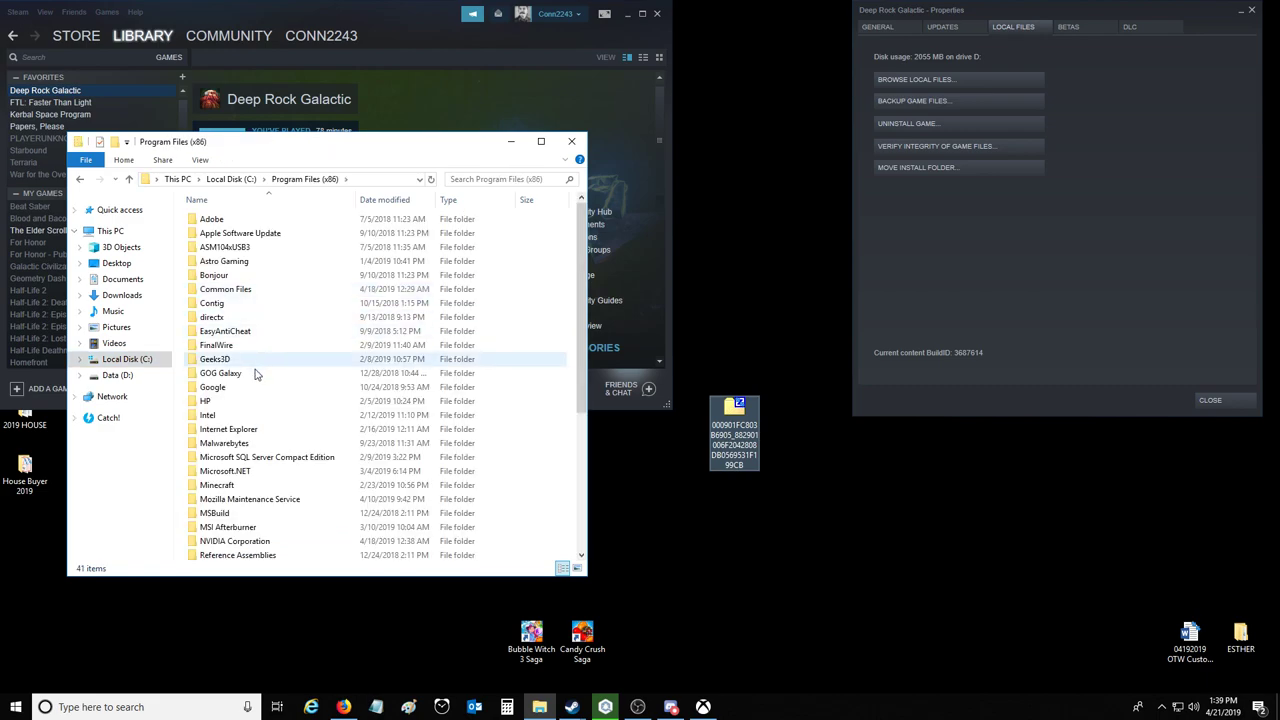
pyautogui.scroll(-4, 222, 437)
pyautogui.click(81, 178)
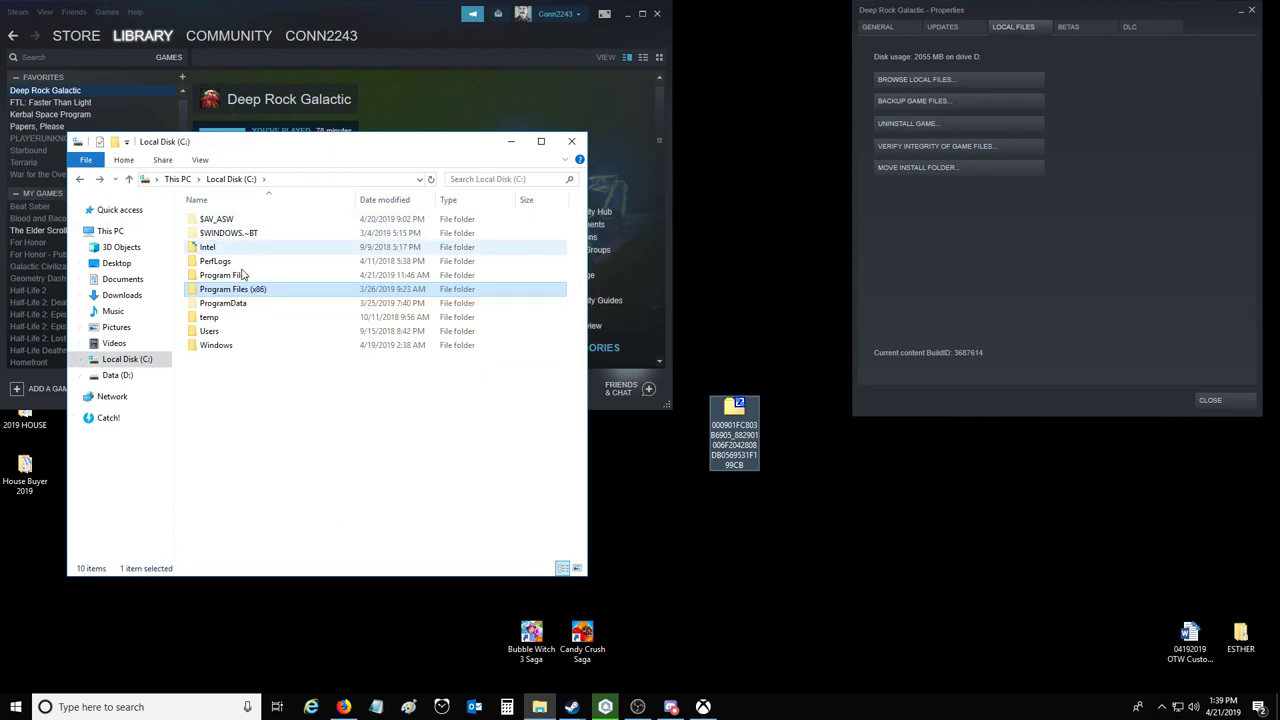
# Navigate to C:\Users\User\AppData\Local\Packages
pyautogui.doubleClick(237, 331)
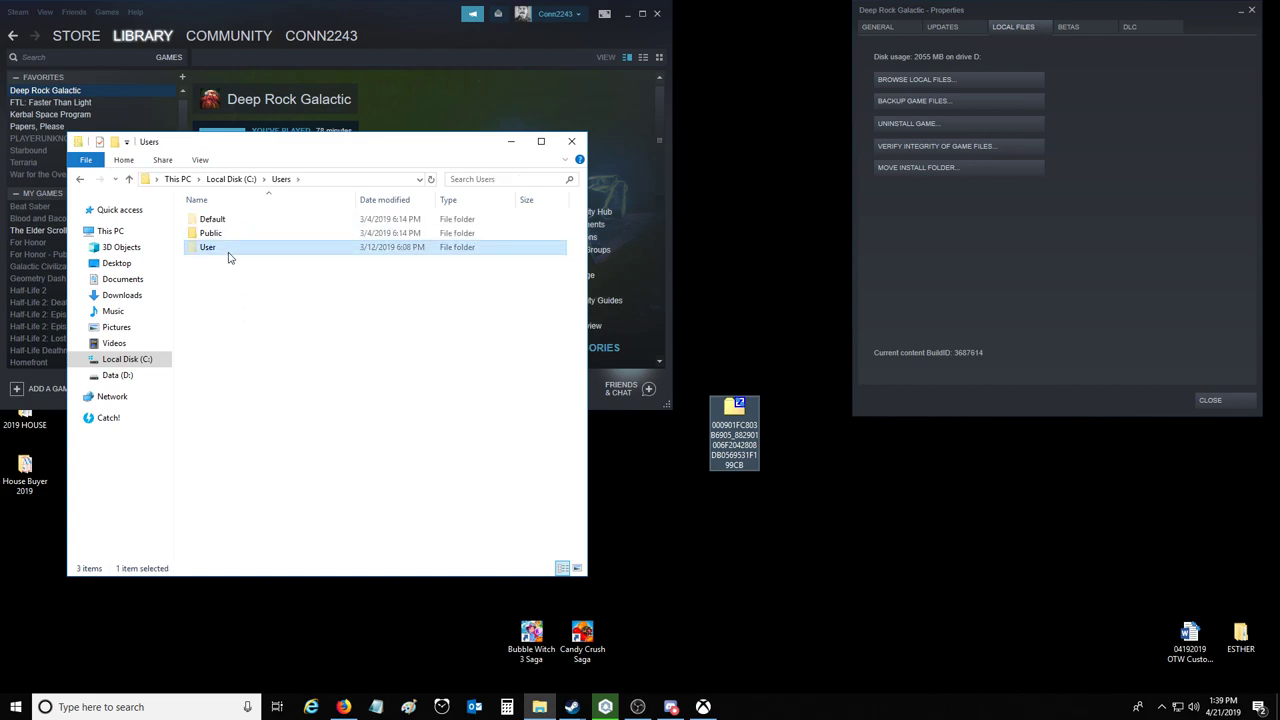
pyautogui.doubleClick(231, 248)
pyautogui.doubleClick(246, 249)
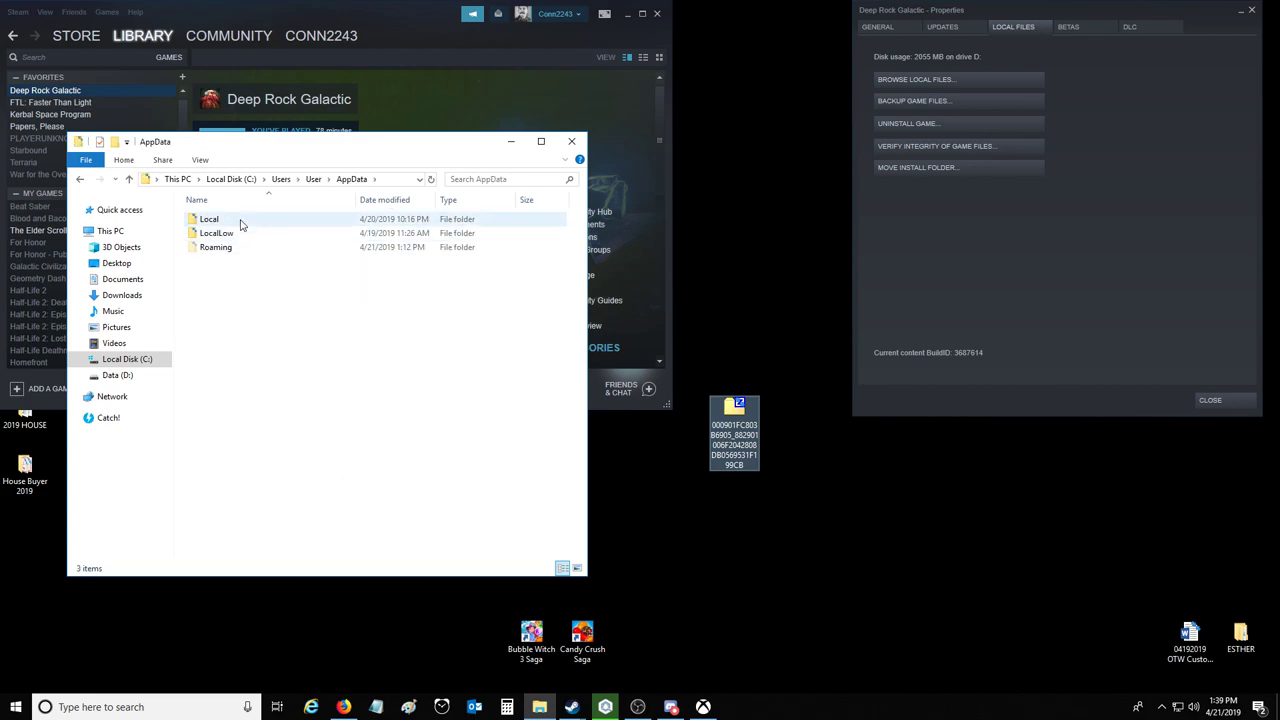
pyautogui.doubleClick(240, 219)
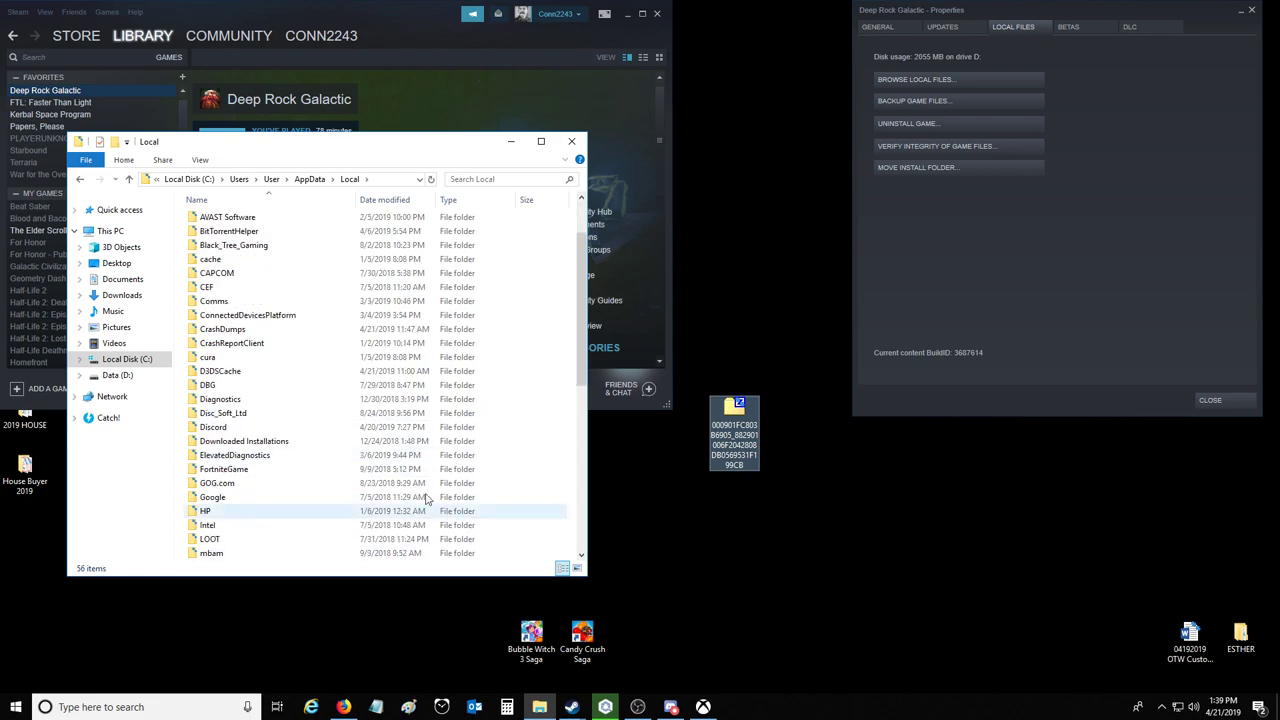
pyautogui.scroll(-8, 222, 476)
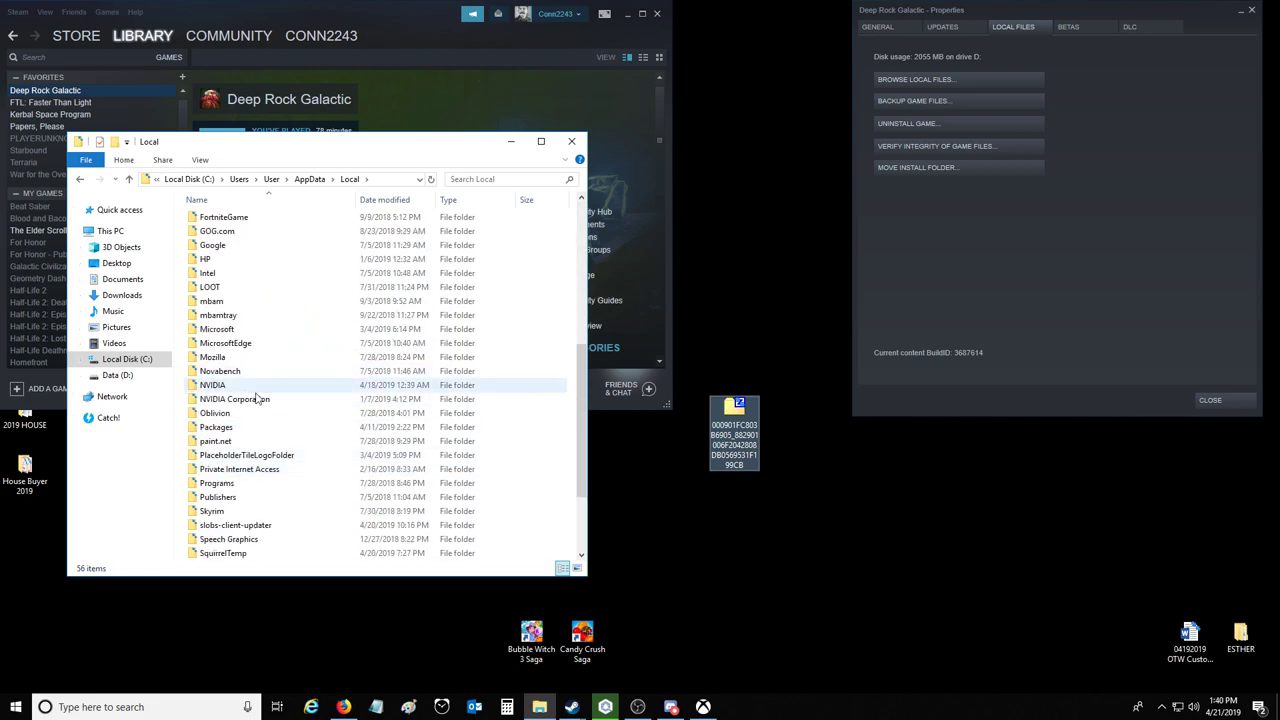
pyautogui.doubleClick(225, 427)
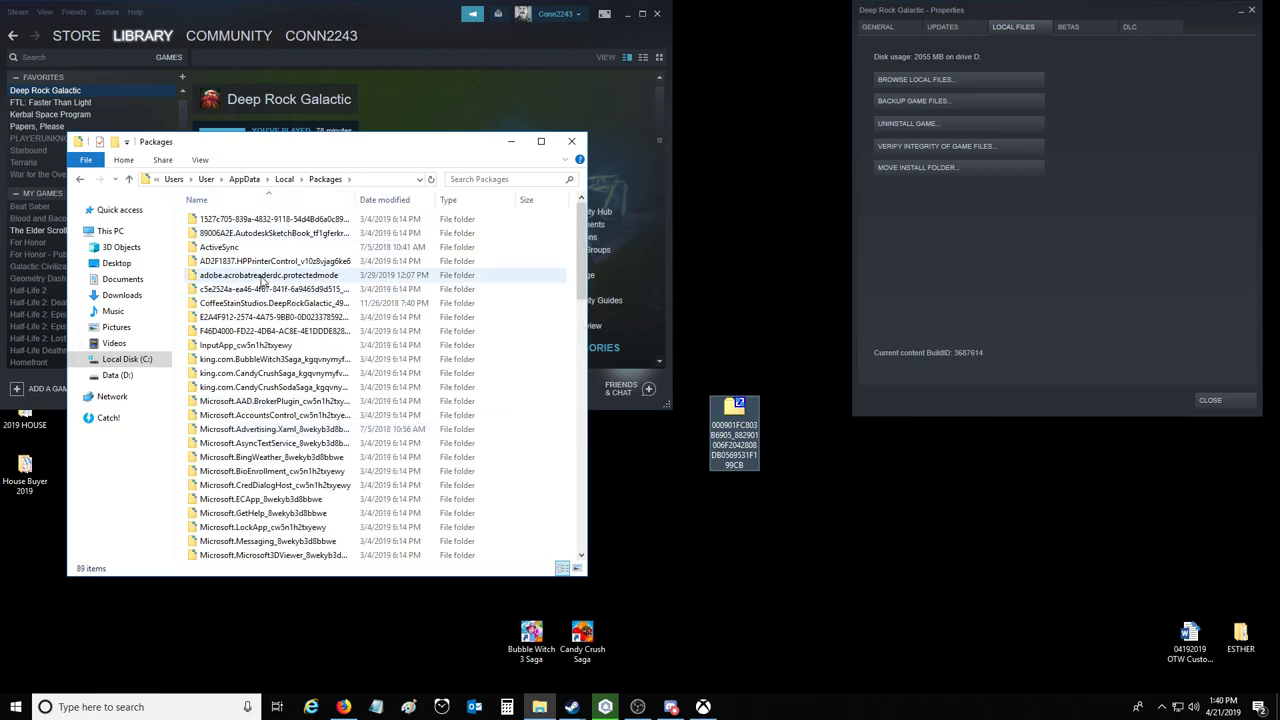
# Open the Deep Rock Galactic package's SystemAppData\wgs folder and its nested save subfolders
pyautogui.doubleClick(257, 303)
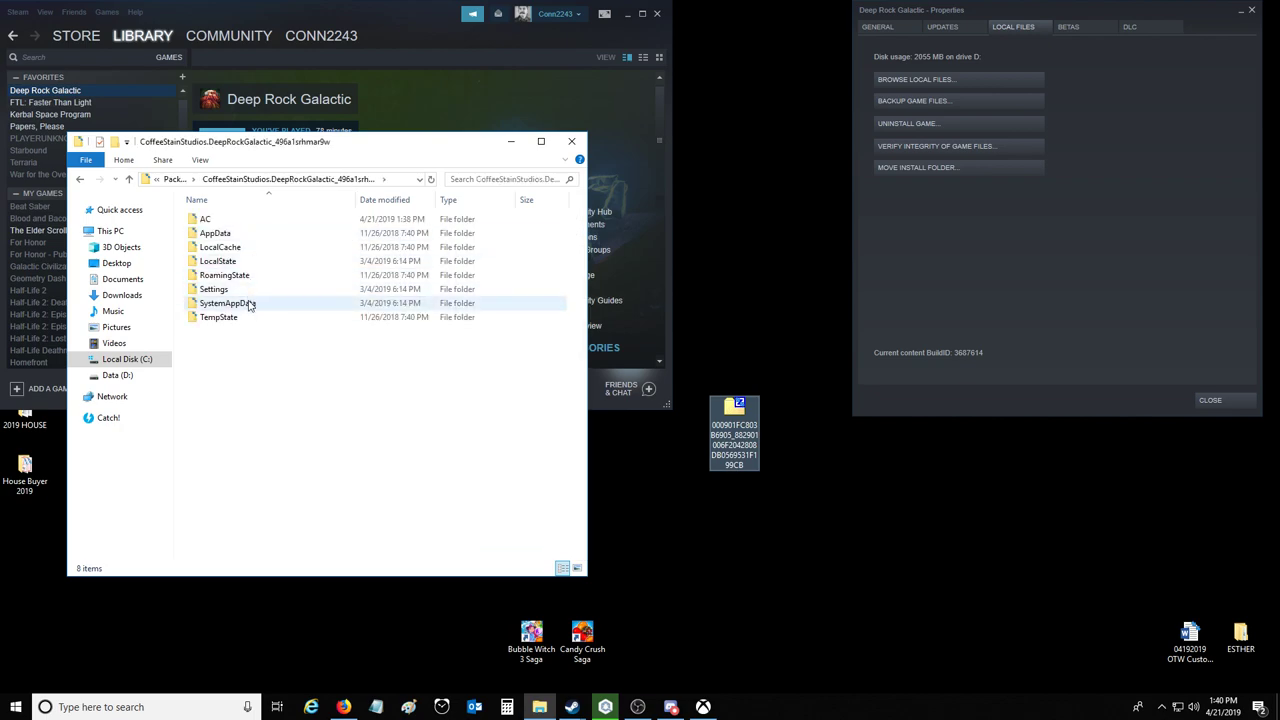
pyautogui.doubleClick(253, 311)
pyautogui.doubleClick(271, 221)
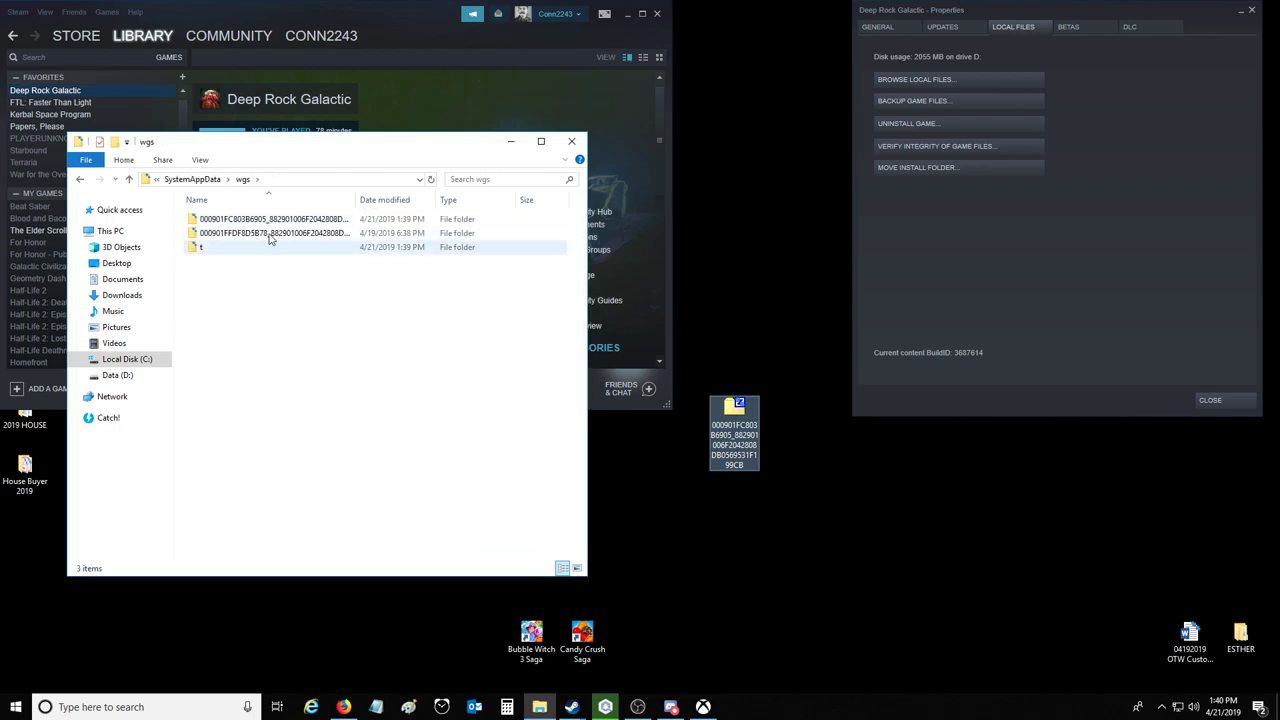
pyautogui.click(270, 222)
pyautogui.doubleClick(270, 222)
pyautogui.doubleClick(272, 220)
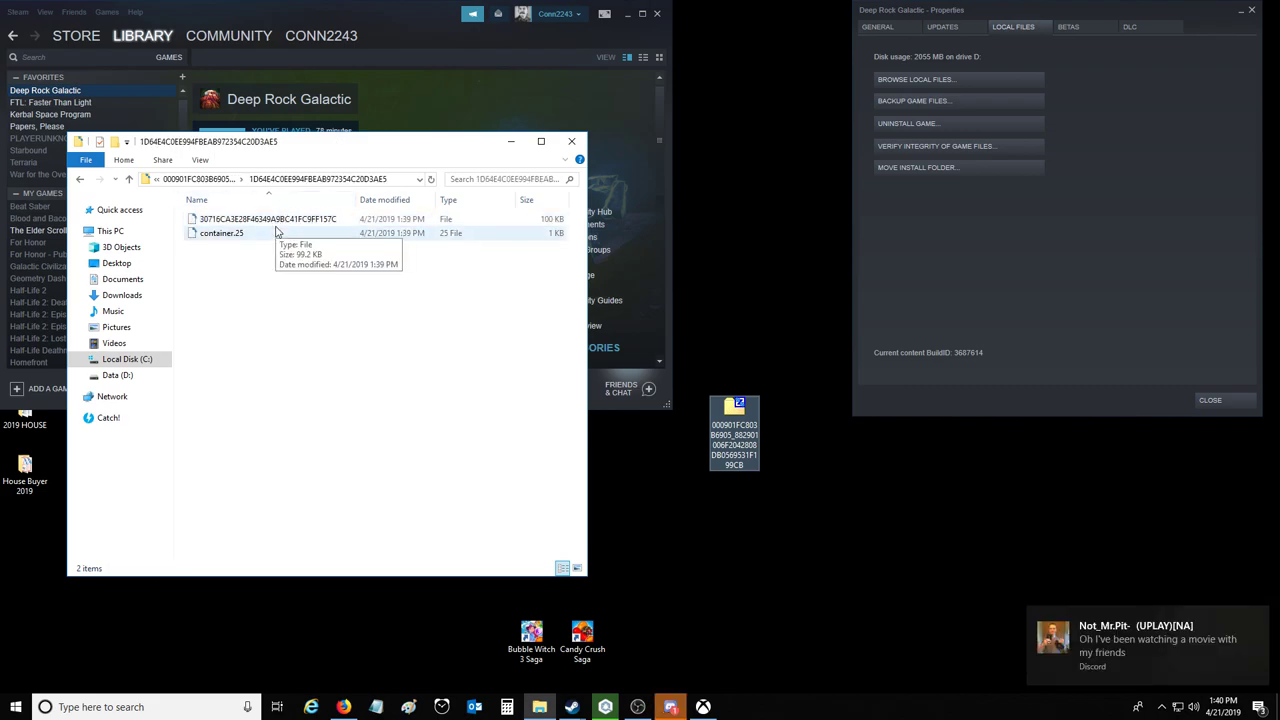
# Inspect container.25 and the Xbox save file, then open Steam's local game files alongside
pyautogui.click(277, 232)
pyautogui.click(278, 219)
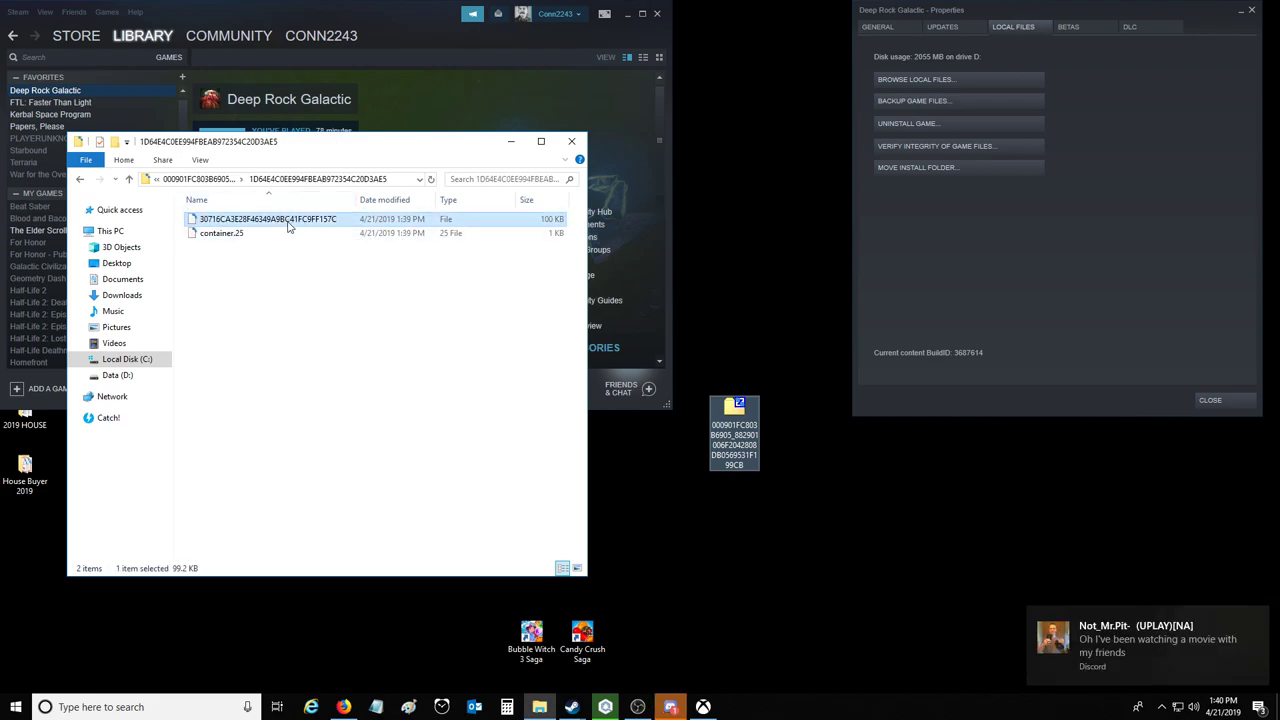
pyautogui.rightClick(277, 295)
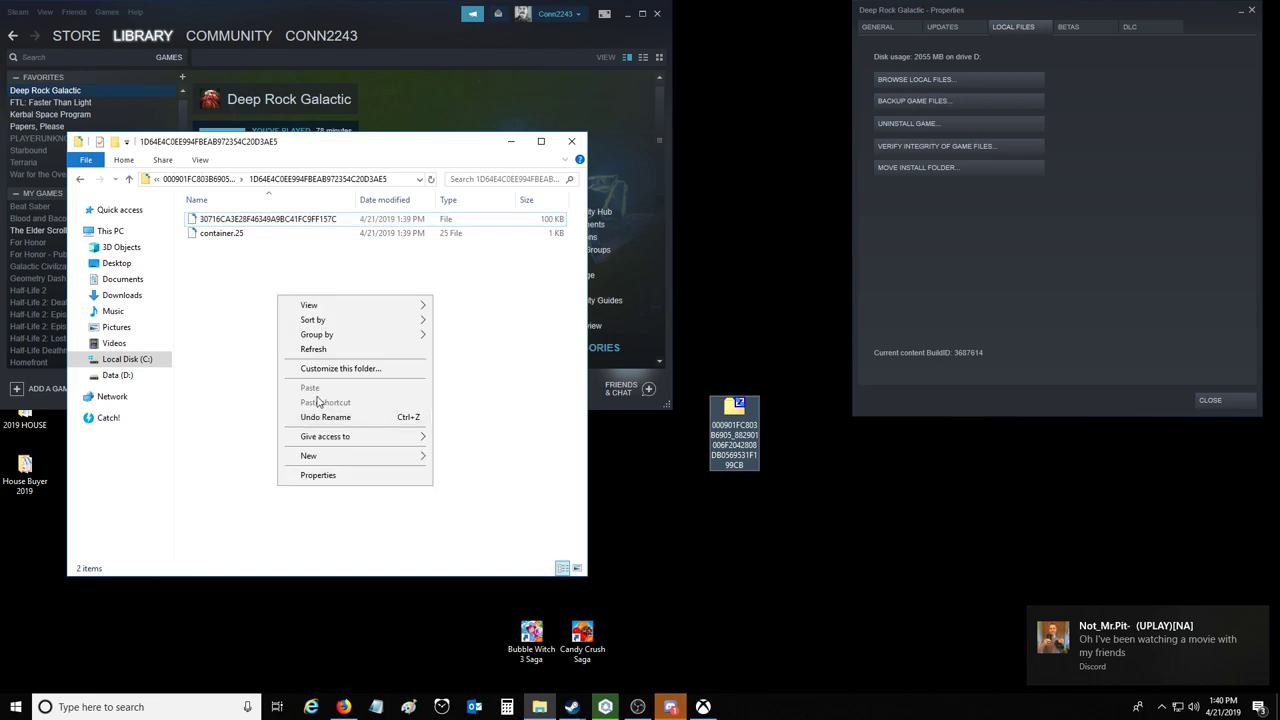
pyautogui.click(484, 340)
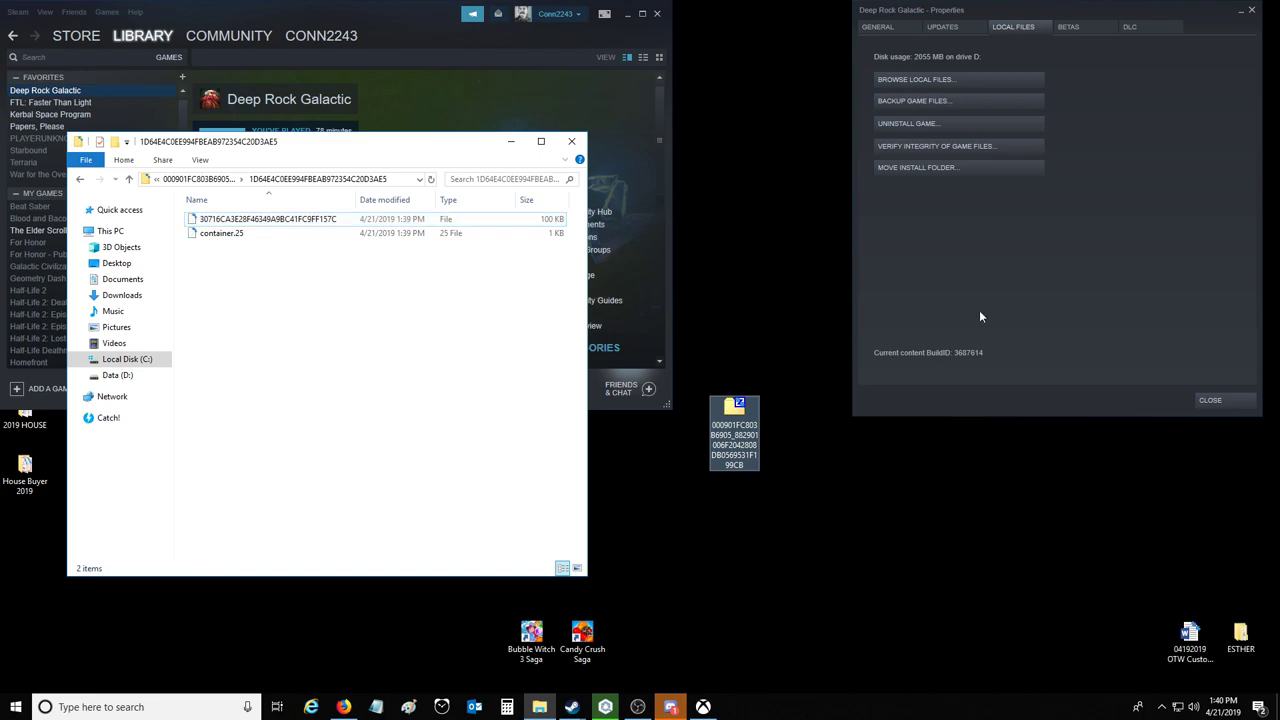
pyautogui.click(1007, 80)
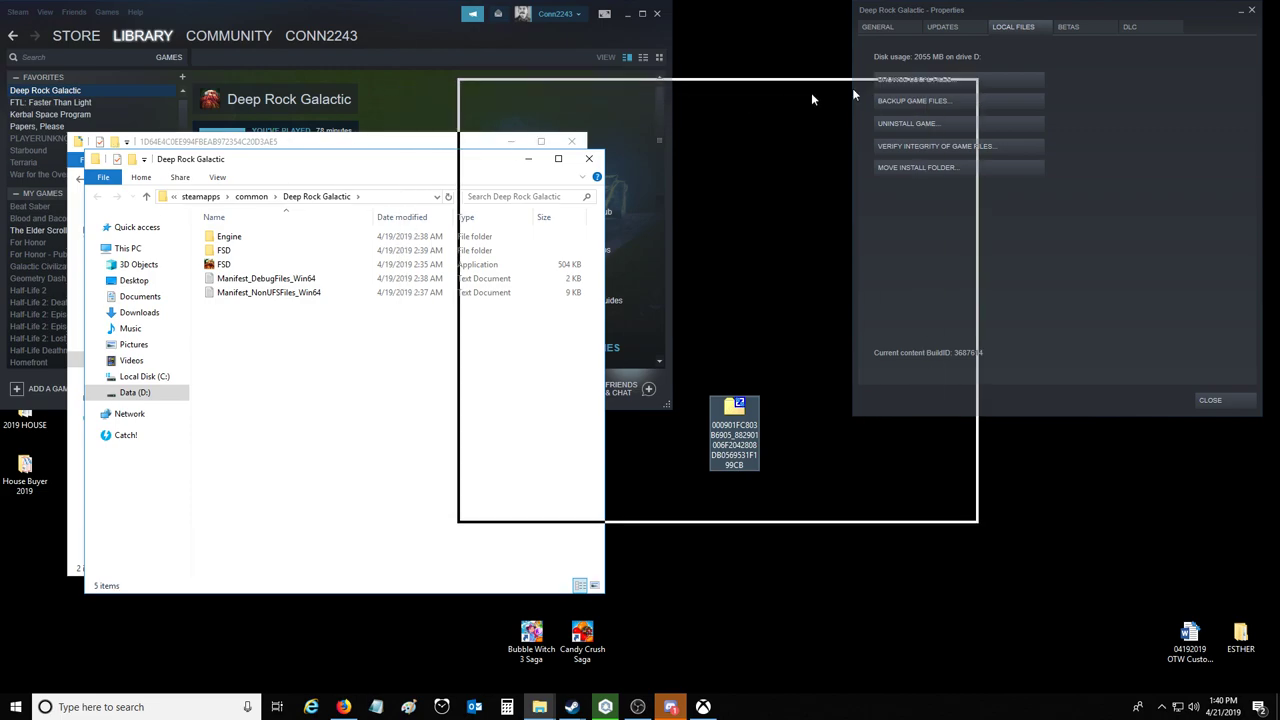
pyautogui.moveTo(435, 180); pyautogui.dragTo(992, 157)
# Copy Player.sav from FSD\Saved\SaveGames and close that window
pyautogui.doubleClick(789, 229)
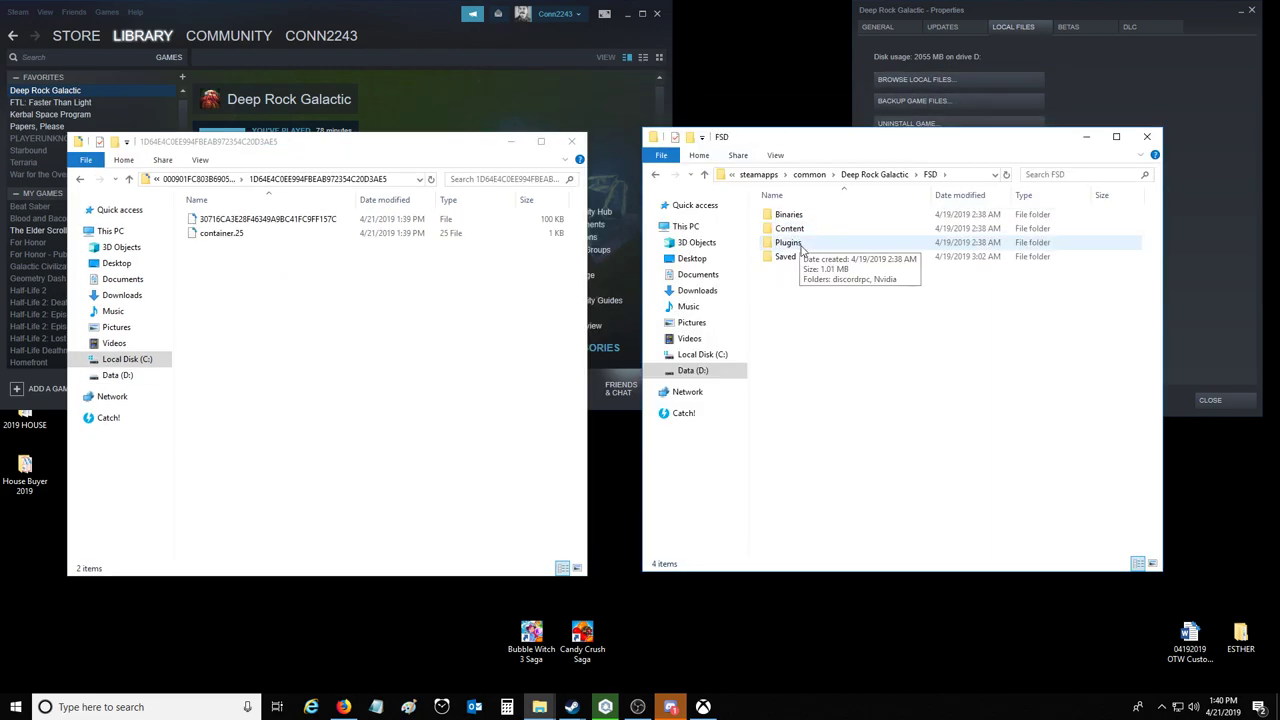
pyautogui.doubleClick(800, 258)
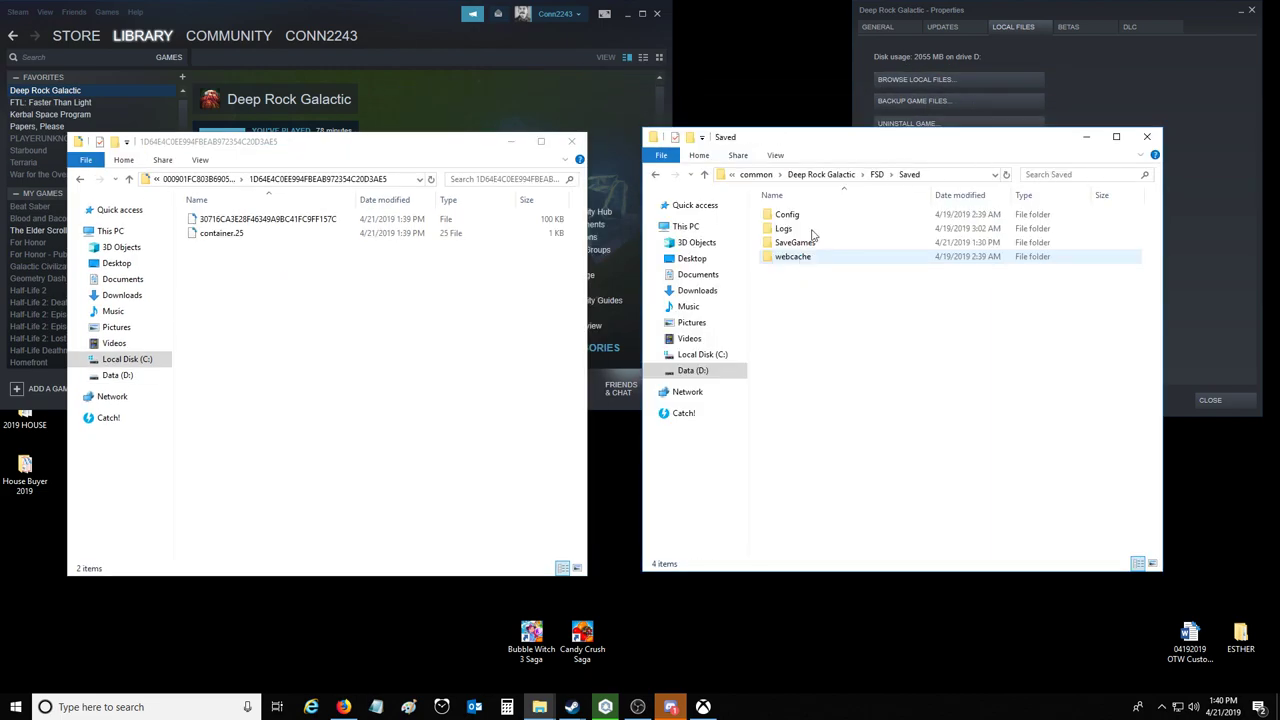
pyautogui.doubleClick(795, 243)
pyautogui.click(868, 272)
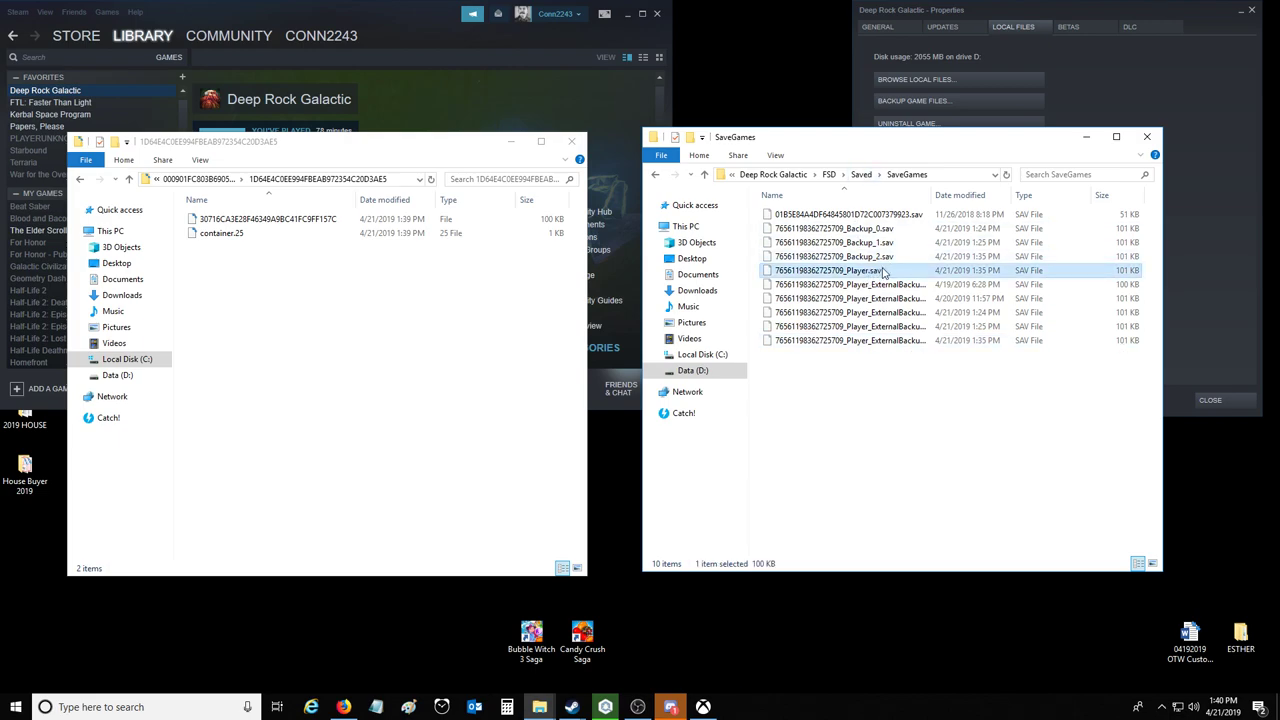
pyautogui.rightClick(883, 272)
pyautogui.click(914, 425)
pyautogui.click(1147, 137)
# Paste Player.sav into the Xbox save folder and check the old save file's properties
pyautogui.rightClick(409, 311)
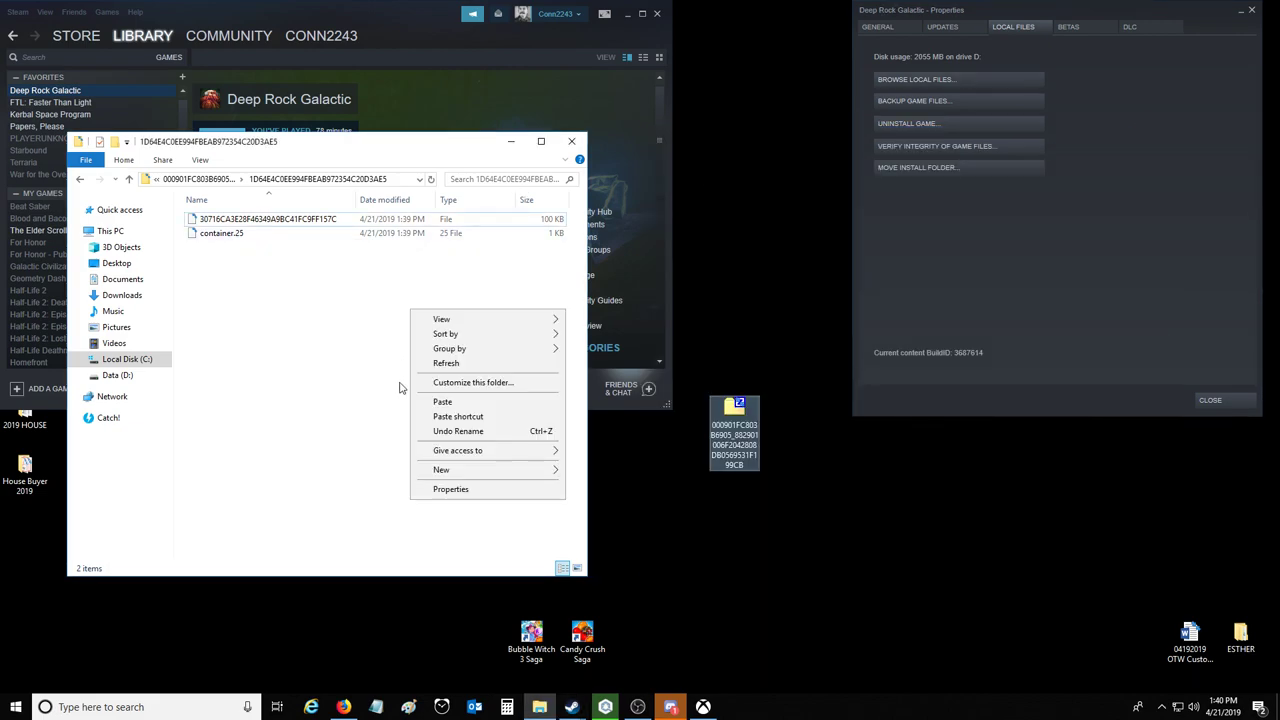
pyautogui.click(481, 400)
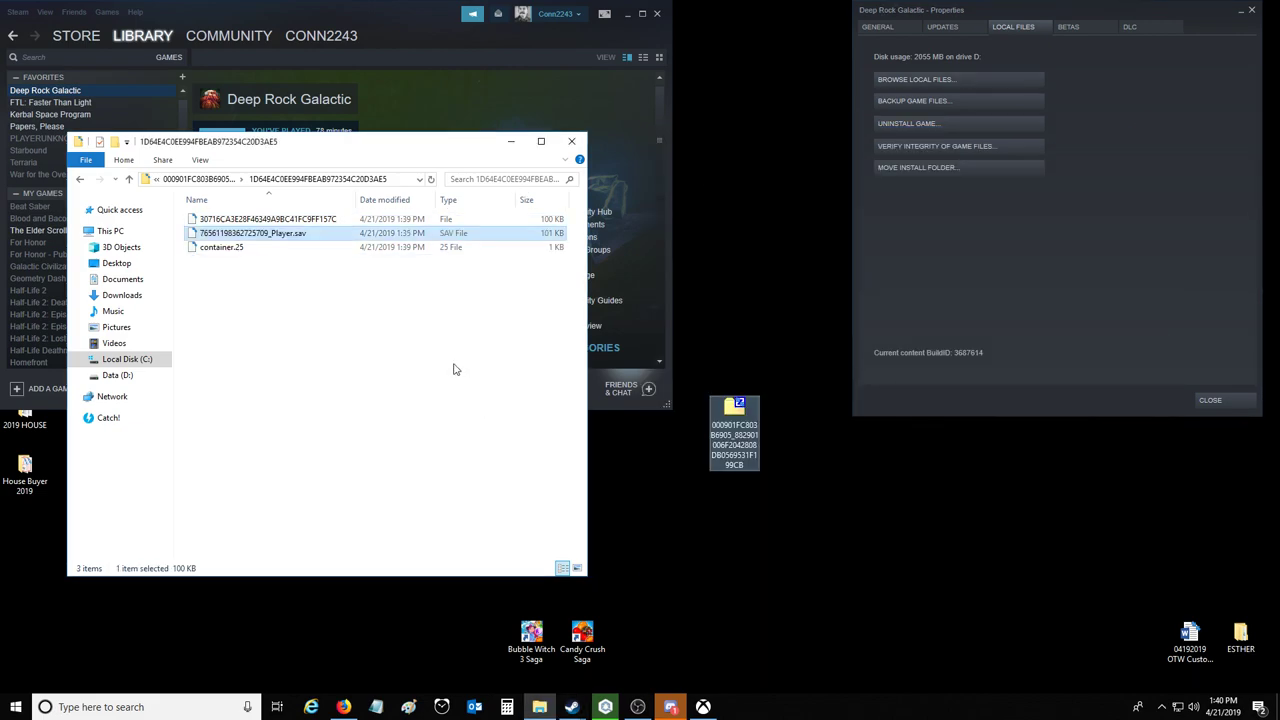
pyautogui.click(348, 218)
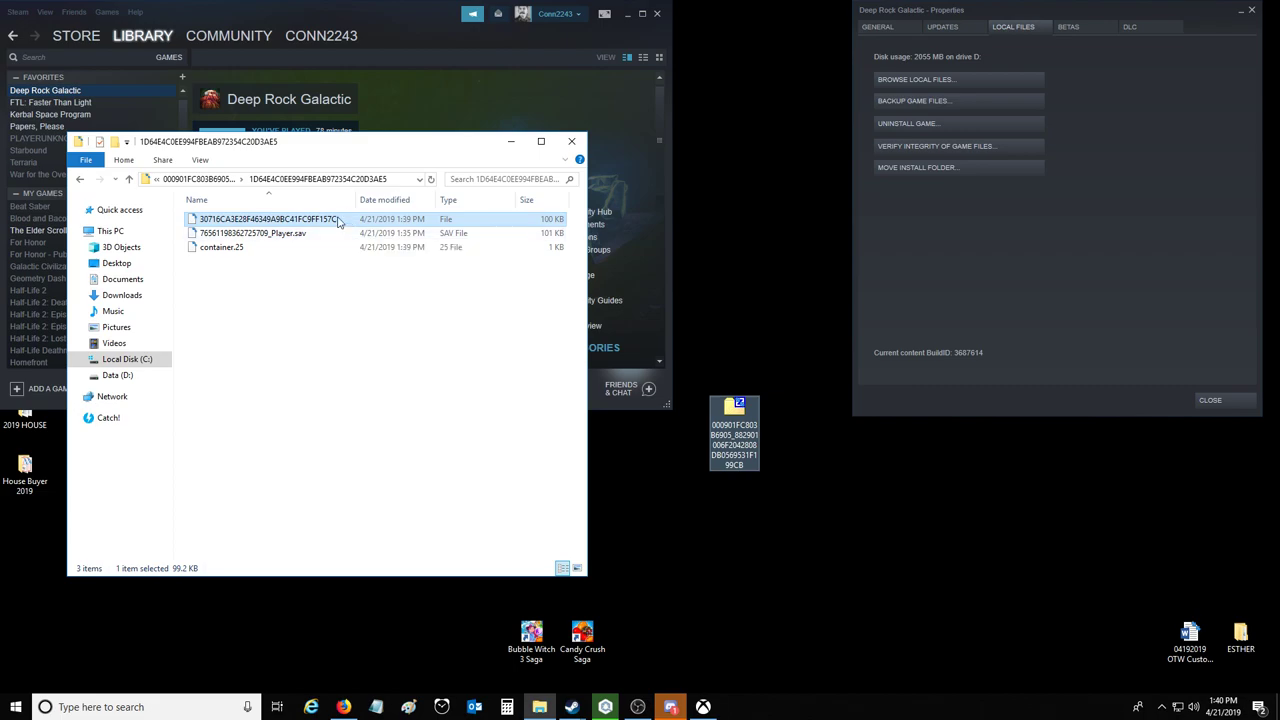
pyautogui.rightClick(338, 218)
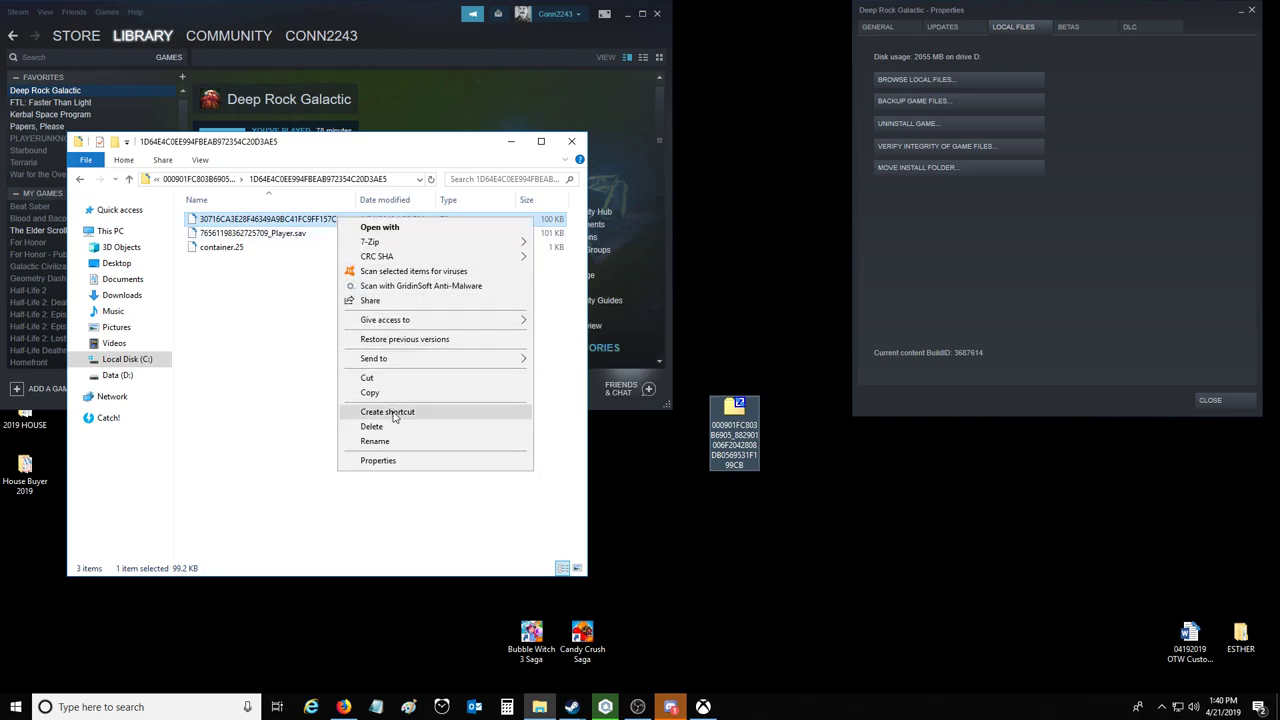
pyautogui.click(378, 460)
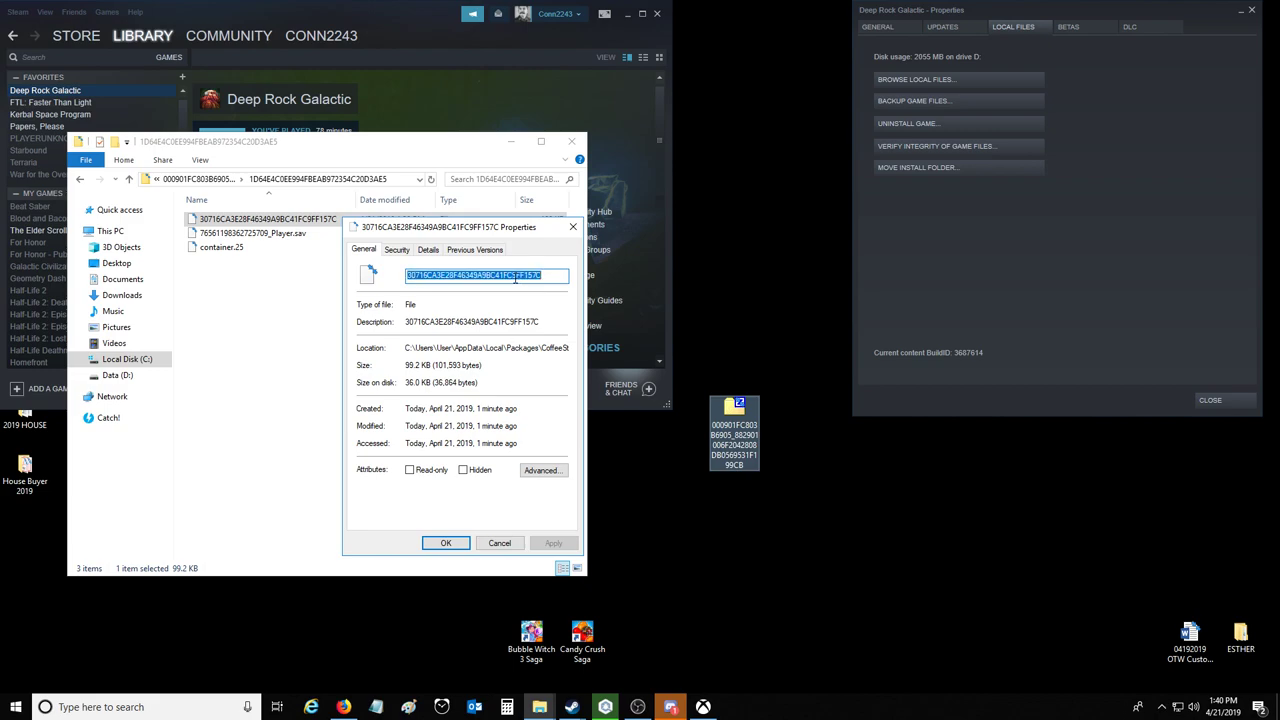
pyautogui.click(574, 226)
# Open a blank text note, then close it without saving
pyautogui.click(470, 590)
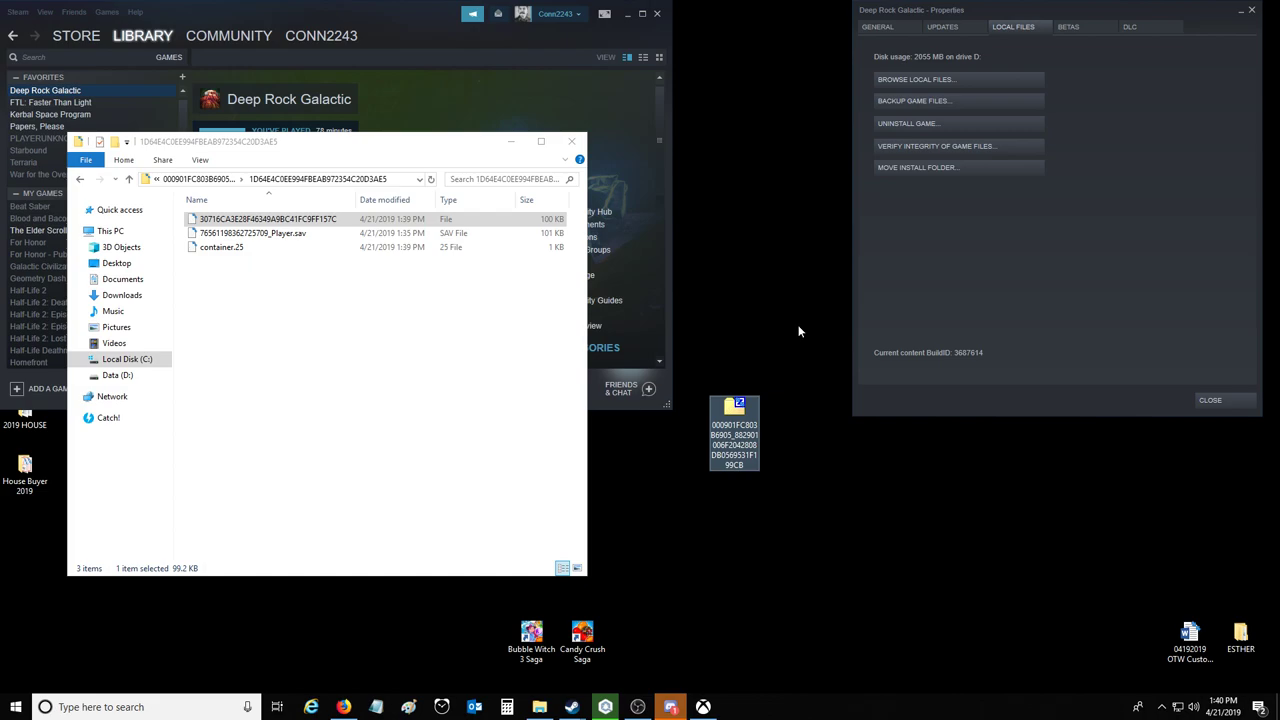
pyautogui.click(376, 707)
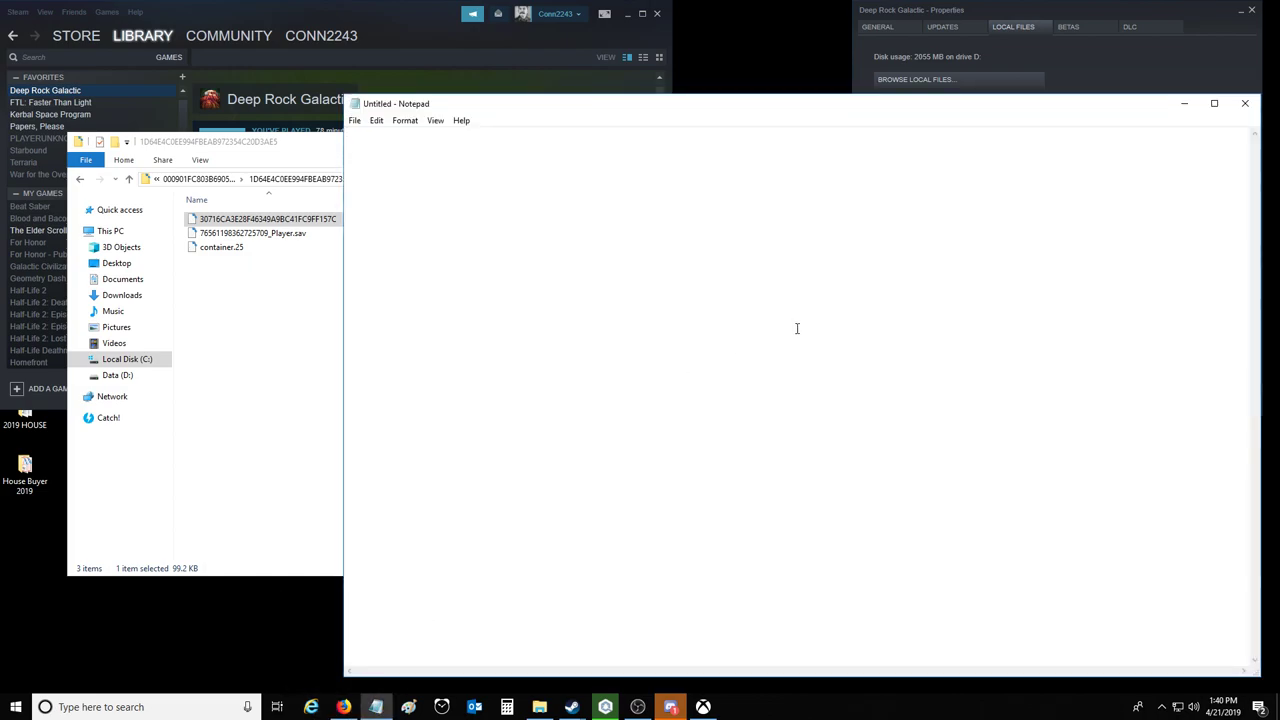
pyautogui.moveTo(549, 108); pyautogui.dragTo(625, 103)
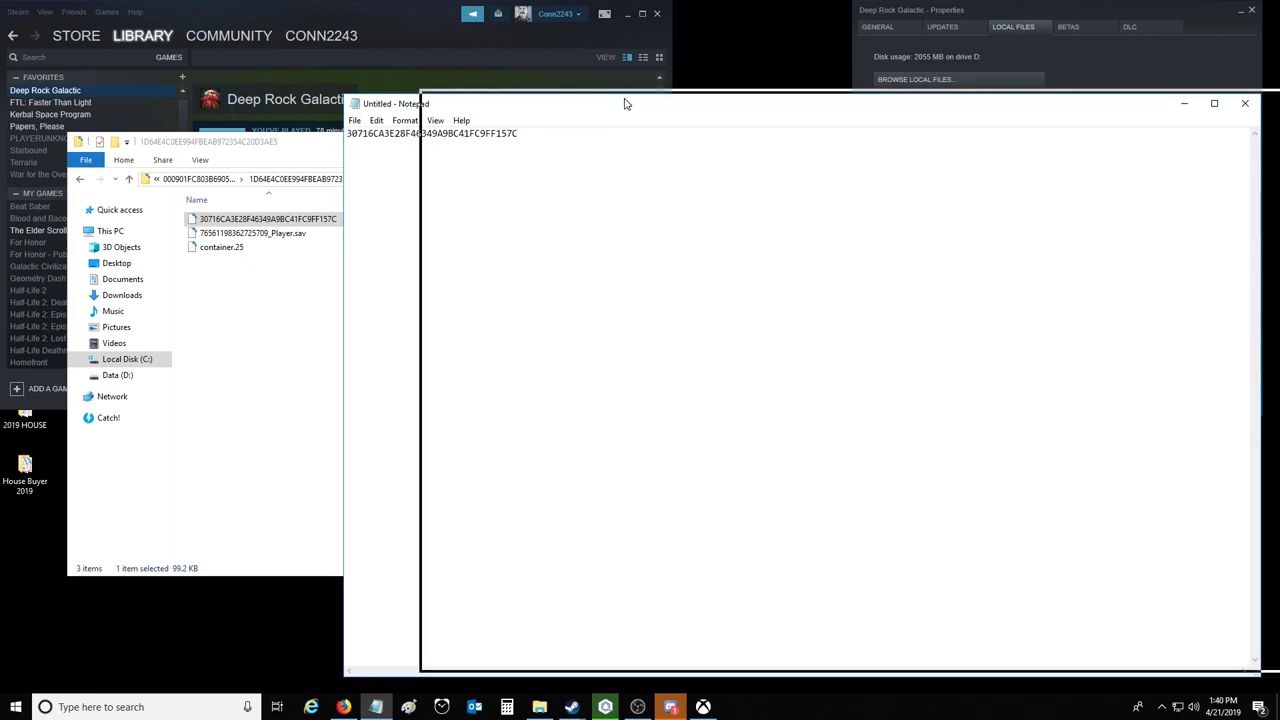
pyautogui.moveTo(1220, 110); pyautogui.dragTo(1095, 107)
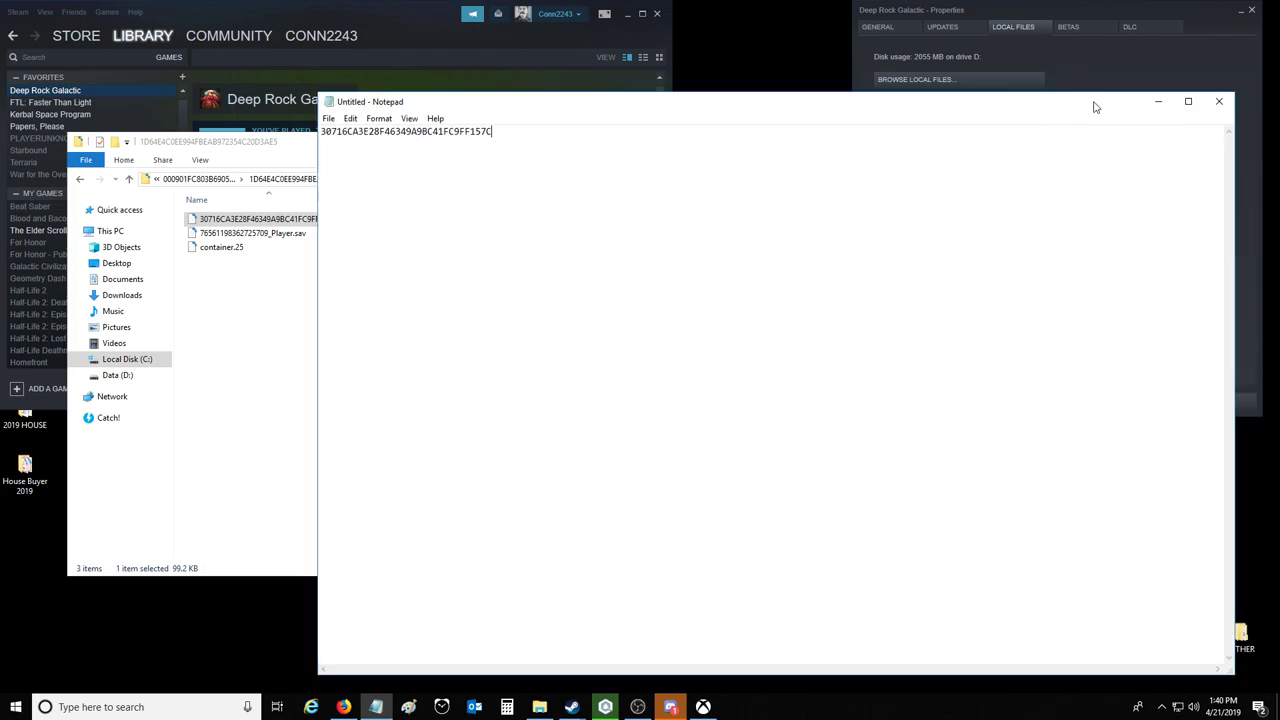
pyautogui.click(1217, 103)
pyautogui.click(636, 360)
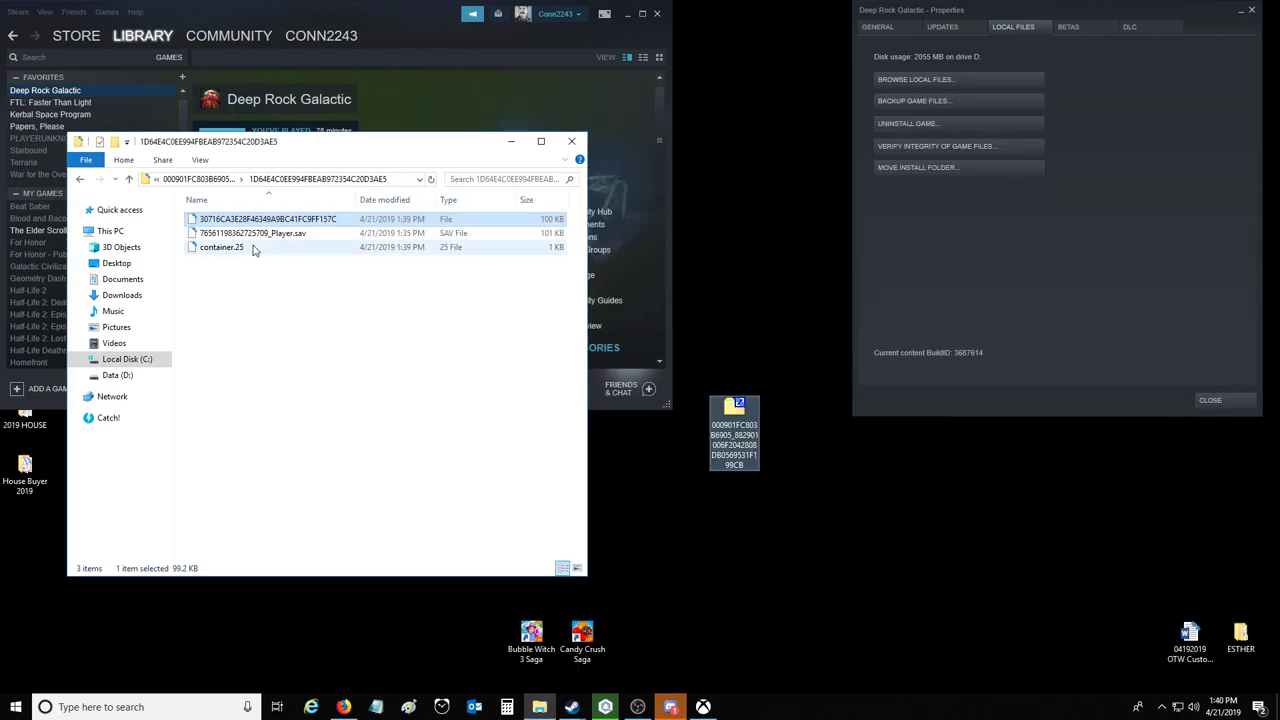
# Delete the old save and rename Player.sav to 30716CA3E28F46349A9BC41FC9FF157C without an extension
pyautogui.press('Delete')
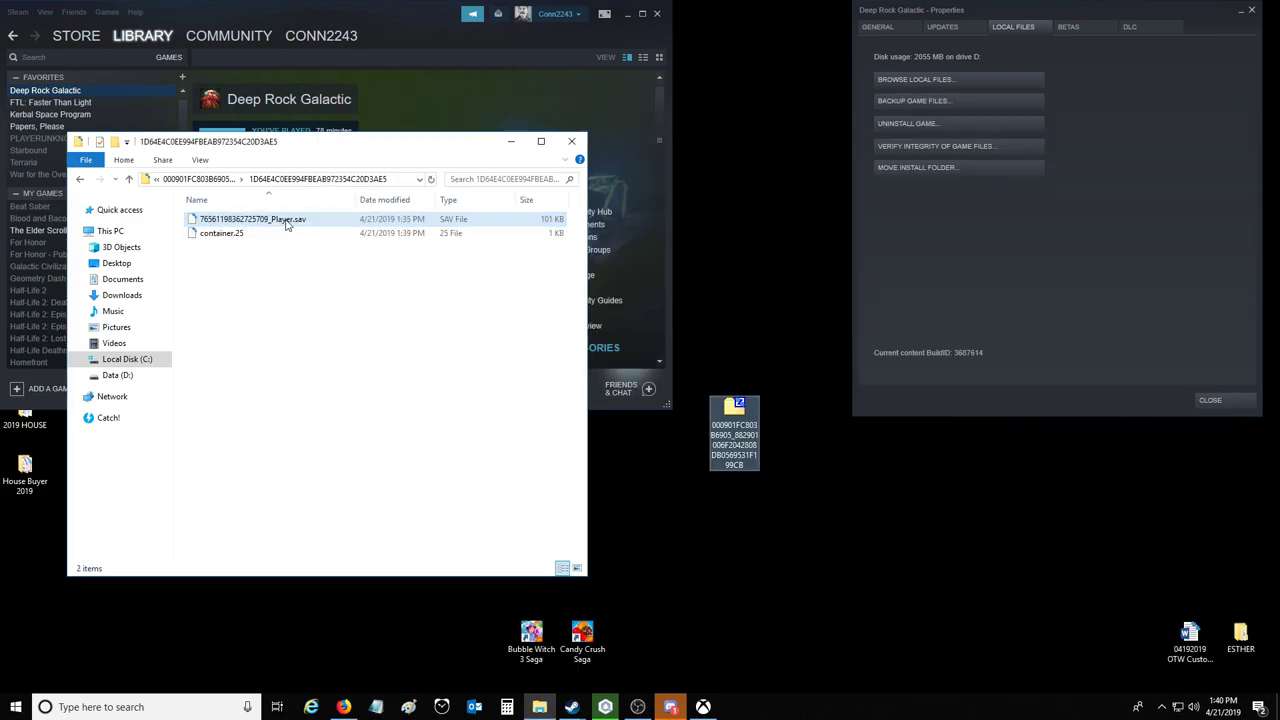
pyautogui.rightClick(286, 222)
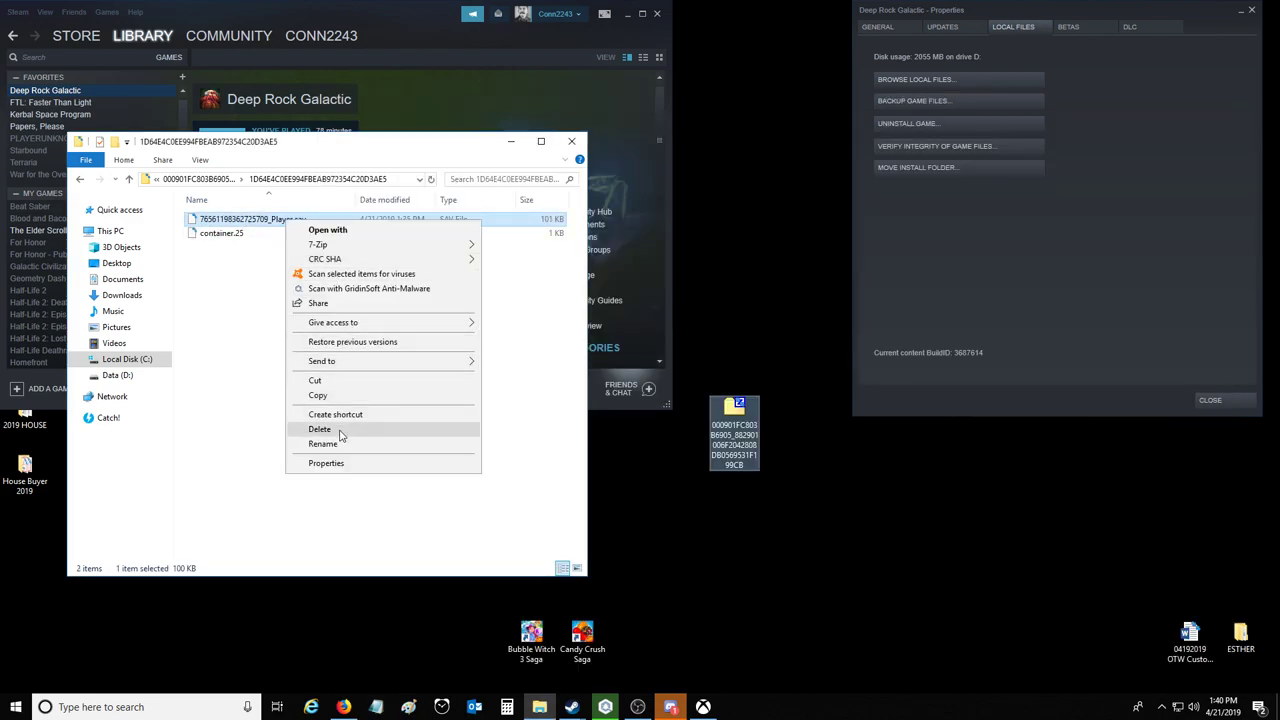
pyautogui.click(341, 444)
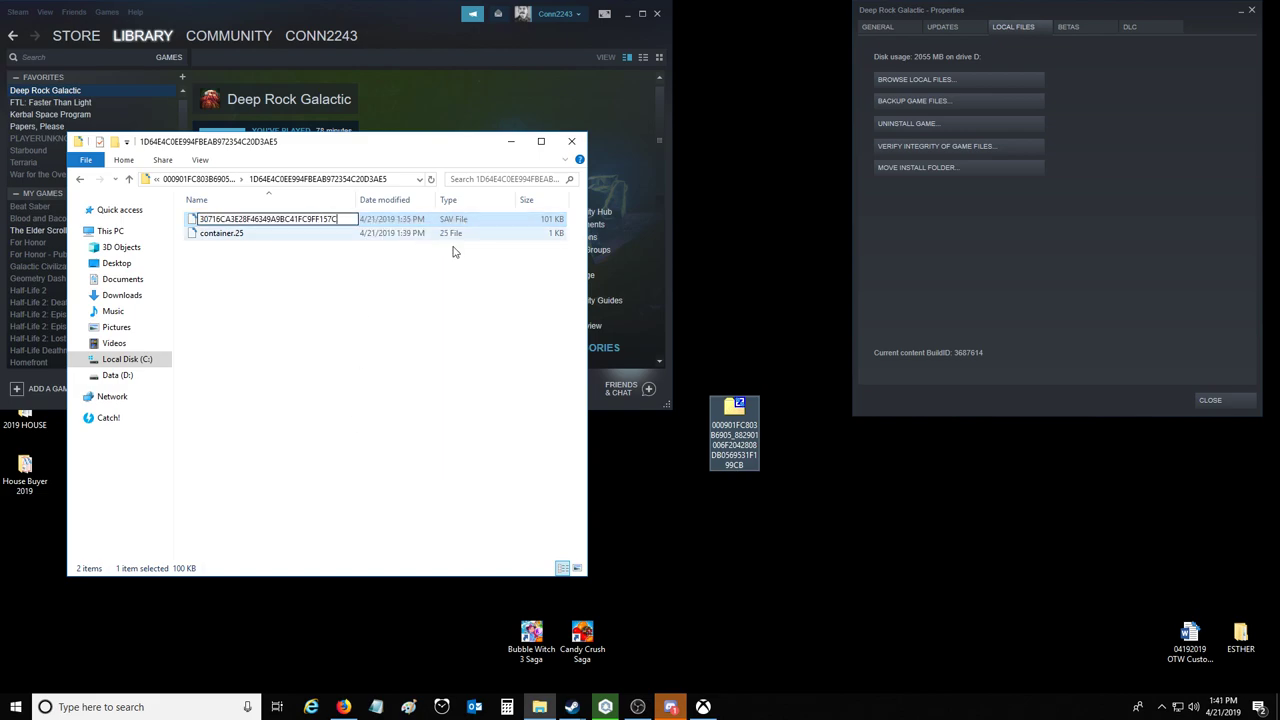
pyautogui.click(699, 360)
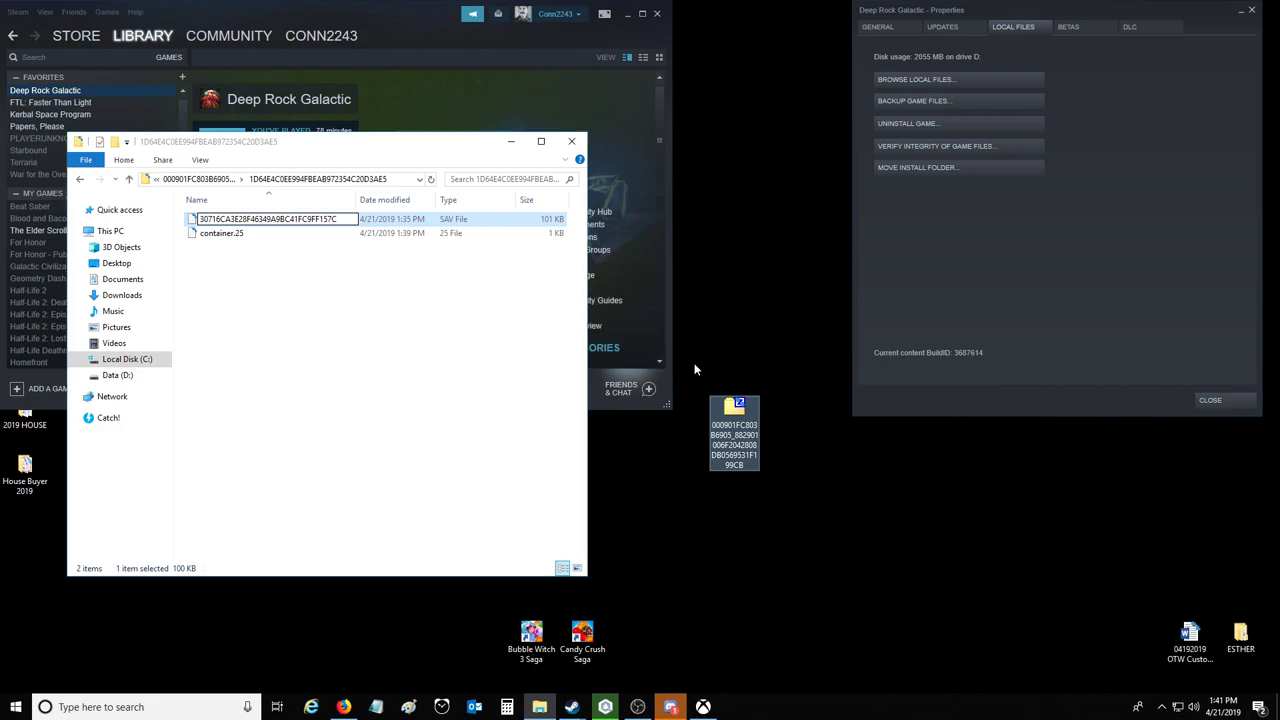
# Close the save folder, open the Xbox app via a Start search for 'xbox', and browse My games
pyautogui.click(577, 145)
pyautogui.moveTo(571, 707)
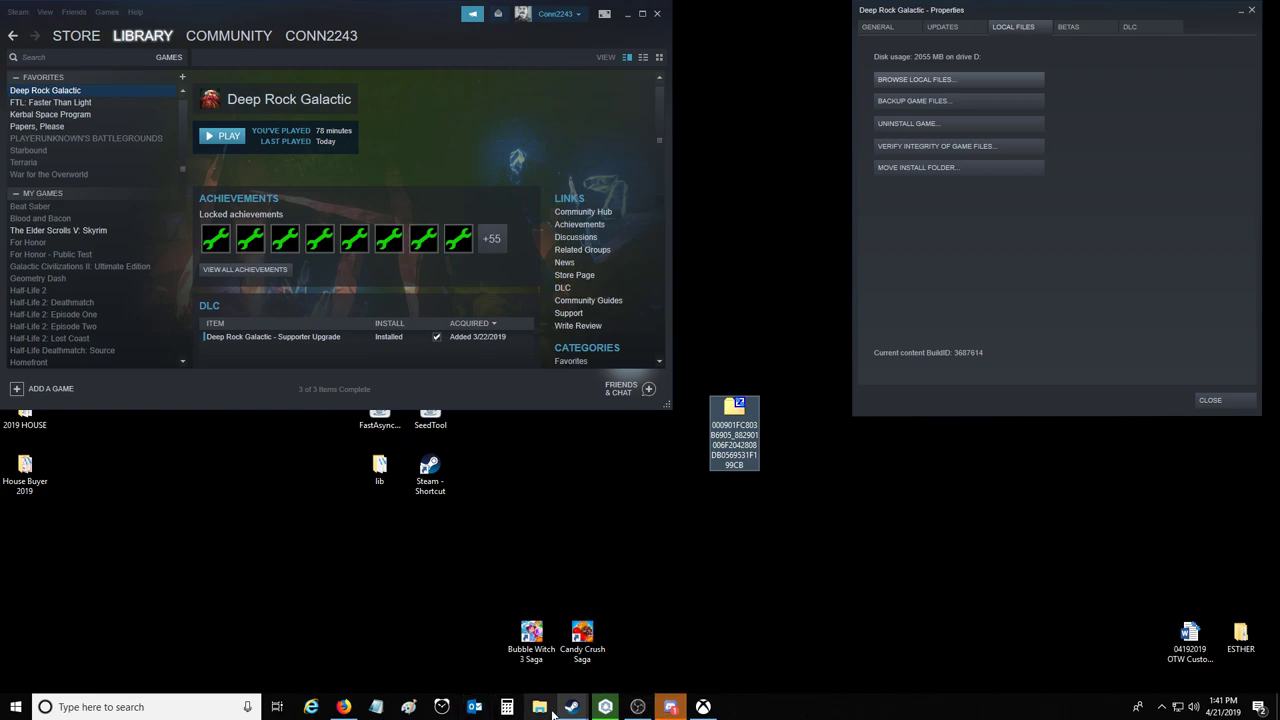
pyautogui.click(16, 707)
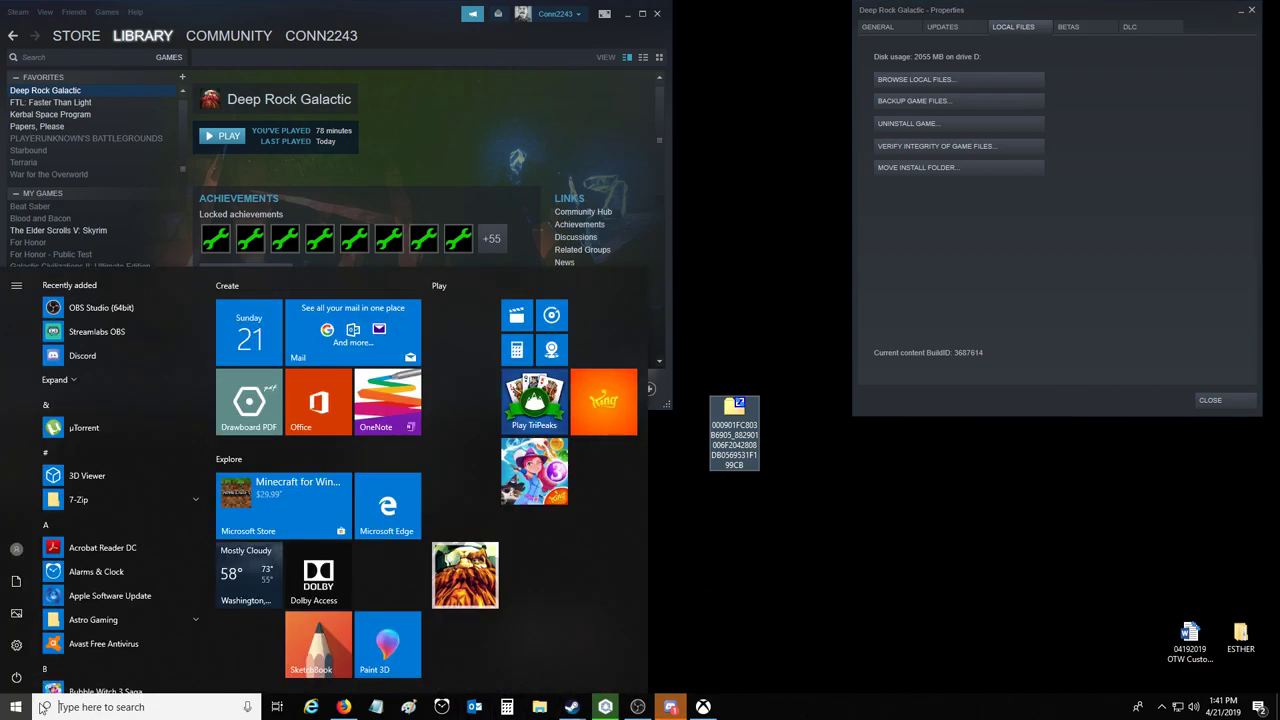
pyautogui.write('xbox')
pyautogui.click(90, 337)
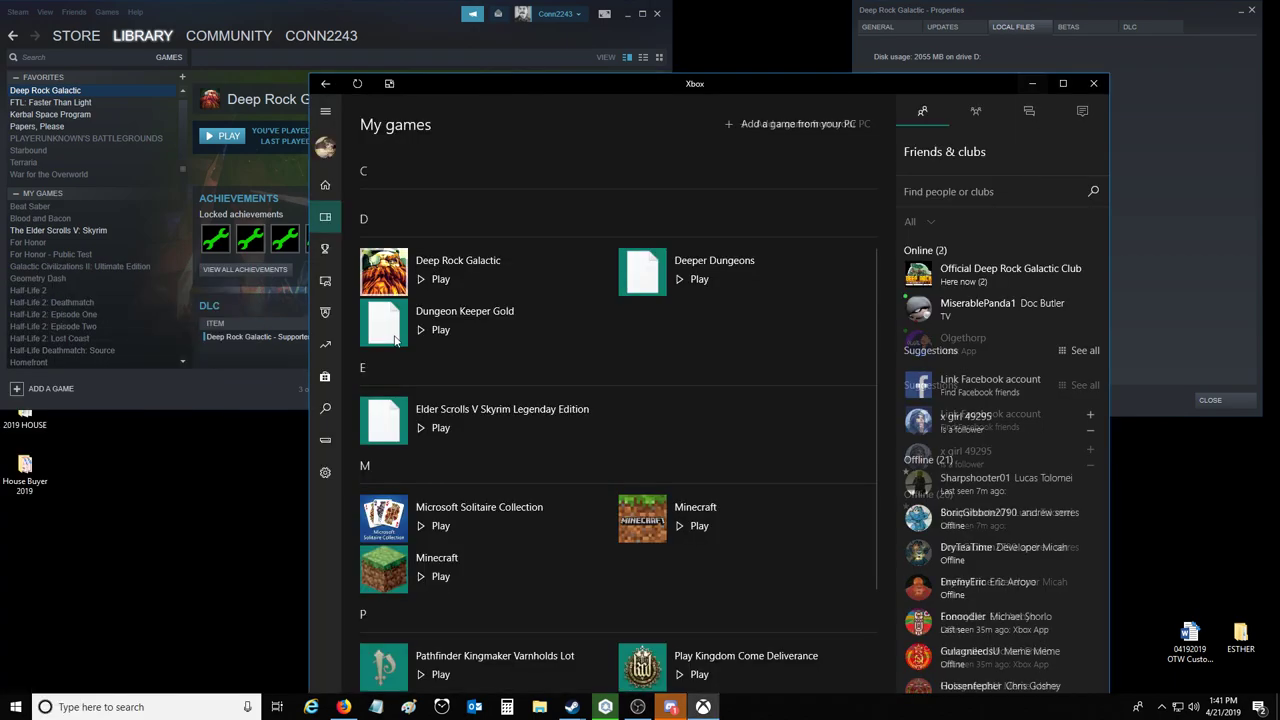
pyautogui.click(421, 280)
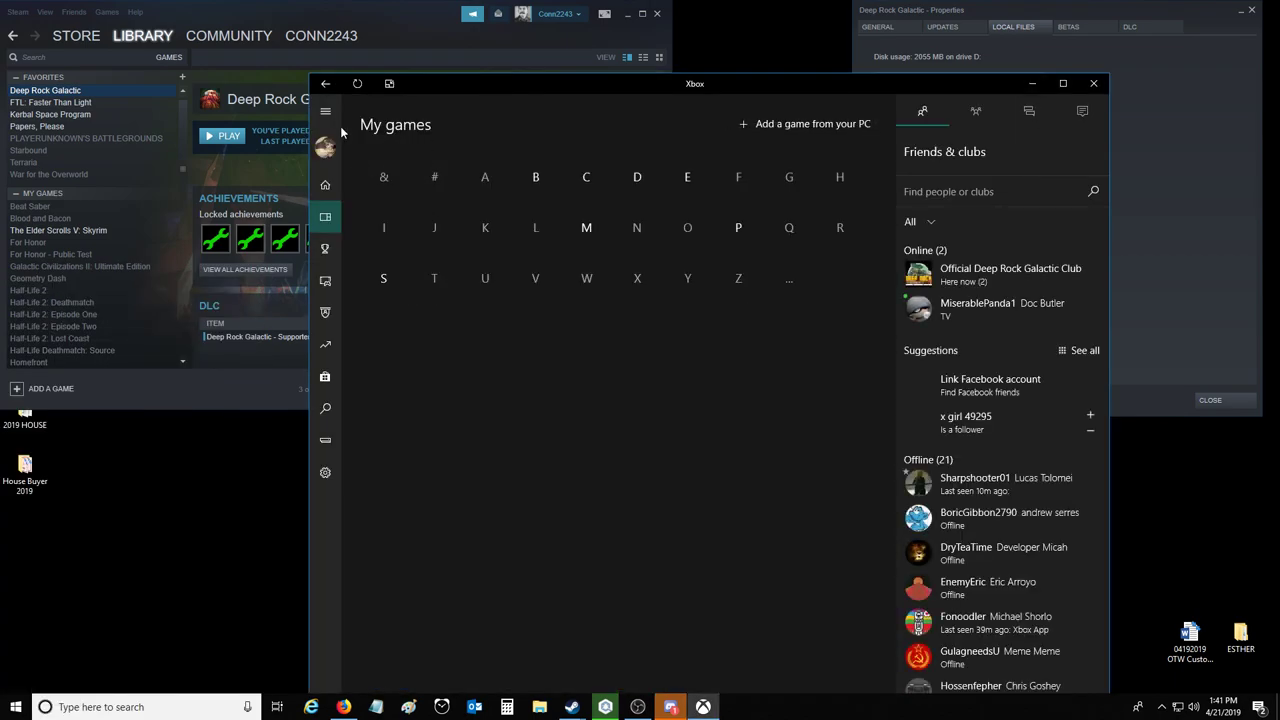
pyautogui.click(325, 216)
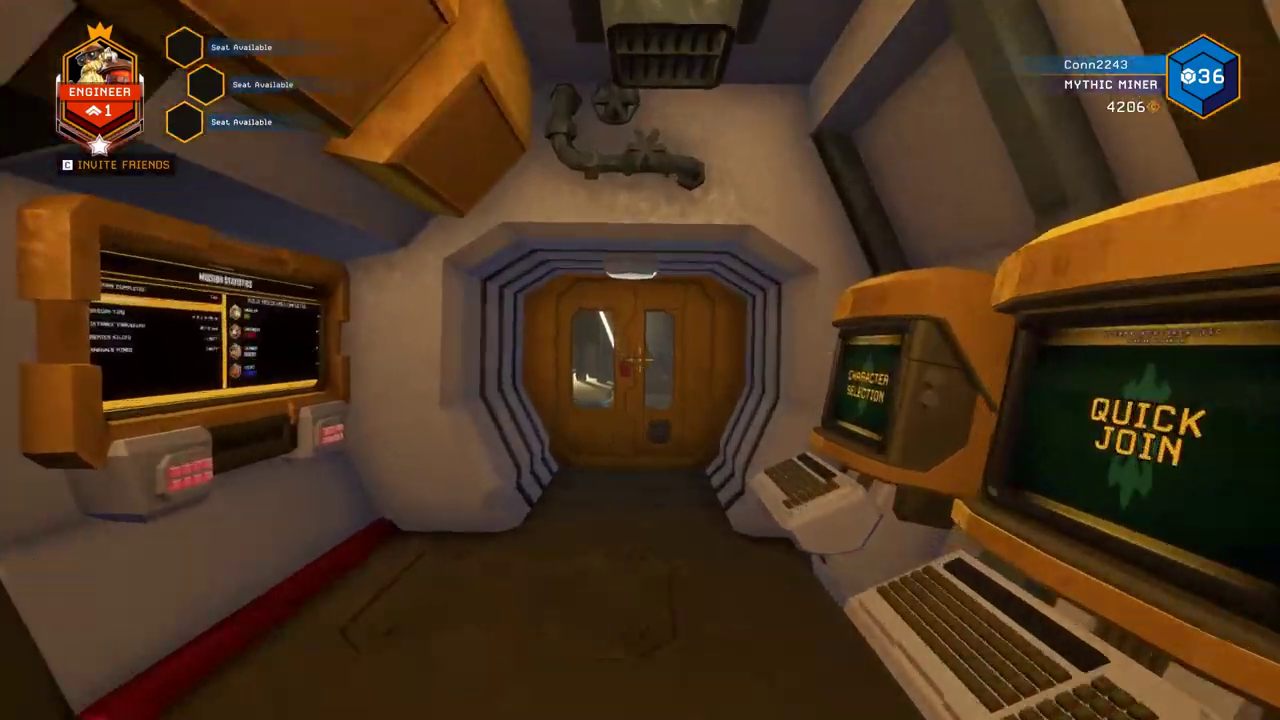
pyautogui.press('w')
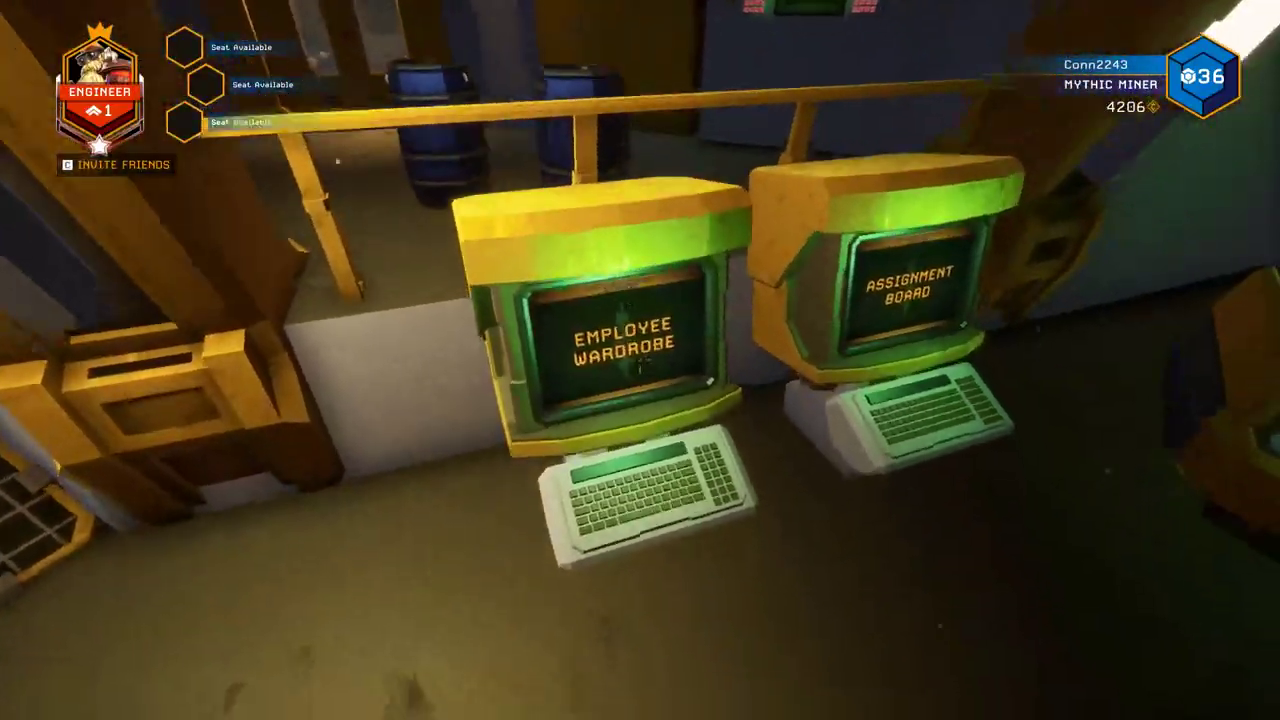
# Walk into the space rig and view the Engineer's carried-over look in the Employee Wardrobe
pyautogui.press('e')
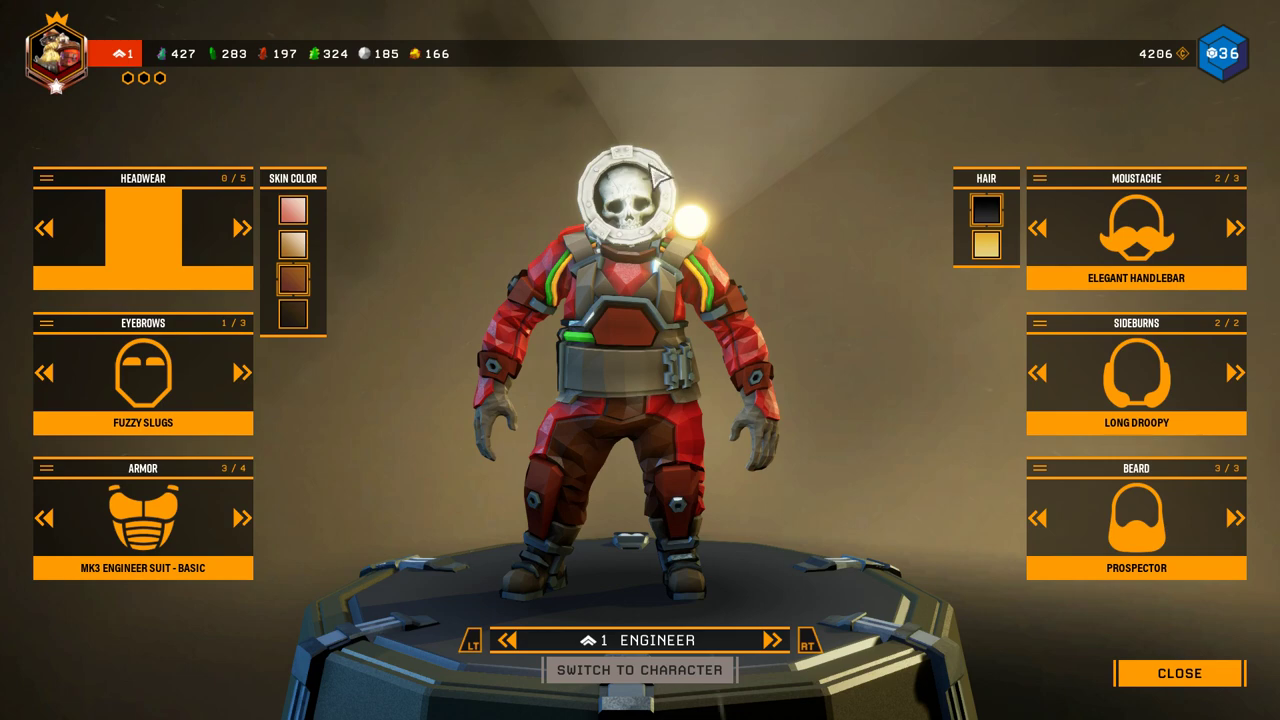
pyautogui.moveTo(640, 200)
pyautogui.mouseDown()
pyautogui.moveTo(723, 366)
pyautogui.moveTo(607, 372)
pyautogui.mouseUp()
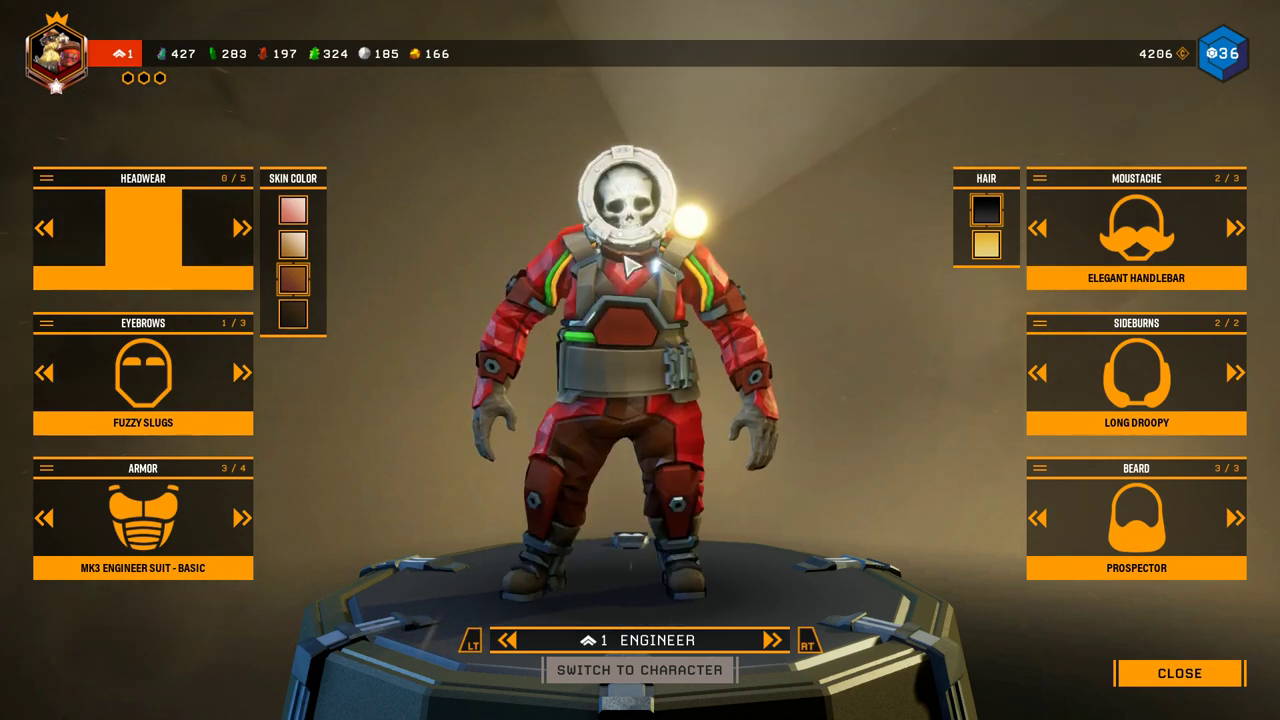
pyautogui.press('Escape')
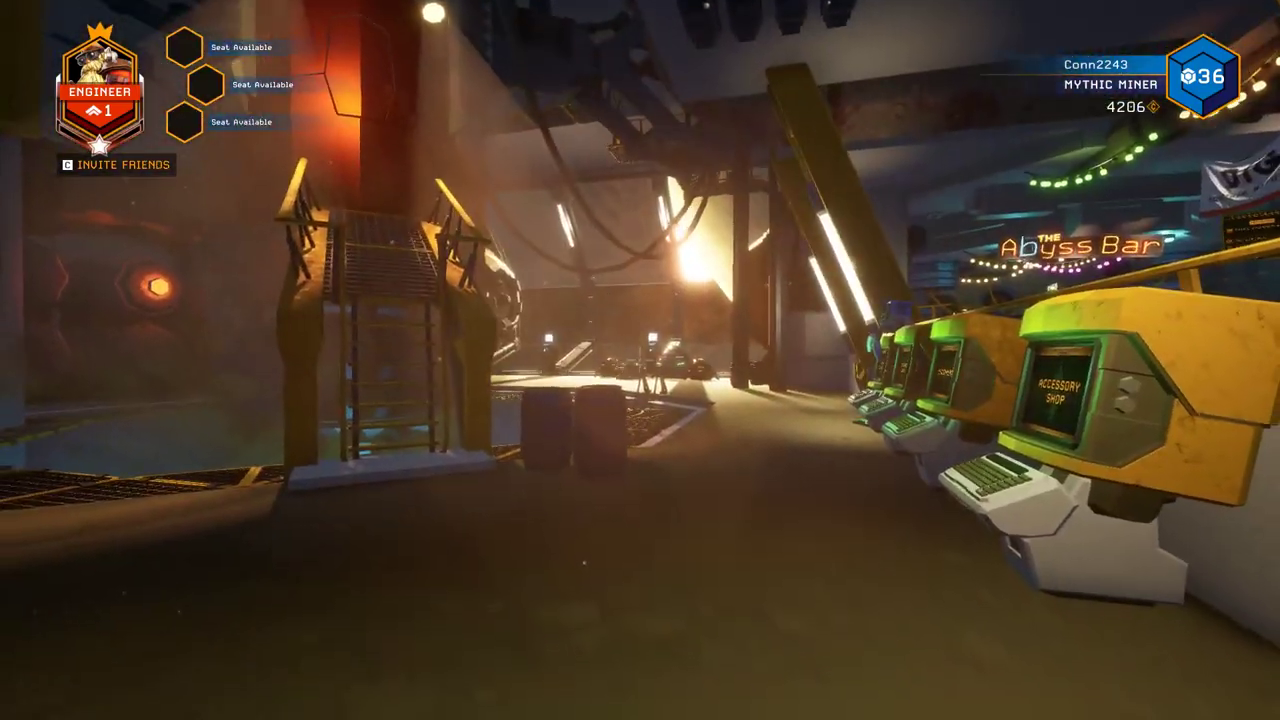
# Bring up the pause menu and Alt+Tab back to the desktop
pyautogui.press('Escape')
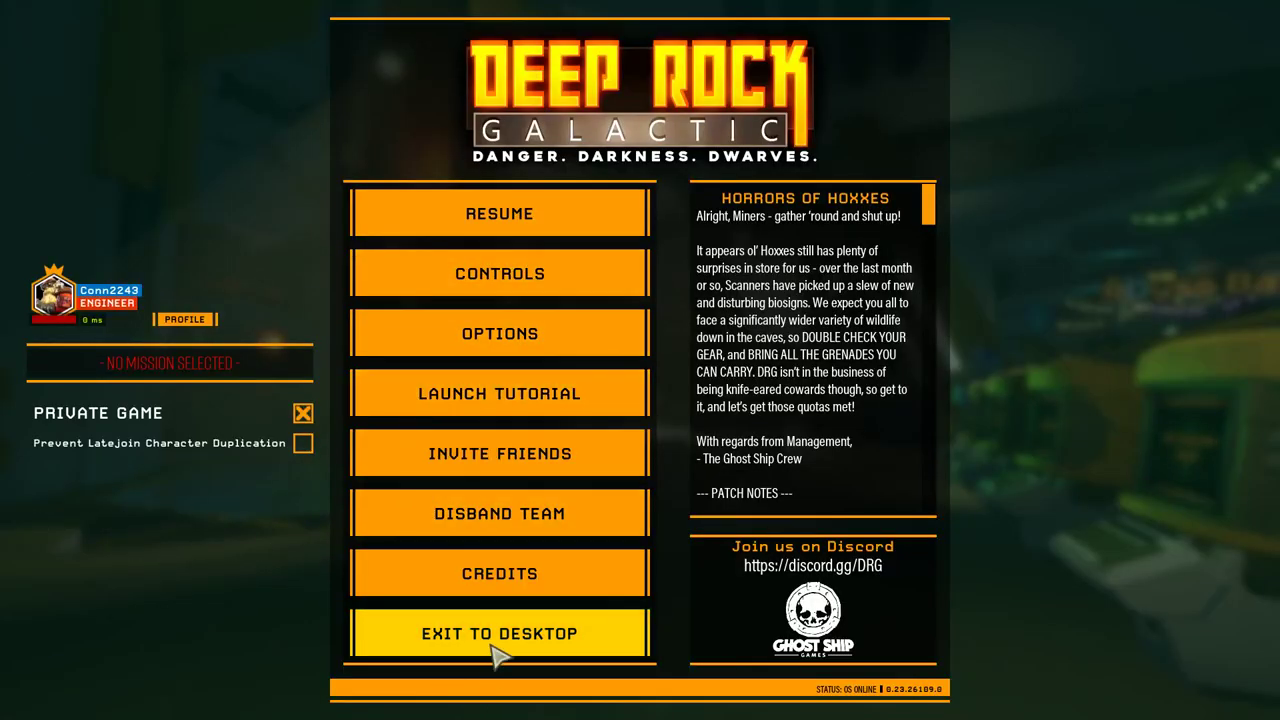
pyautogui.hotkey('alt', 'Tab')
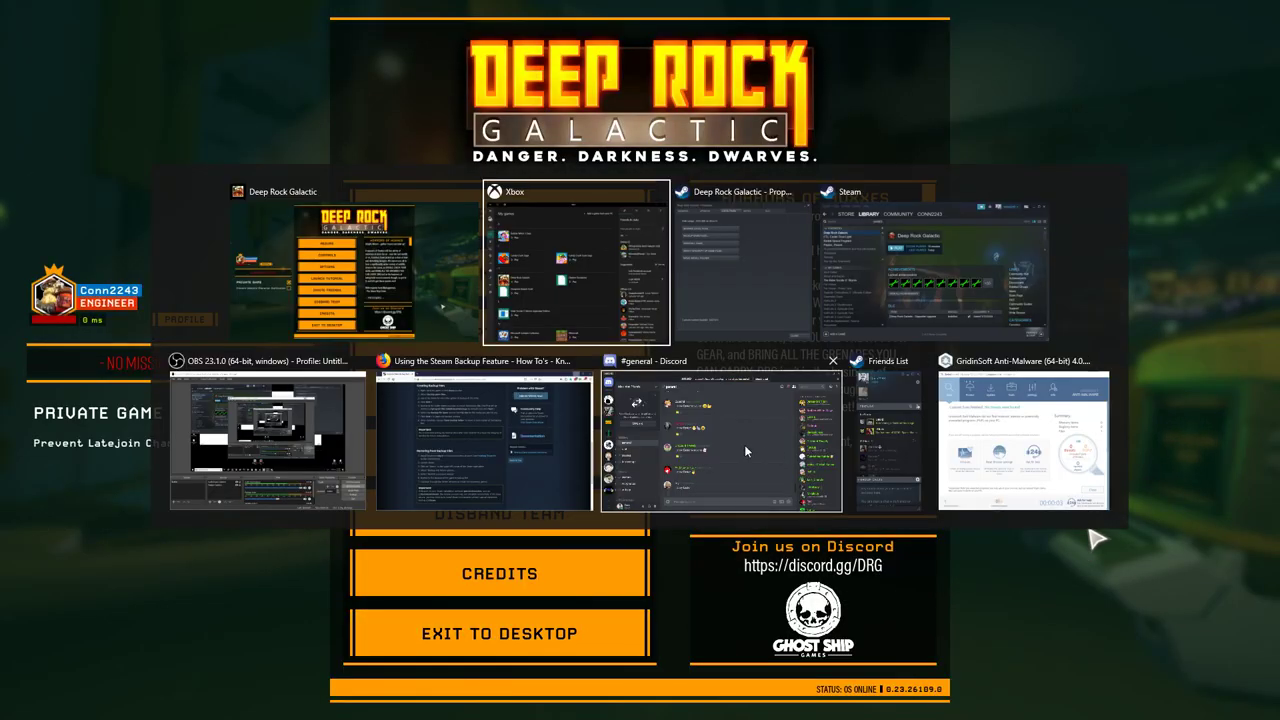
pyautogui.press('Tab')
pyautogui.press('Tab')
pyautogui.press('Tab')
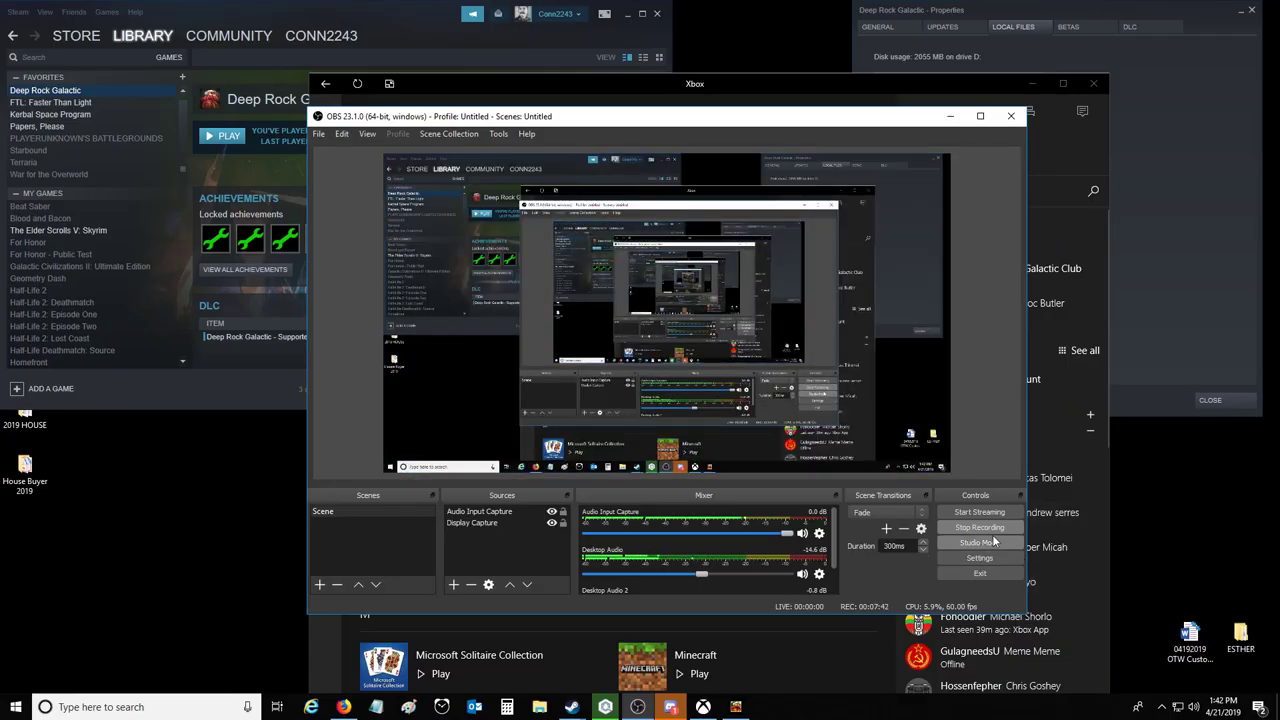